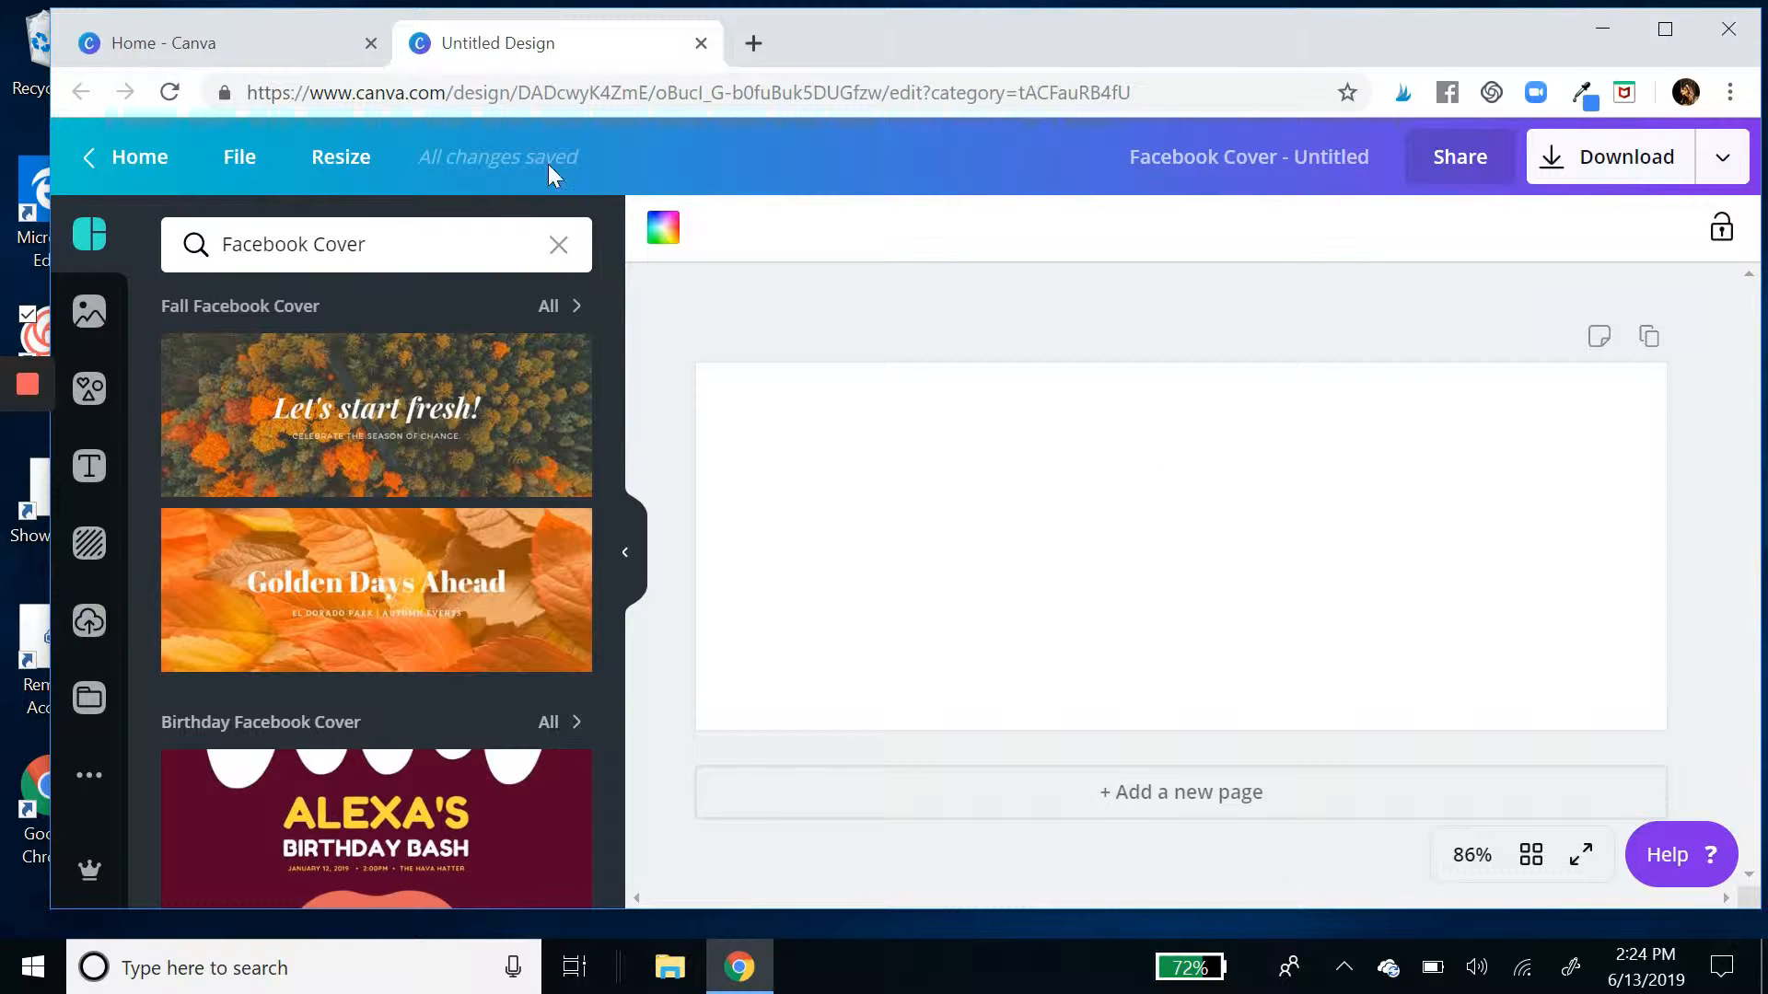
# Search the photos for "yoga" and fill the cover's background with the group doing tree pose on blue mats.
pyautogui.click(91, 311)
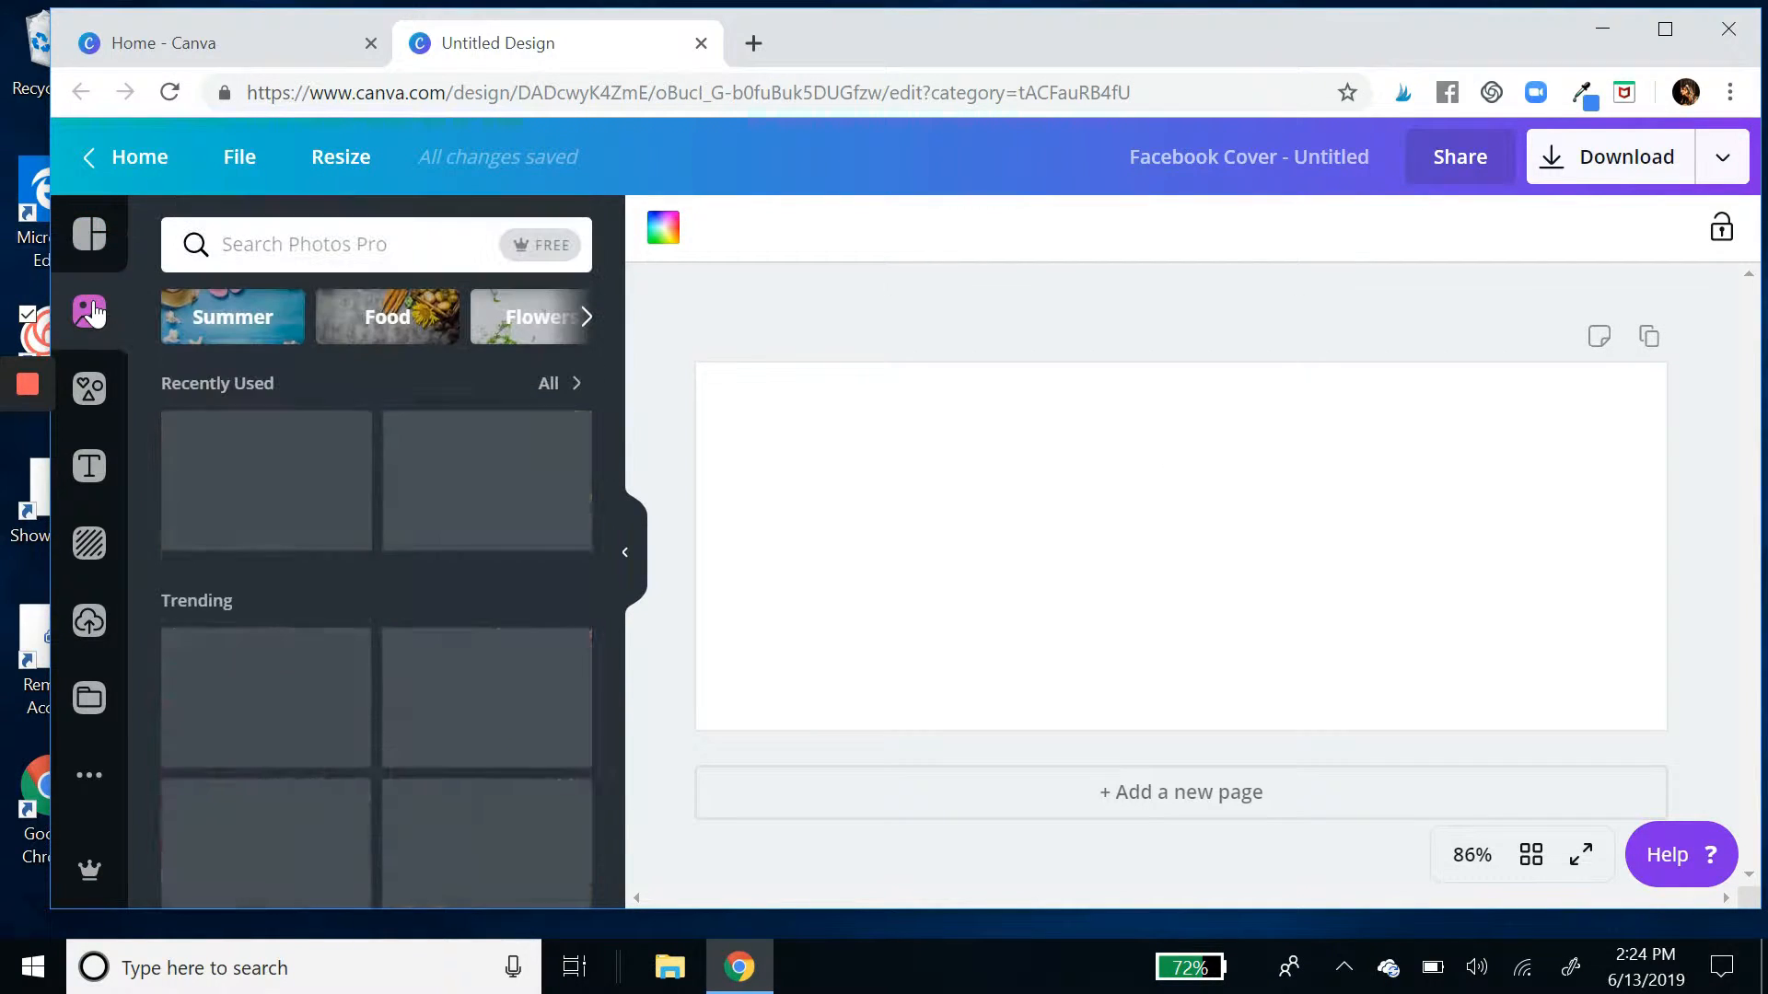
pyautogui.click(293, 244)
pyautogui.write('yo')
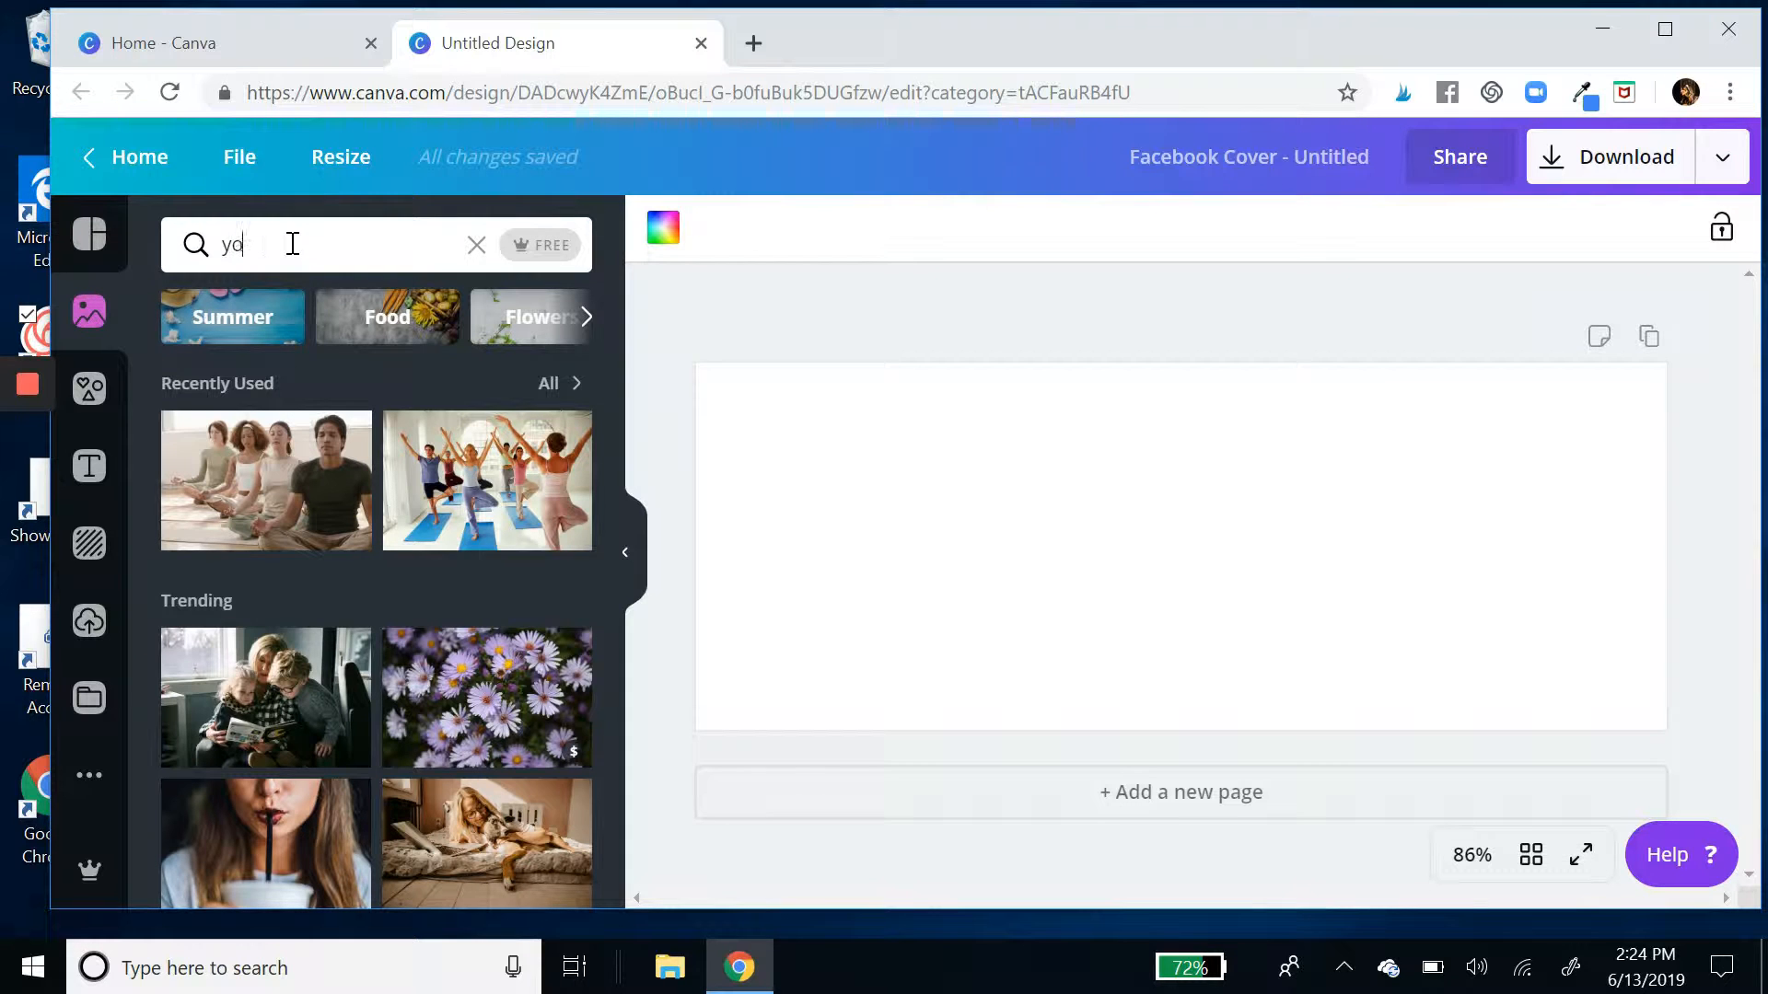
pyautogui.write('ga')
pyautogui.press('Return')
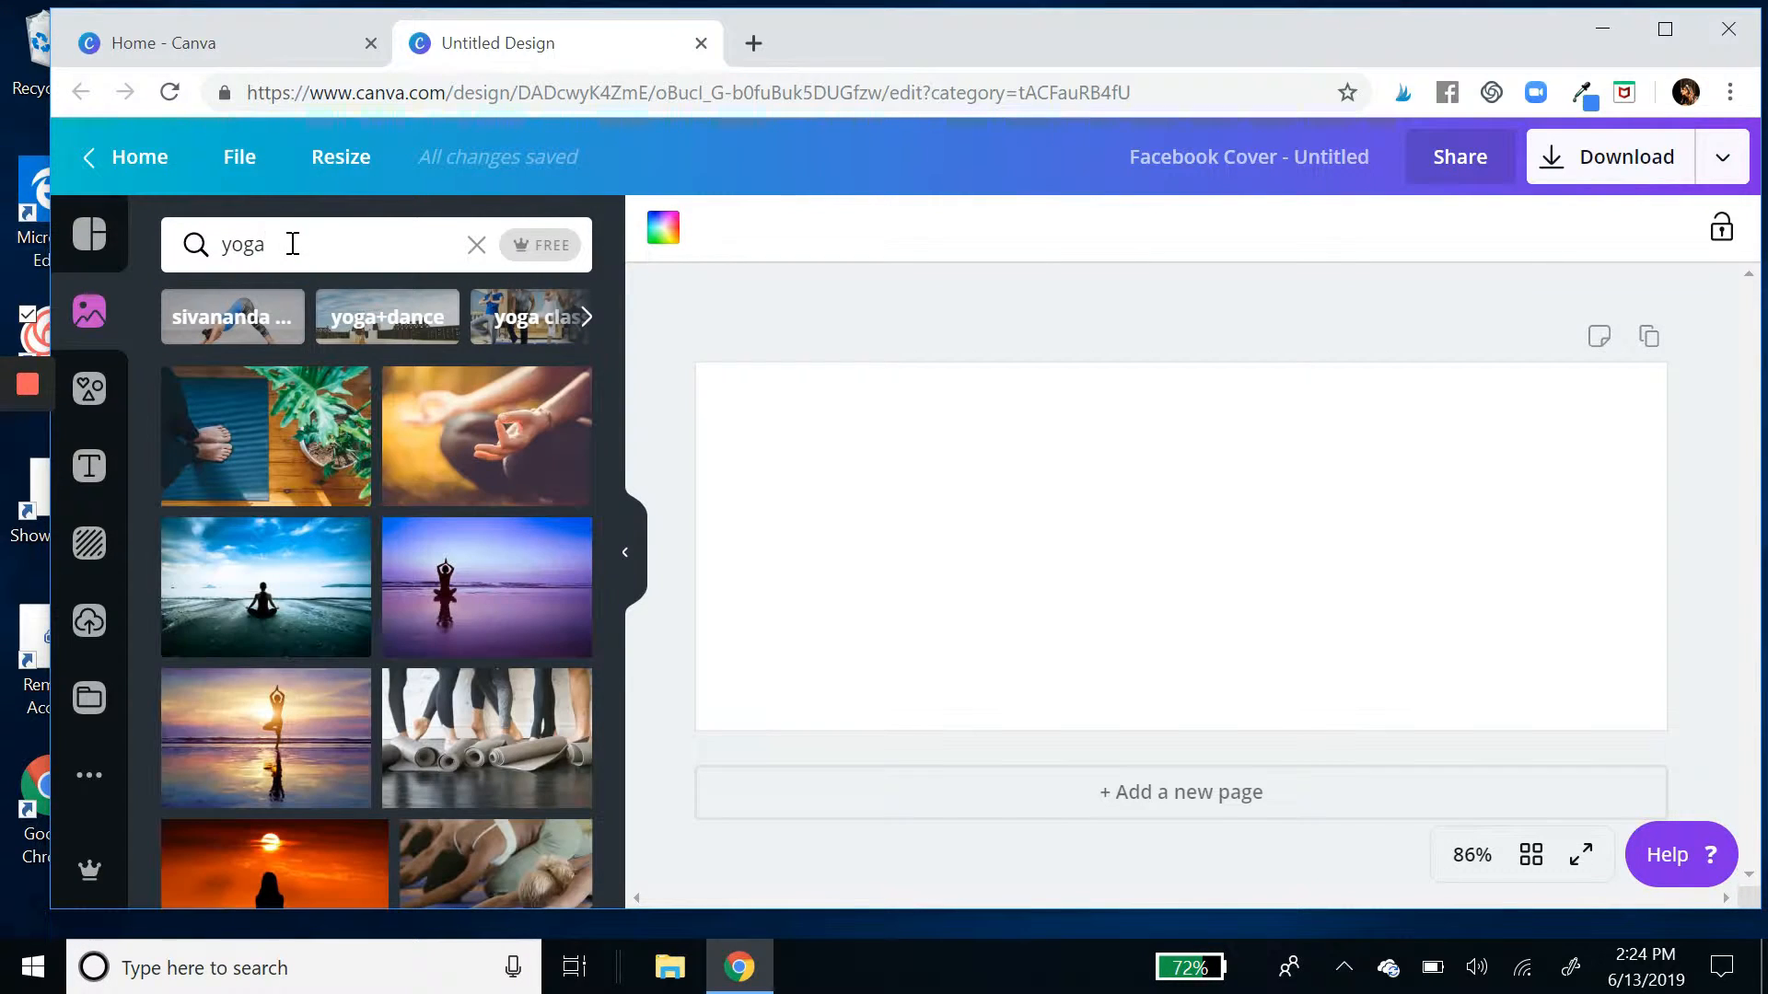
pyautogui.scroll(-3, 371, 619)
pyautogui.scroll(-10, 371, 619)
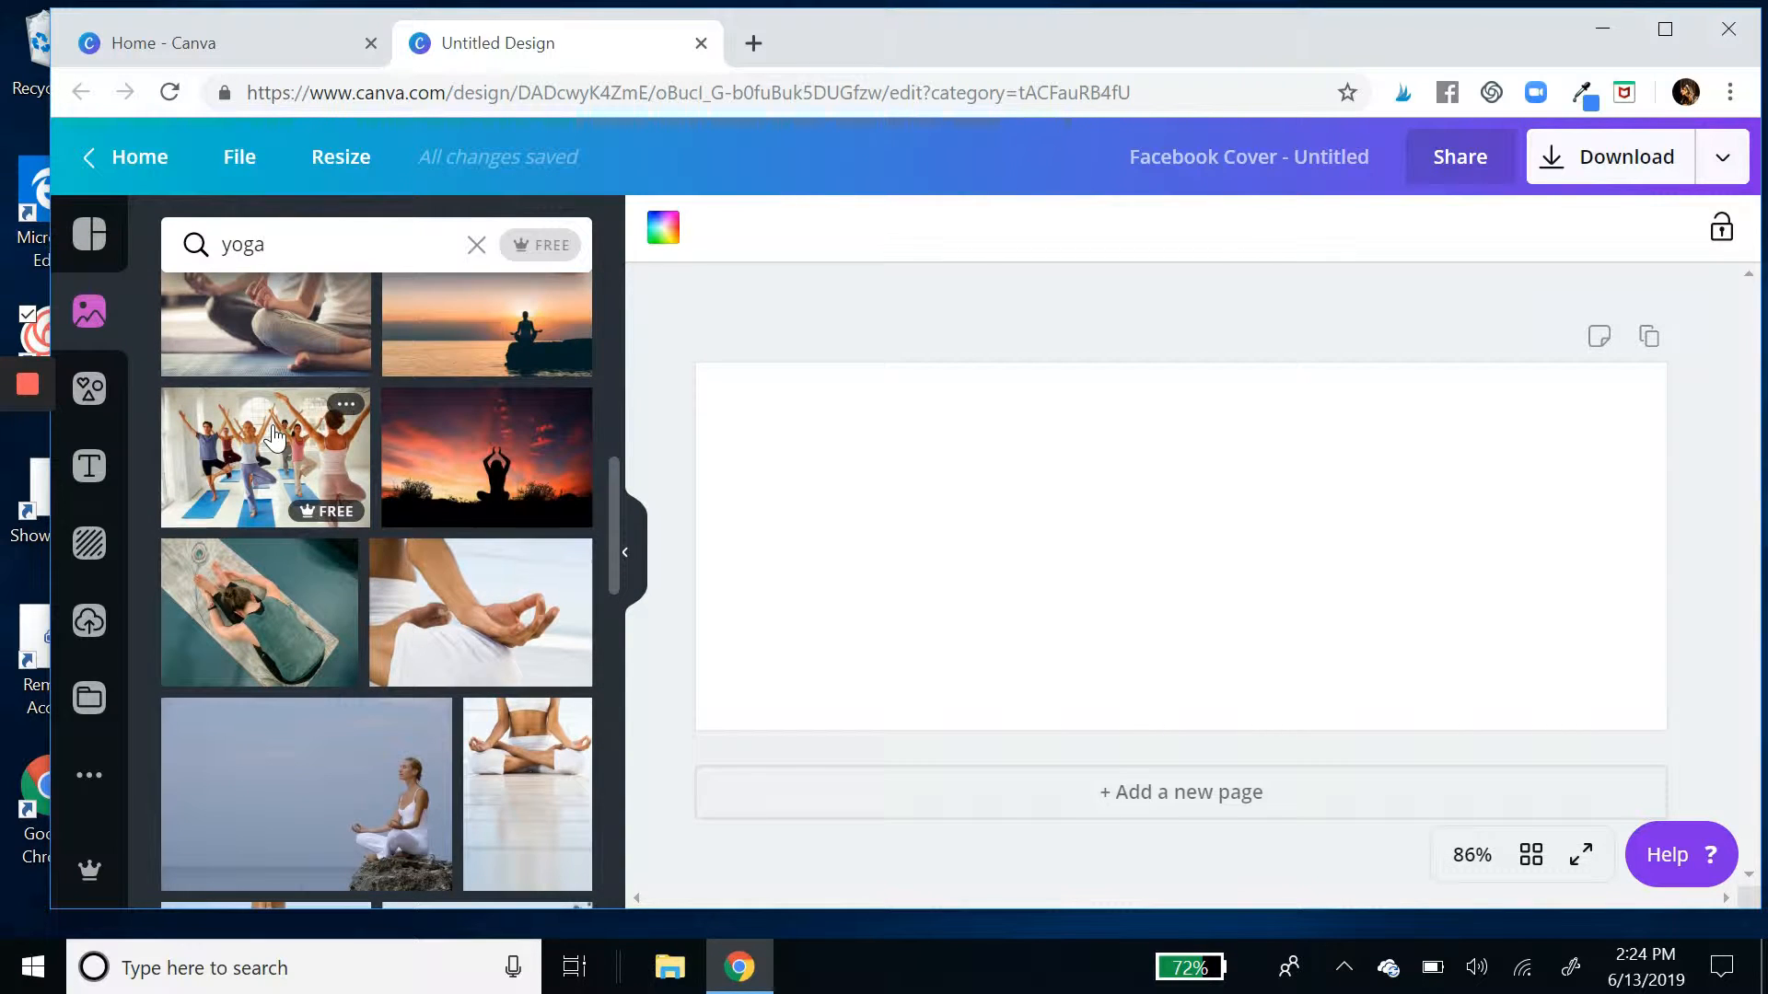
pyautogui.moveTo(275, 438); pyautogui.dragTo(718, 440)
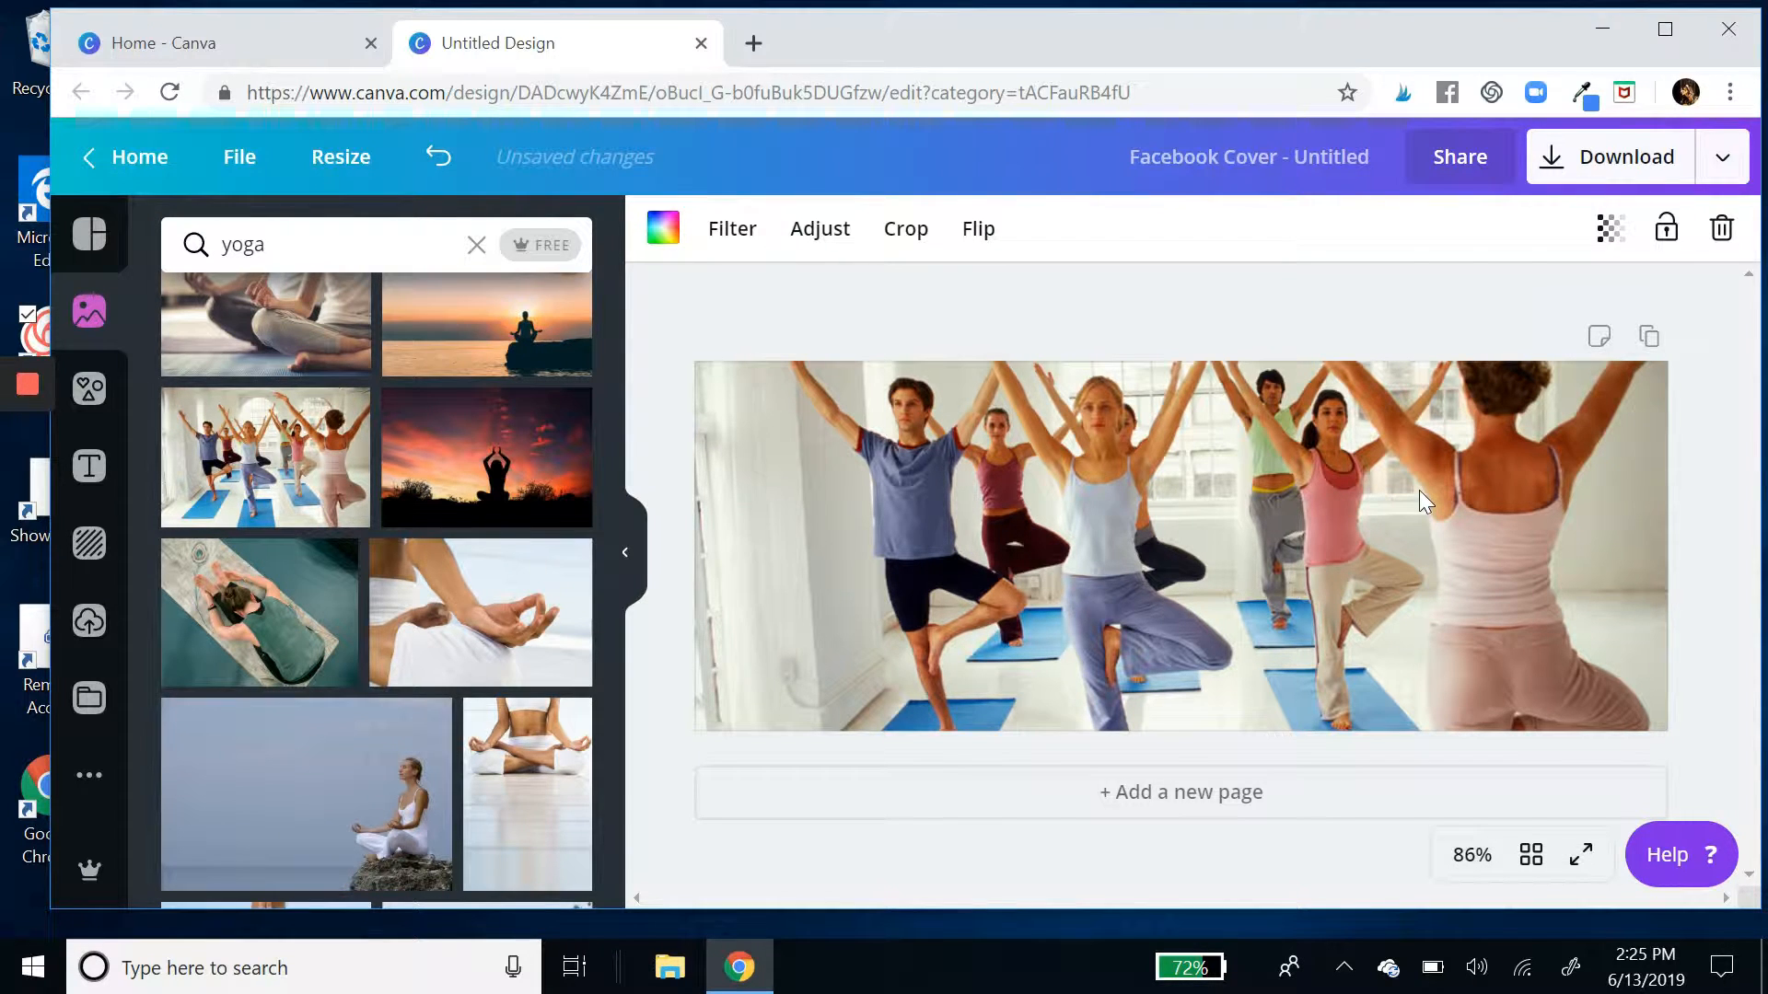
pyautogui.click(1616, 238)
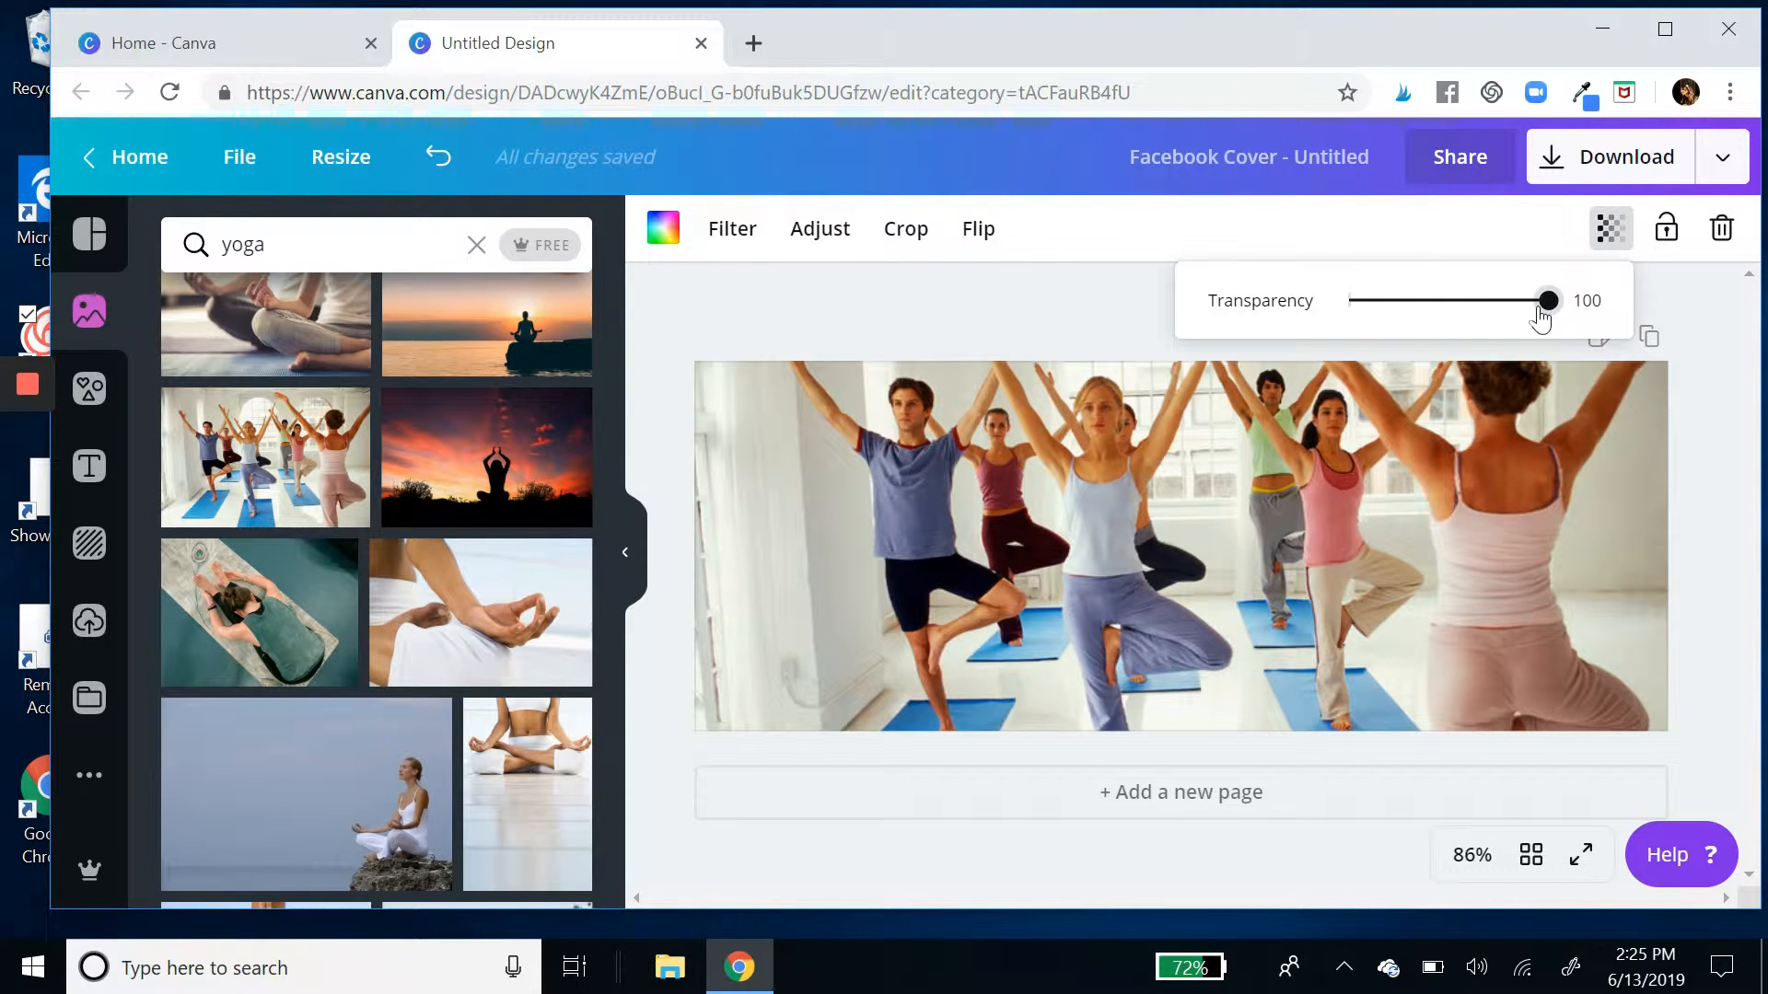
pyautogui.moveTo(1541, 317); pyautogui.dragTo(1582, 296)
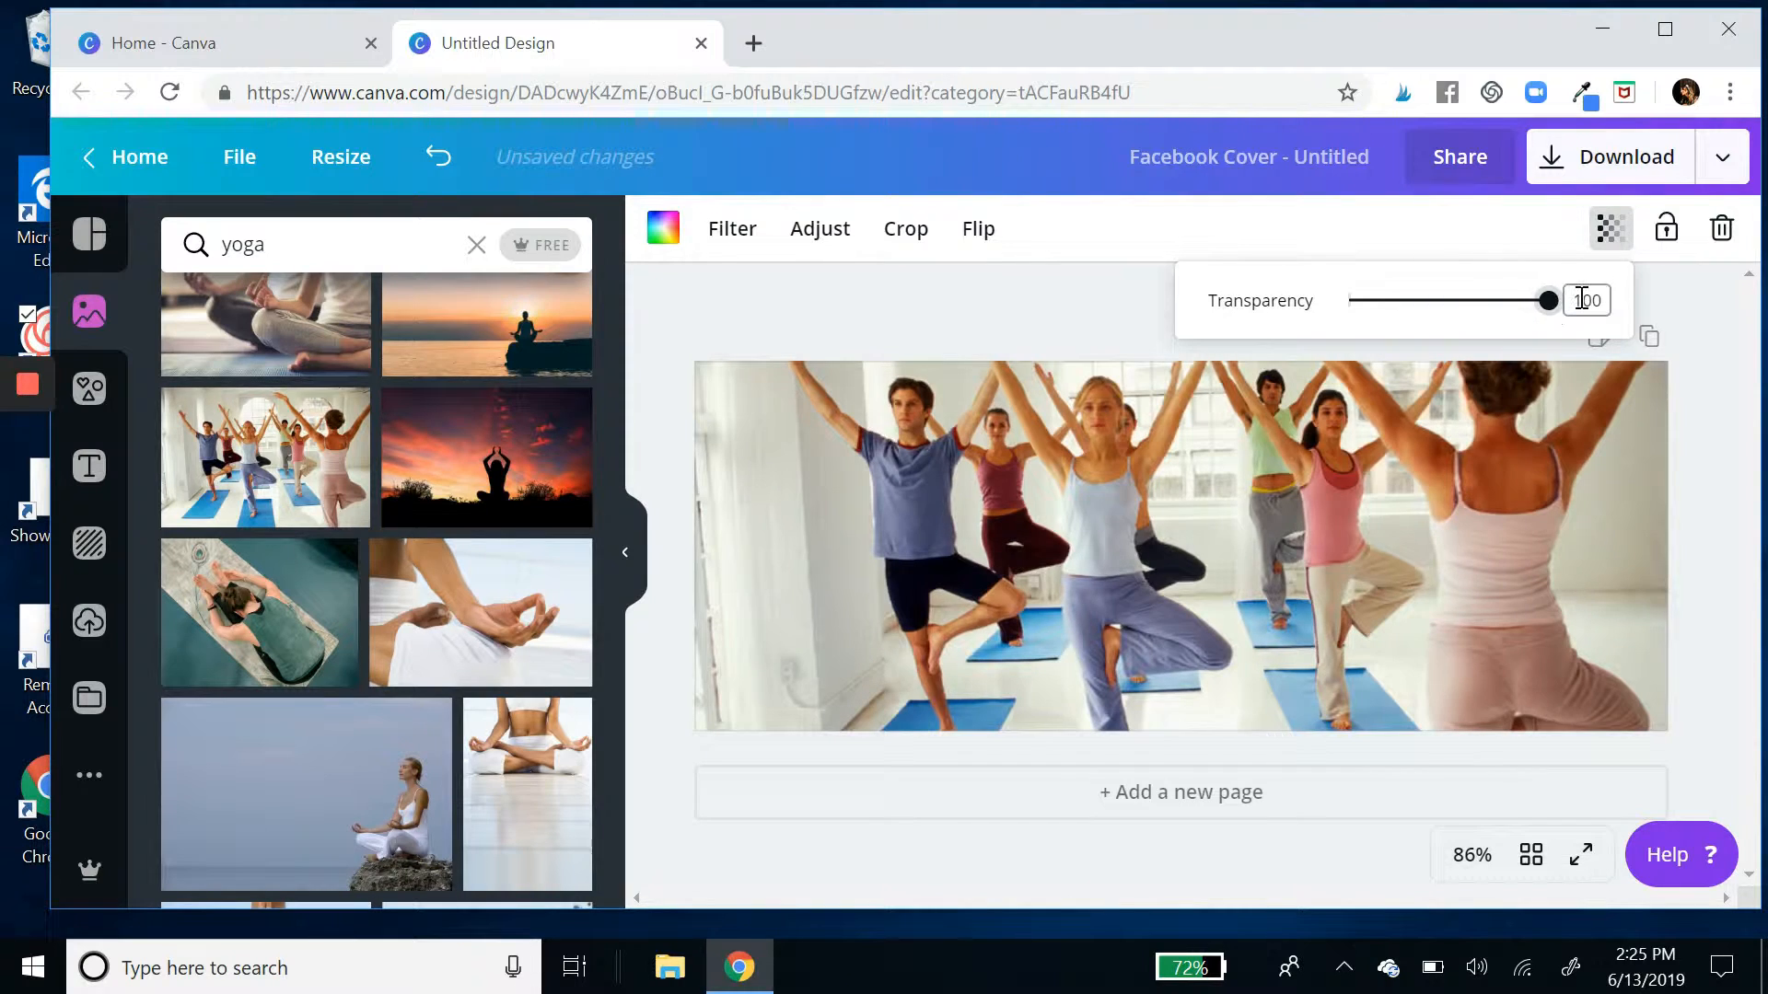
pyautogui.click(1625, 245)
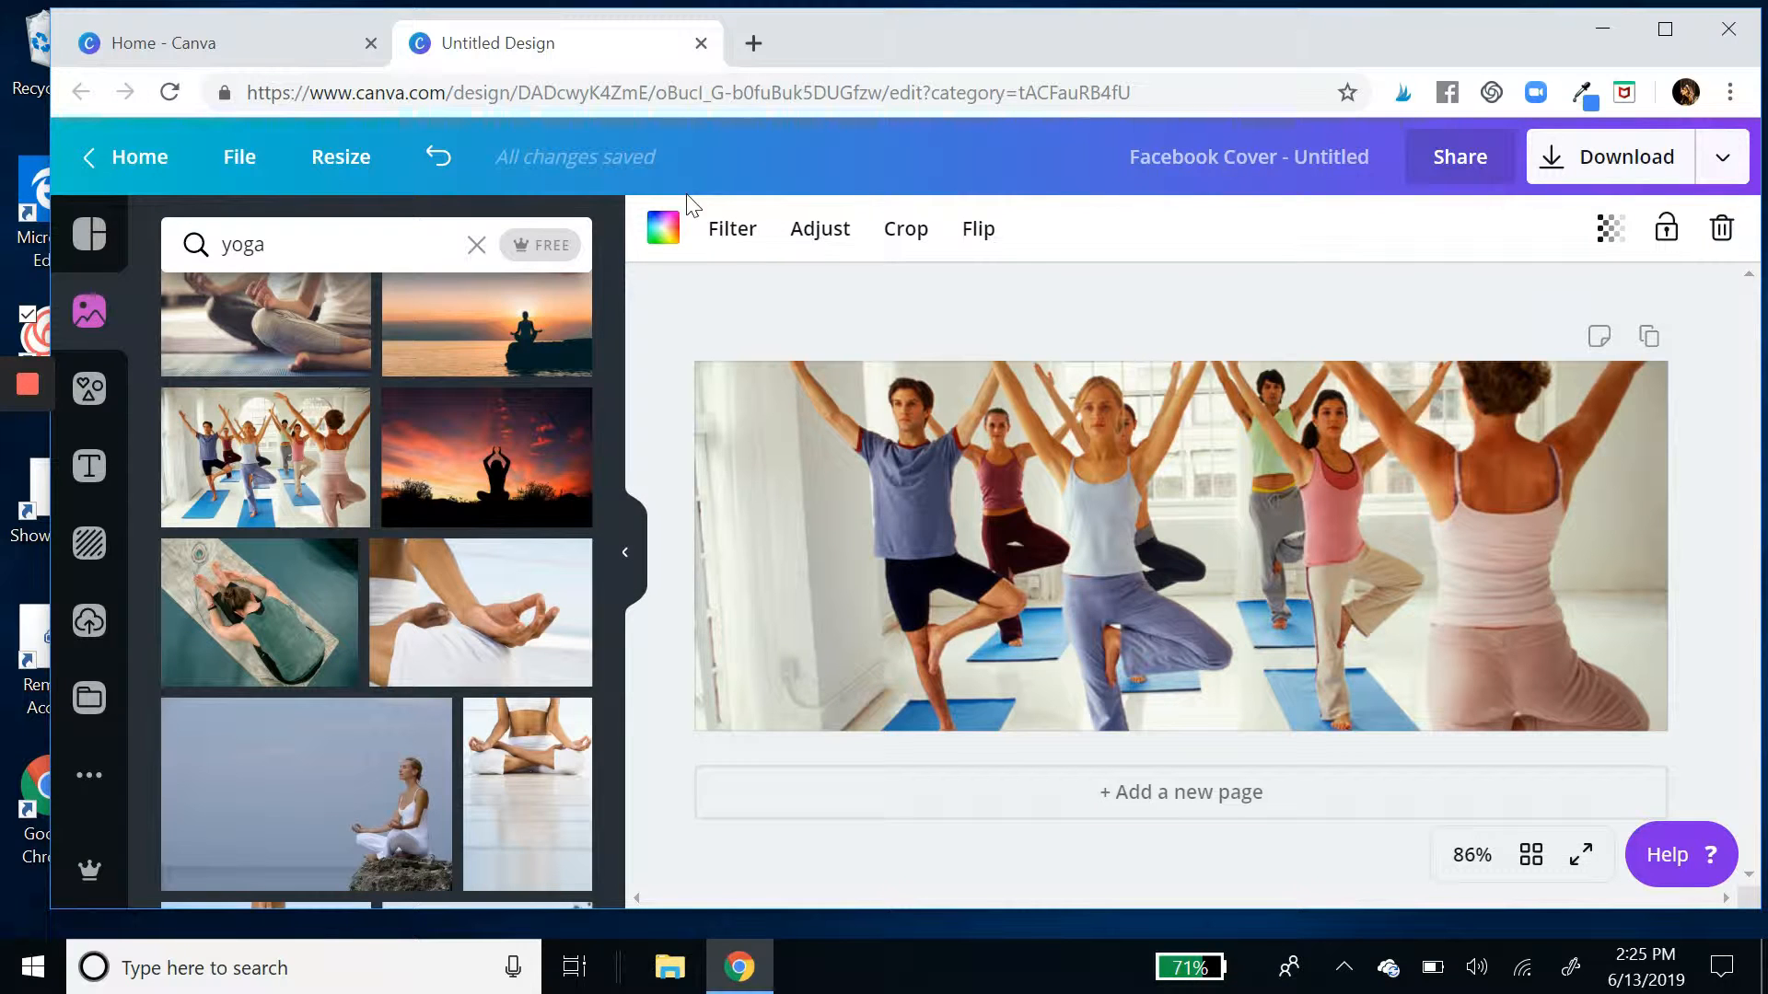
# Search the elements for "square" and add the plain solid square to the cover.
pyautogui.click(85, 394)
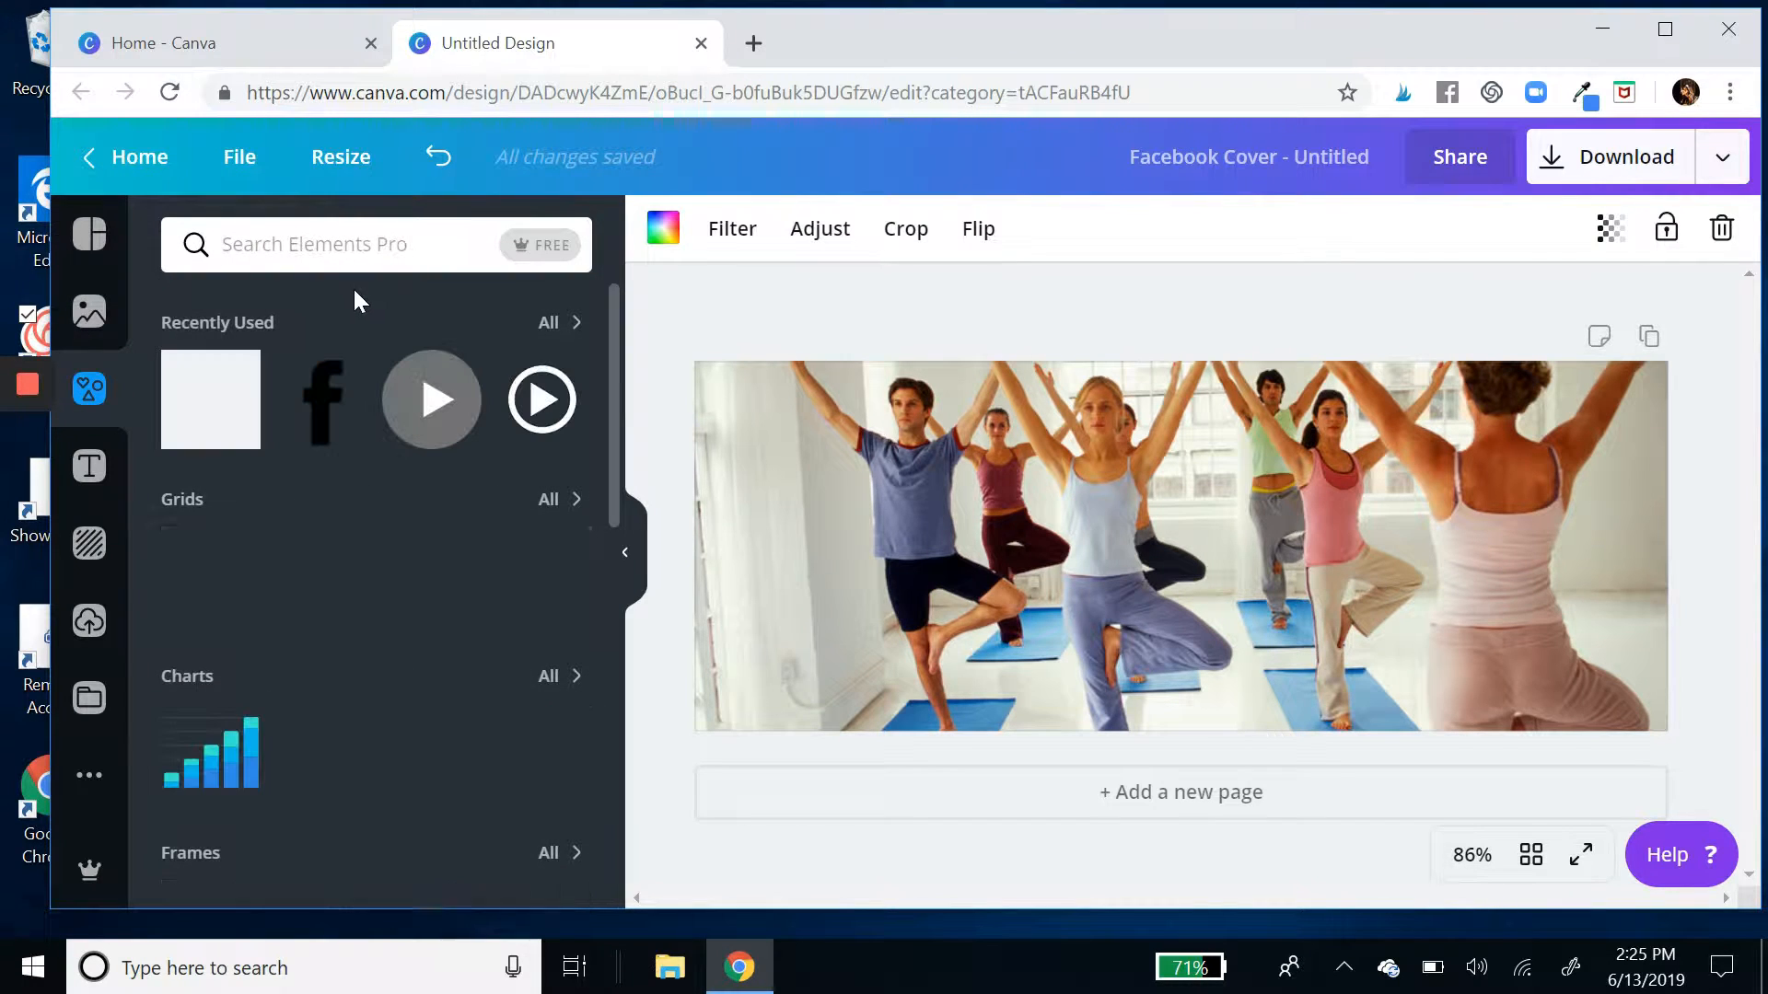
pyautogui.click(313, 259)
pyautogui.write('squar')
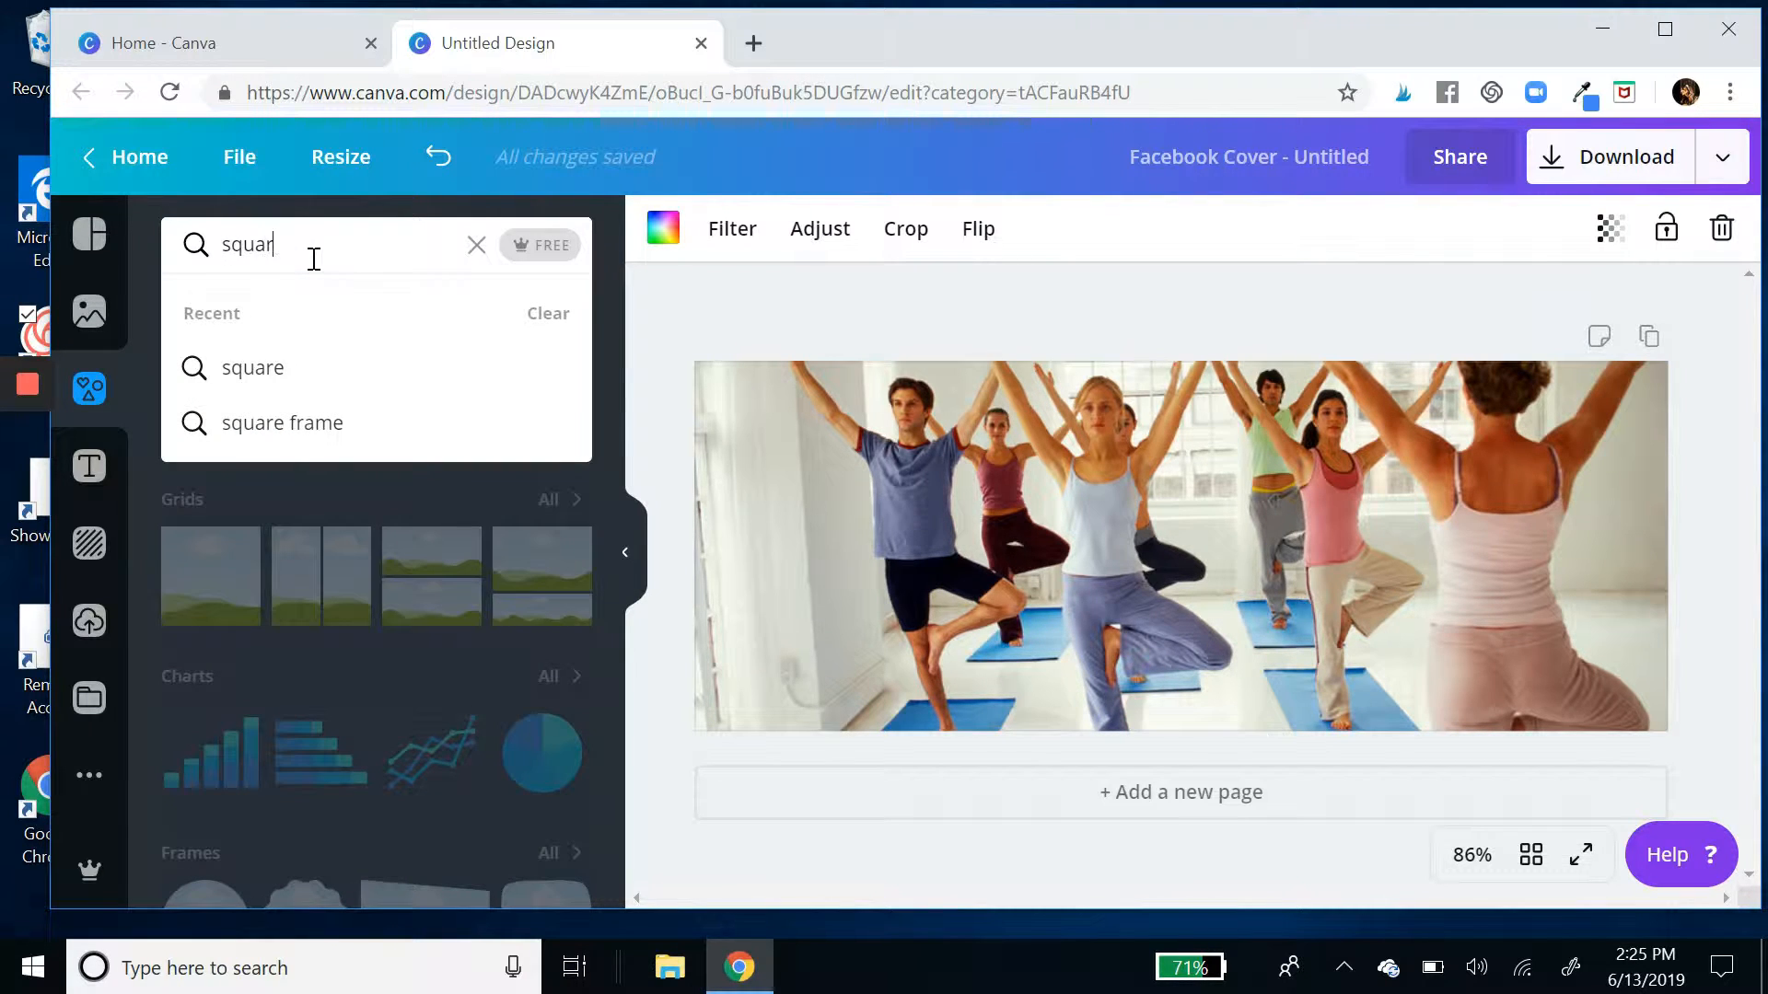
pyautogui.write('e')
pyautogui.press('Return')
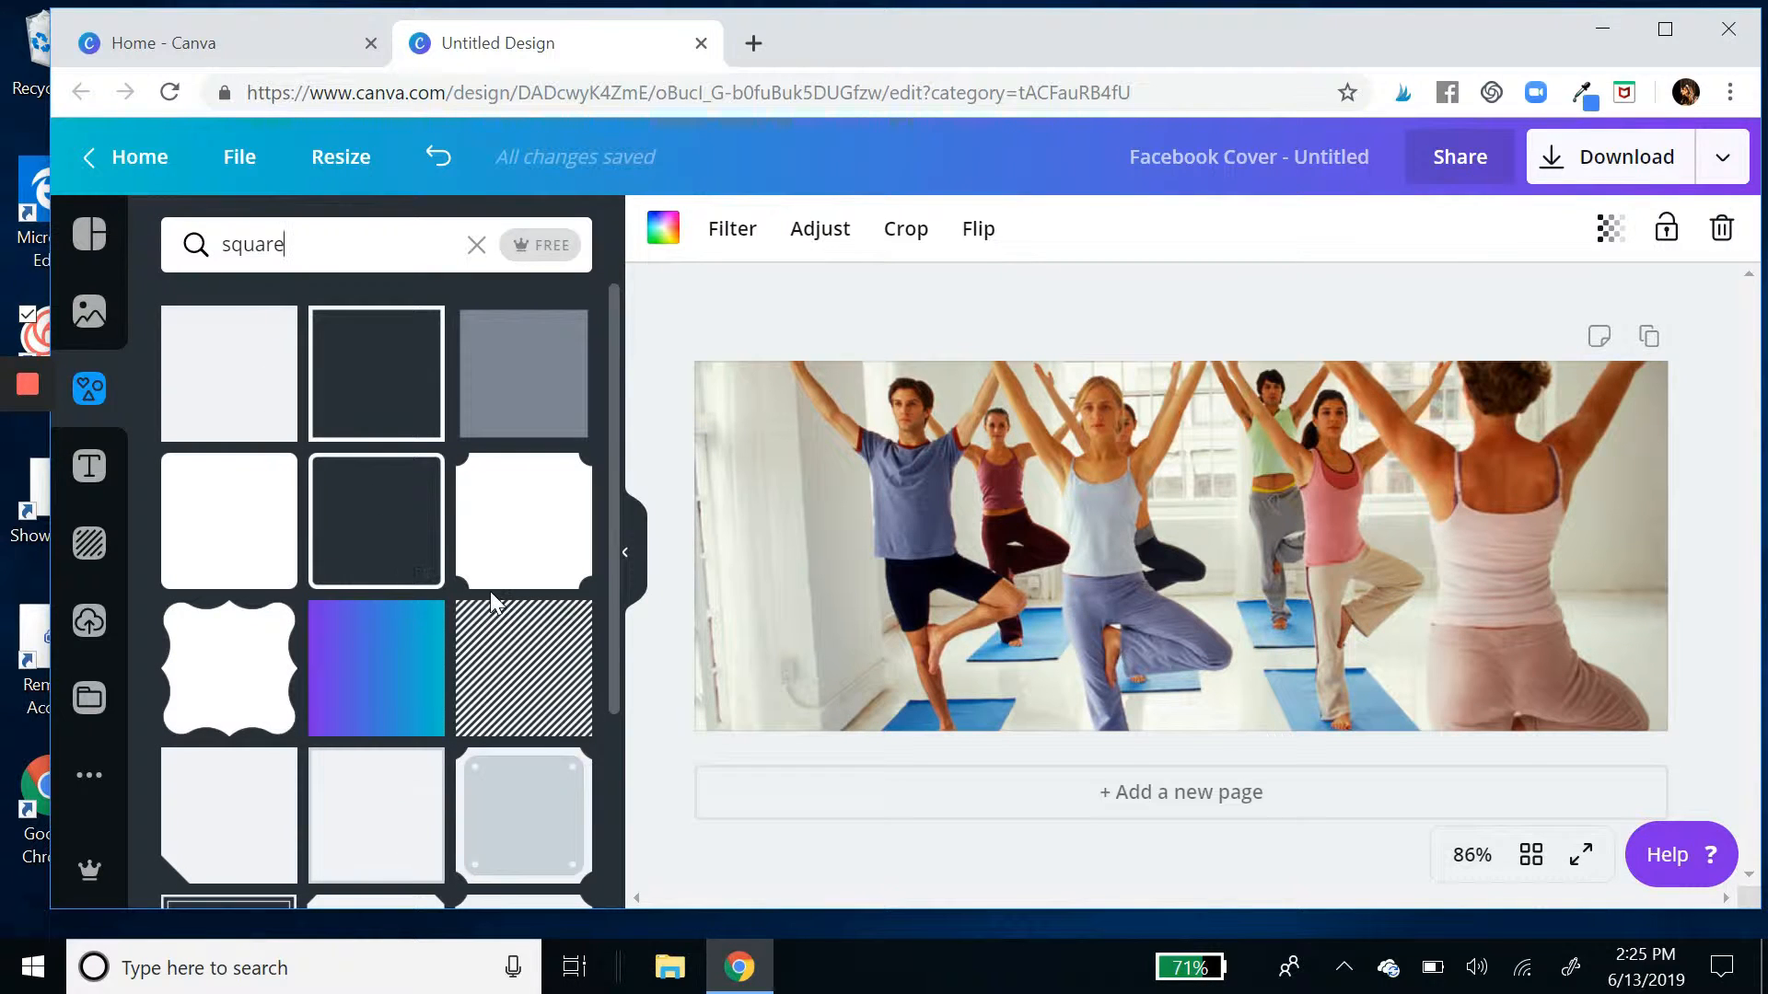
pyautogui.click(234, 362)
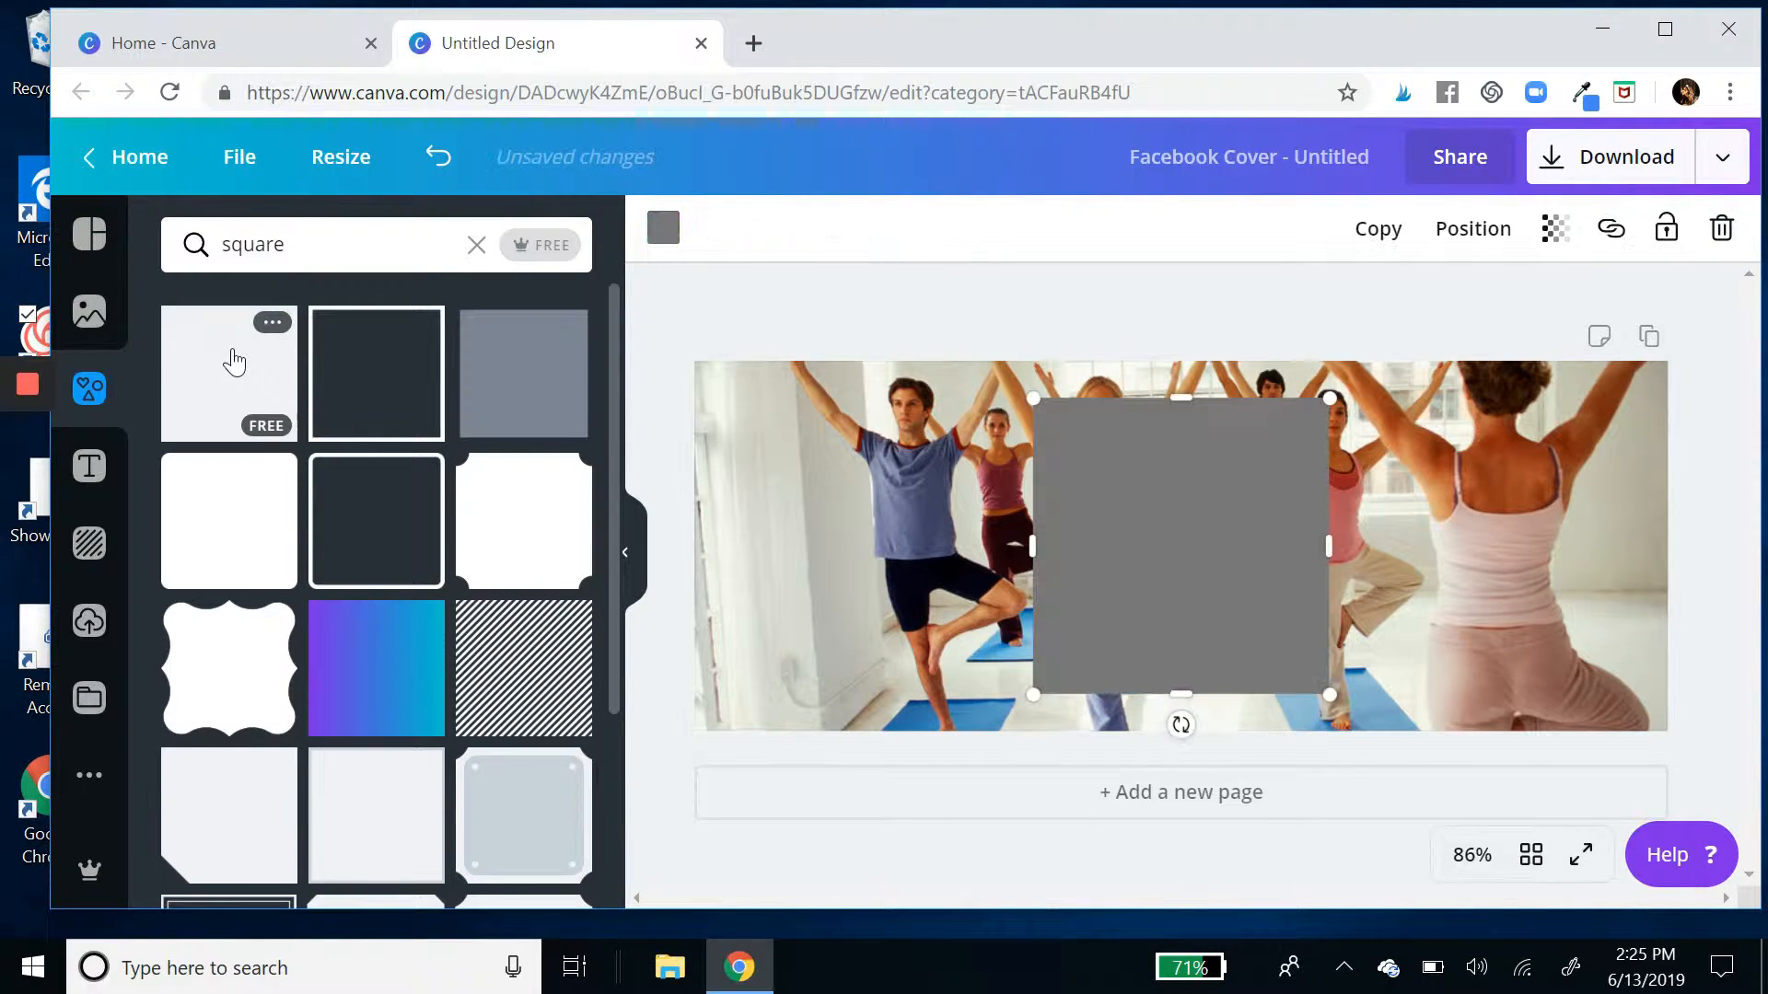
# Color the square white and set its transparency to 68.
pyautogui.click(664, 229)
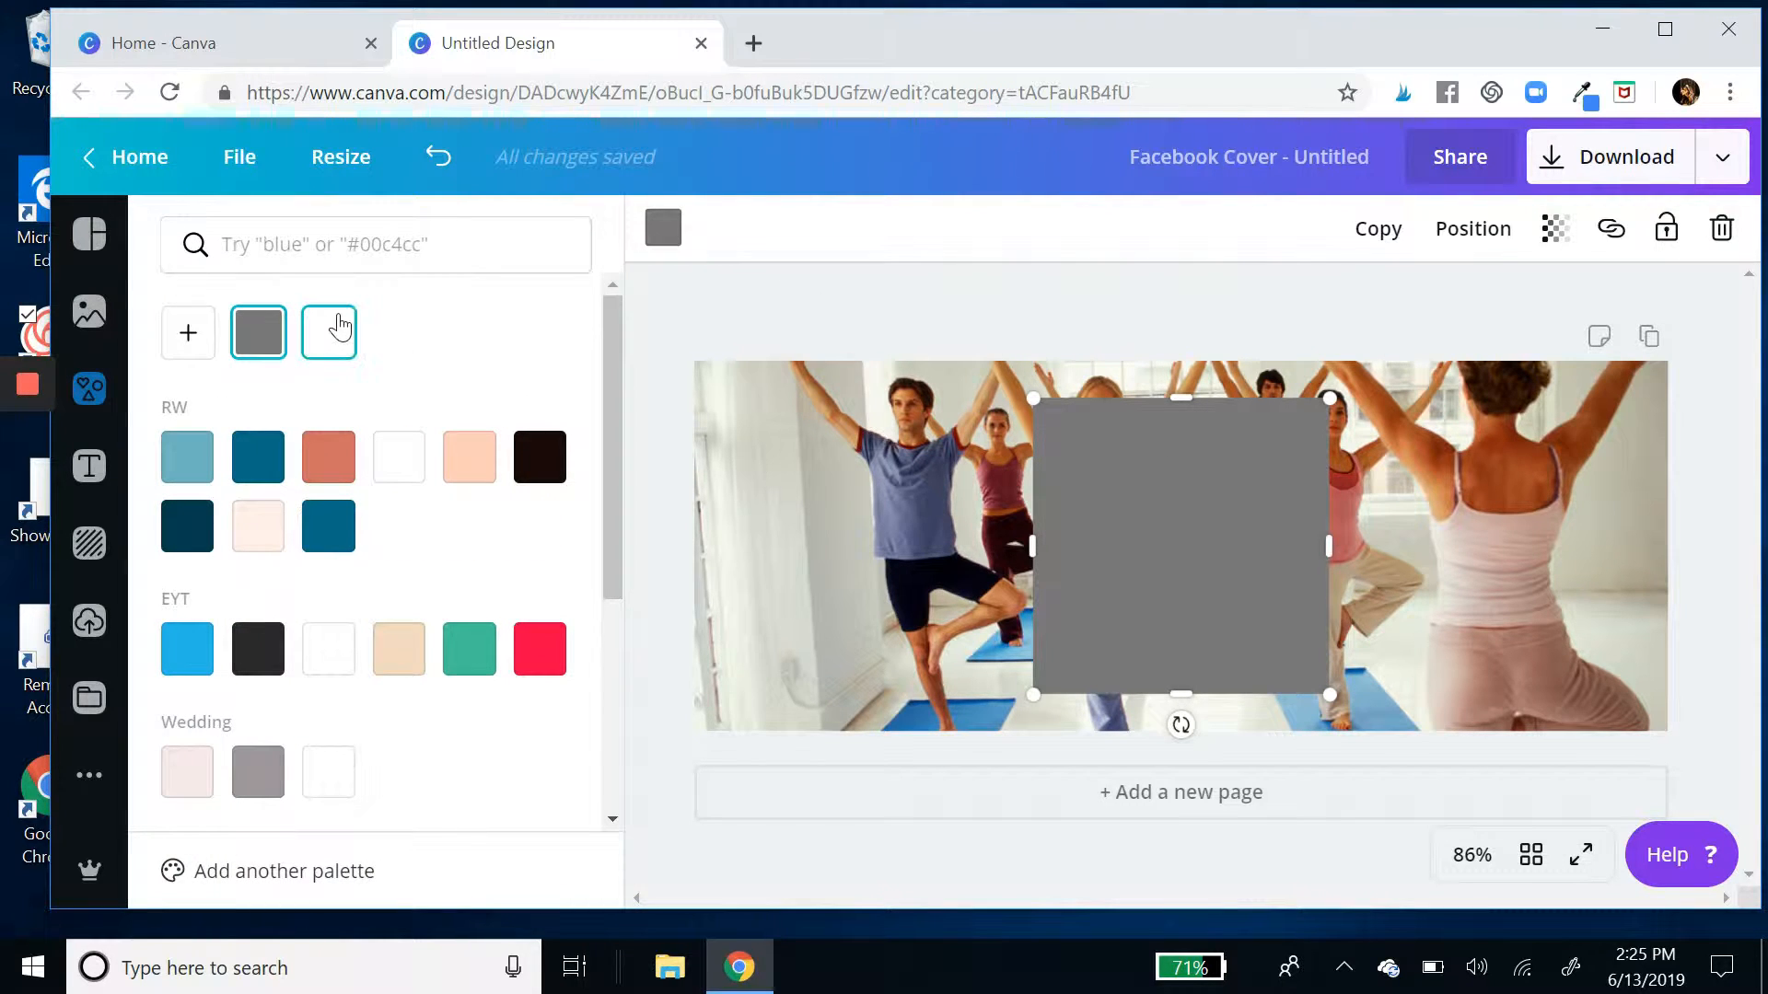
pyautogui.click(336, 328)
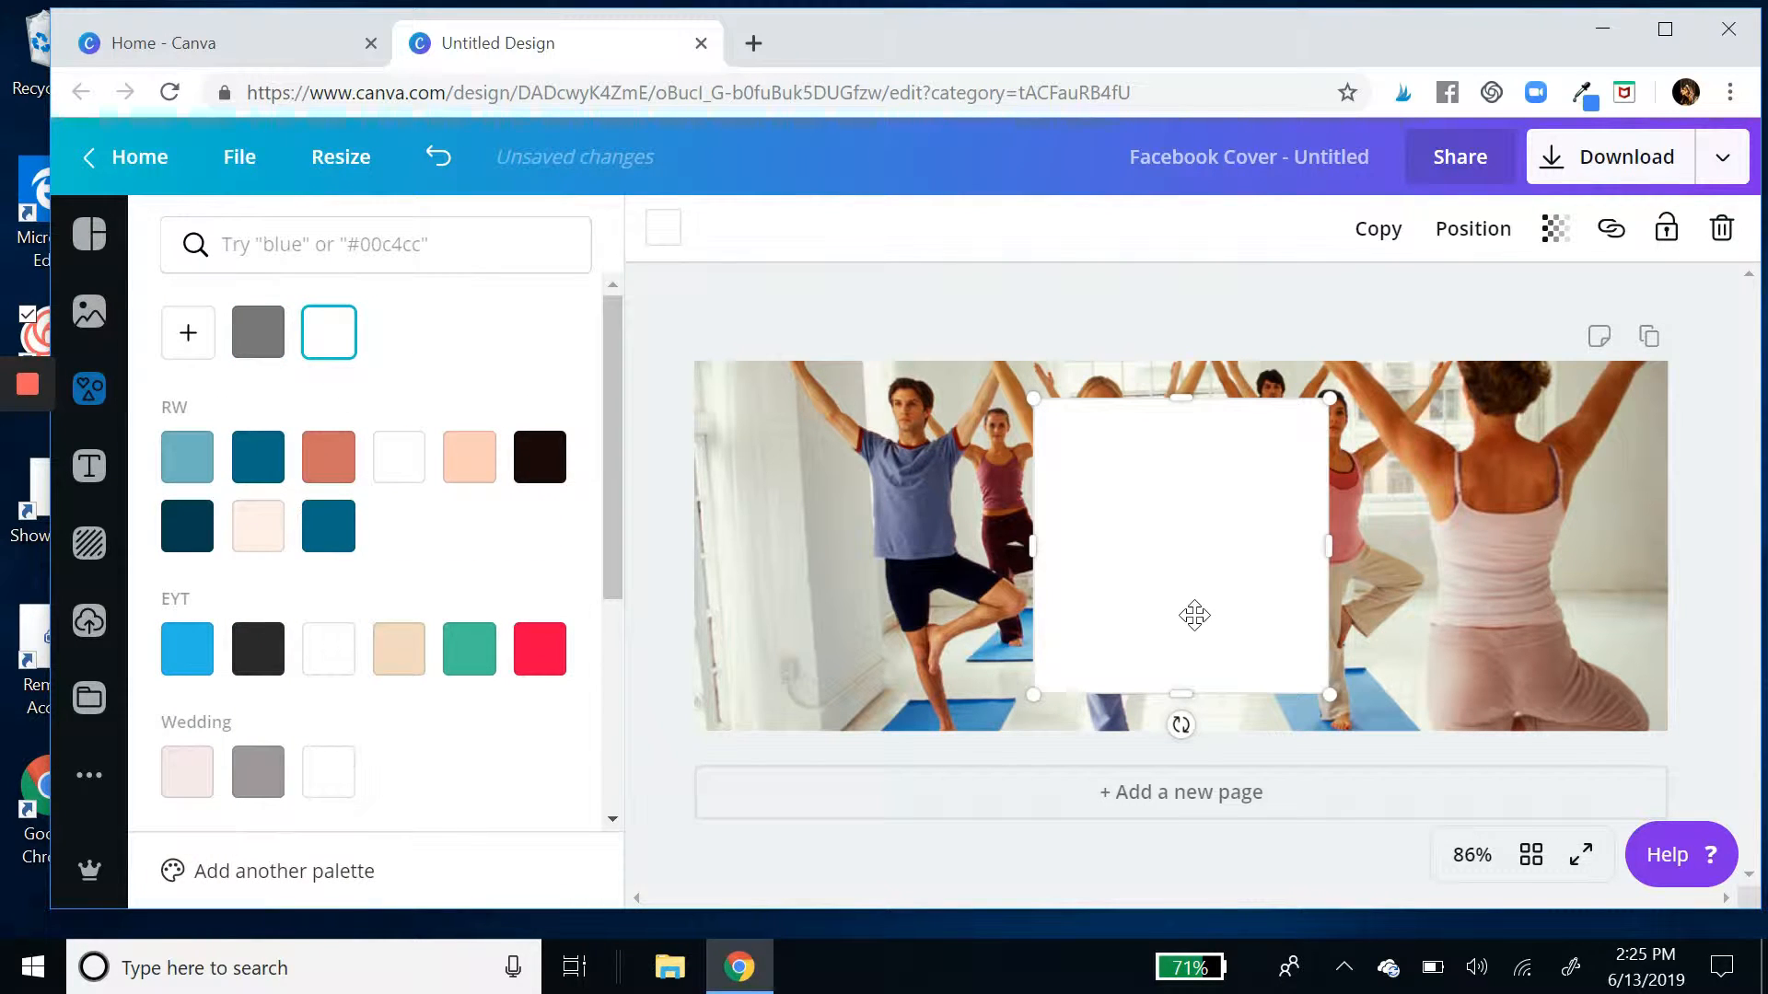
pyautogui.click(1555, 230)
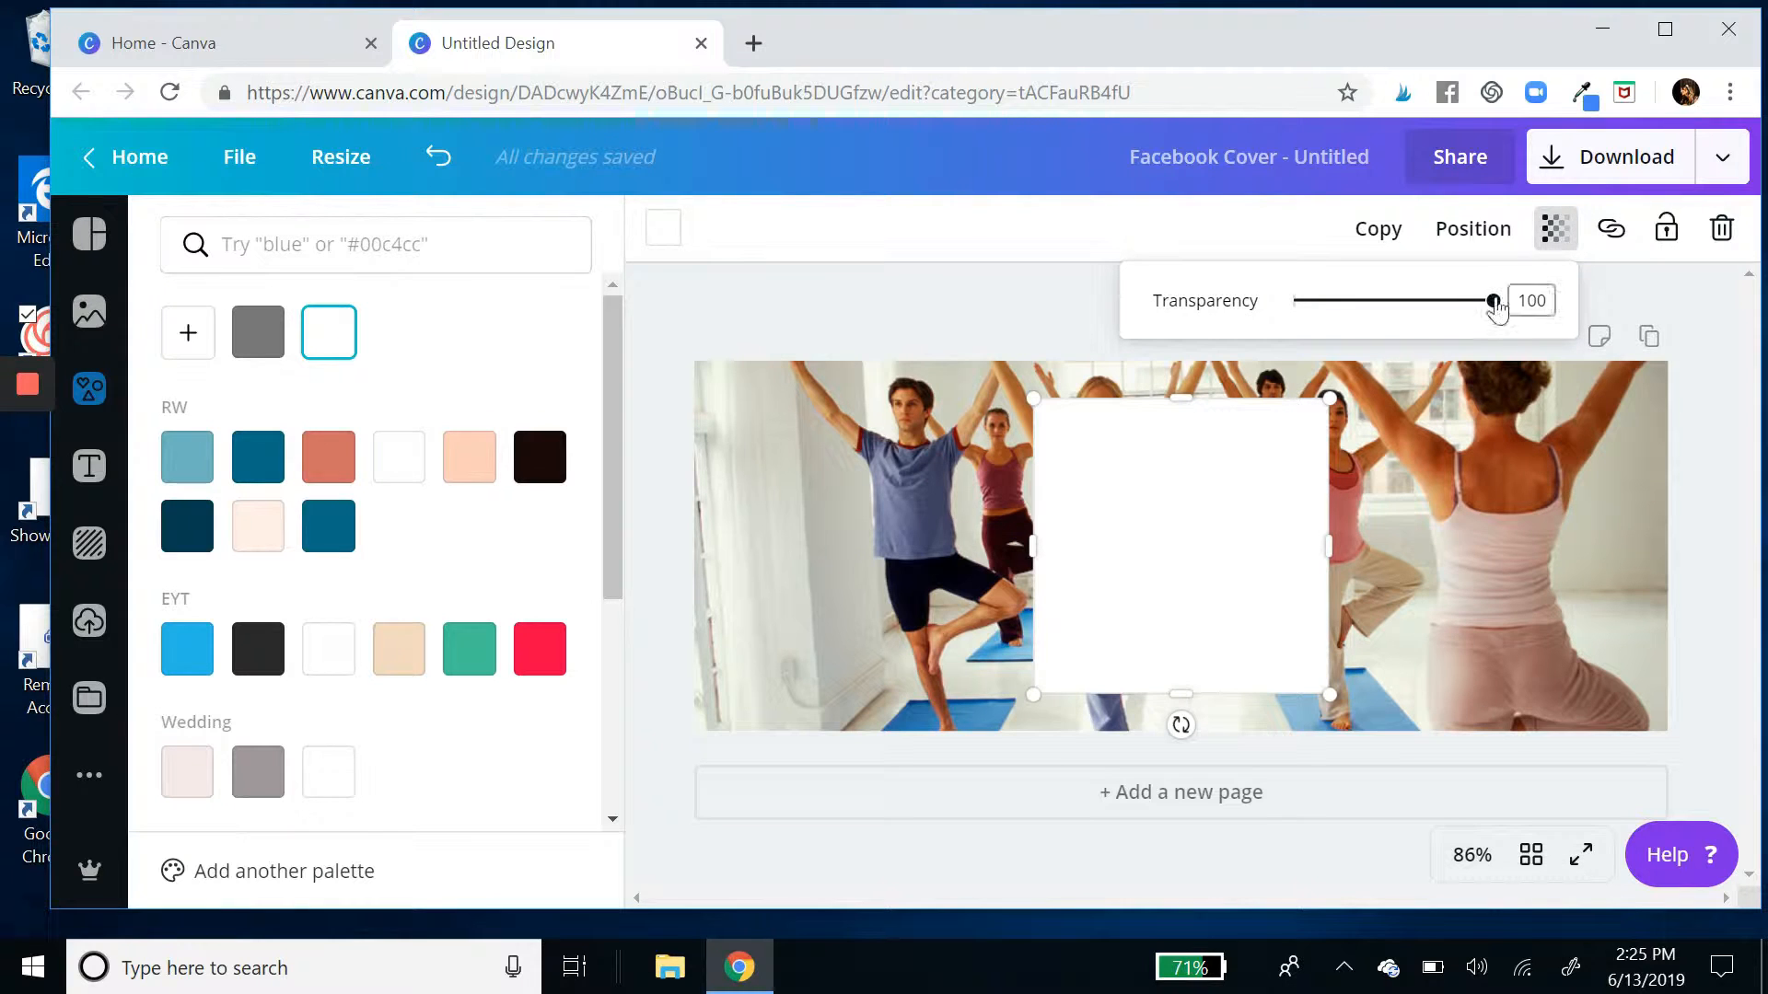
pyautogui.moveTo(1494, 303); pyautogui.dragTo(1432, 313)
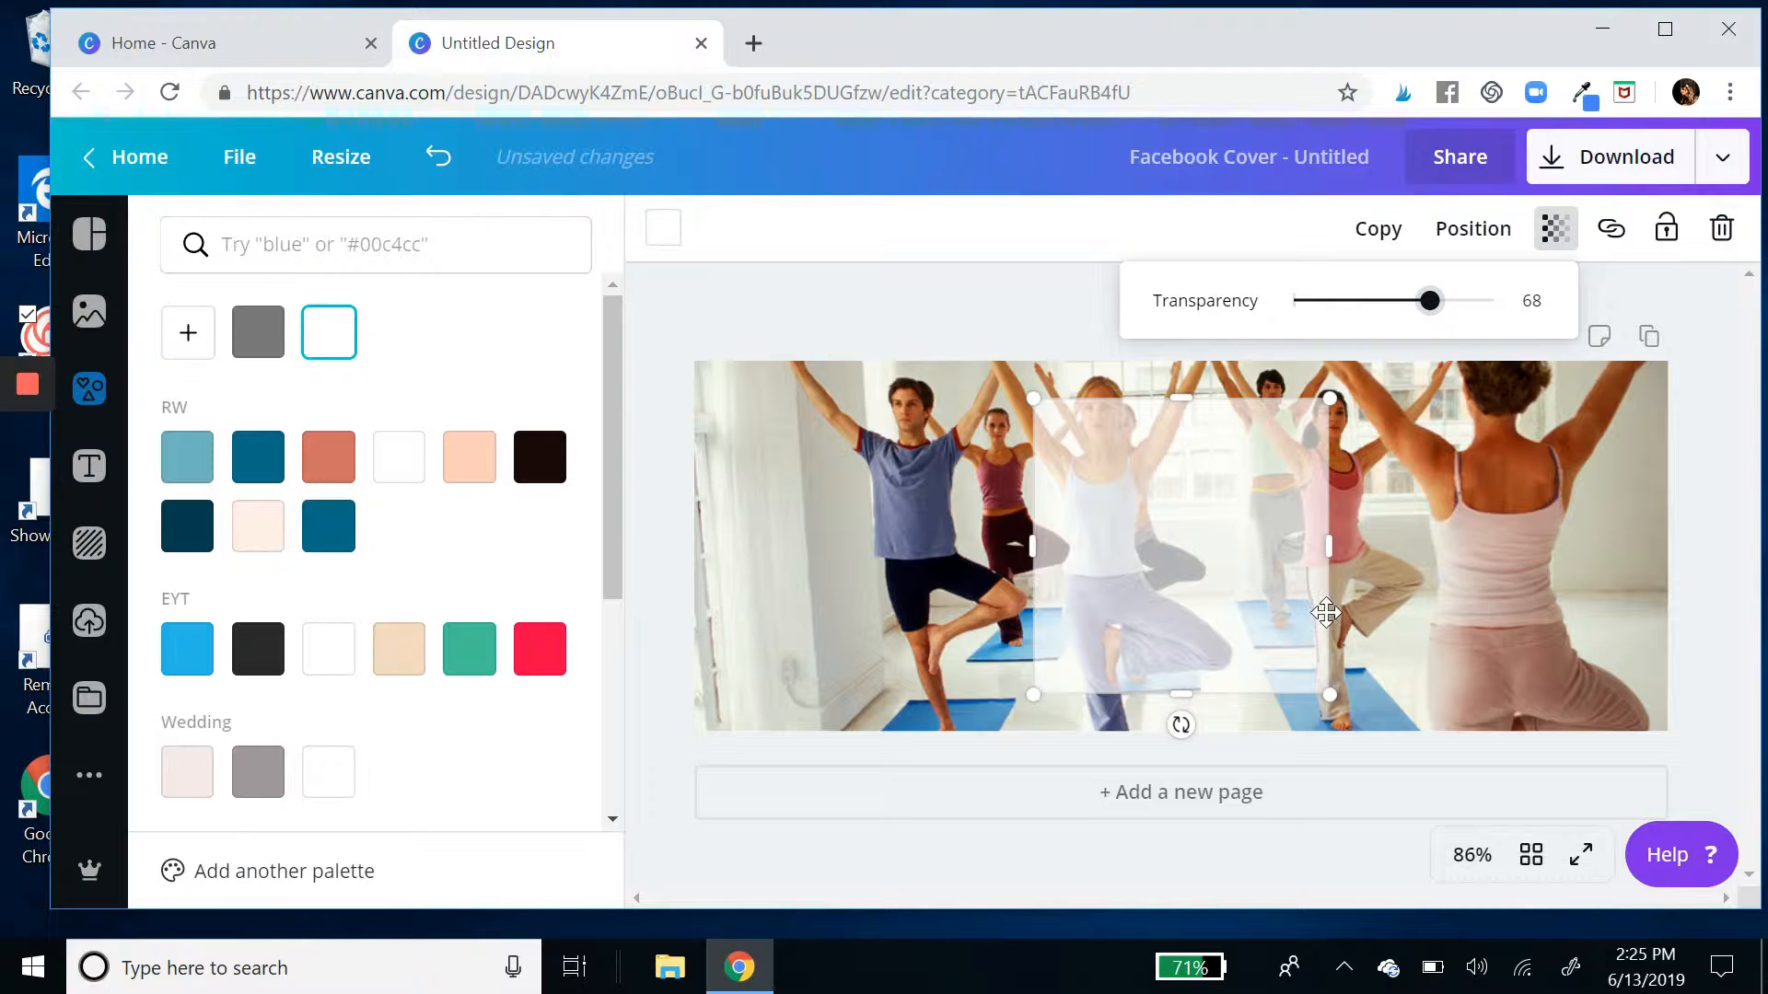
# Widen the white square on both sides into a rectangle and center it on the cover.
pyautogui.moveTo(1329, 548); pyautogui.dragTo(1430, 550)
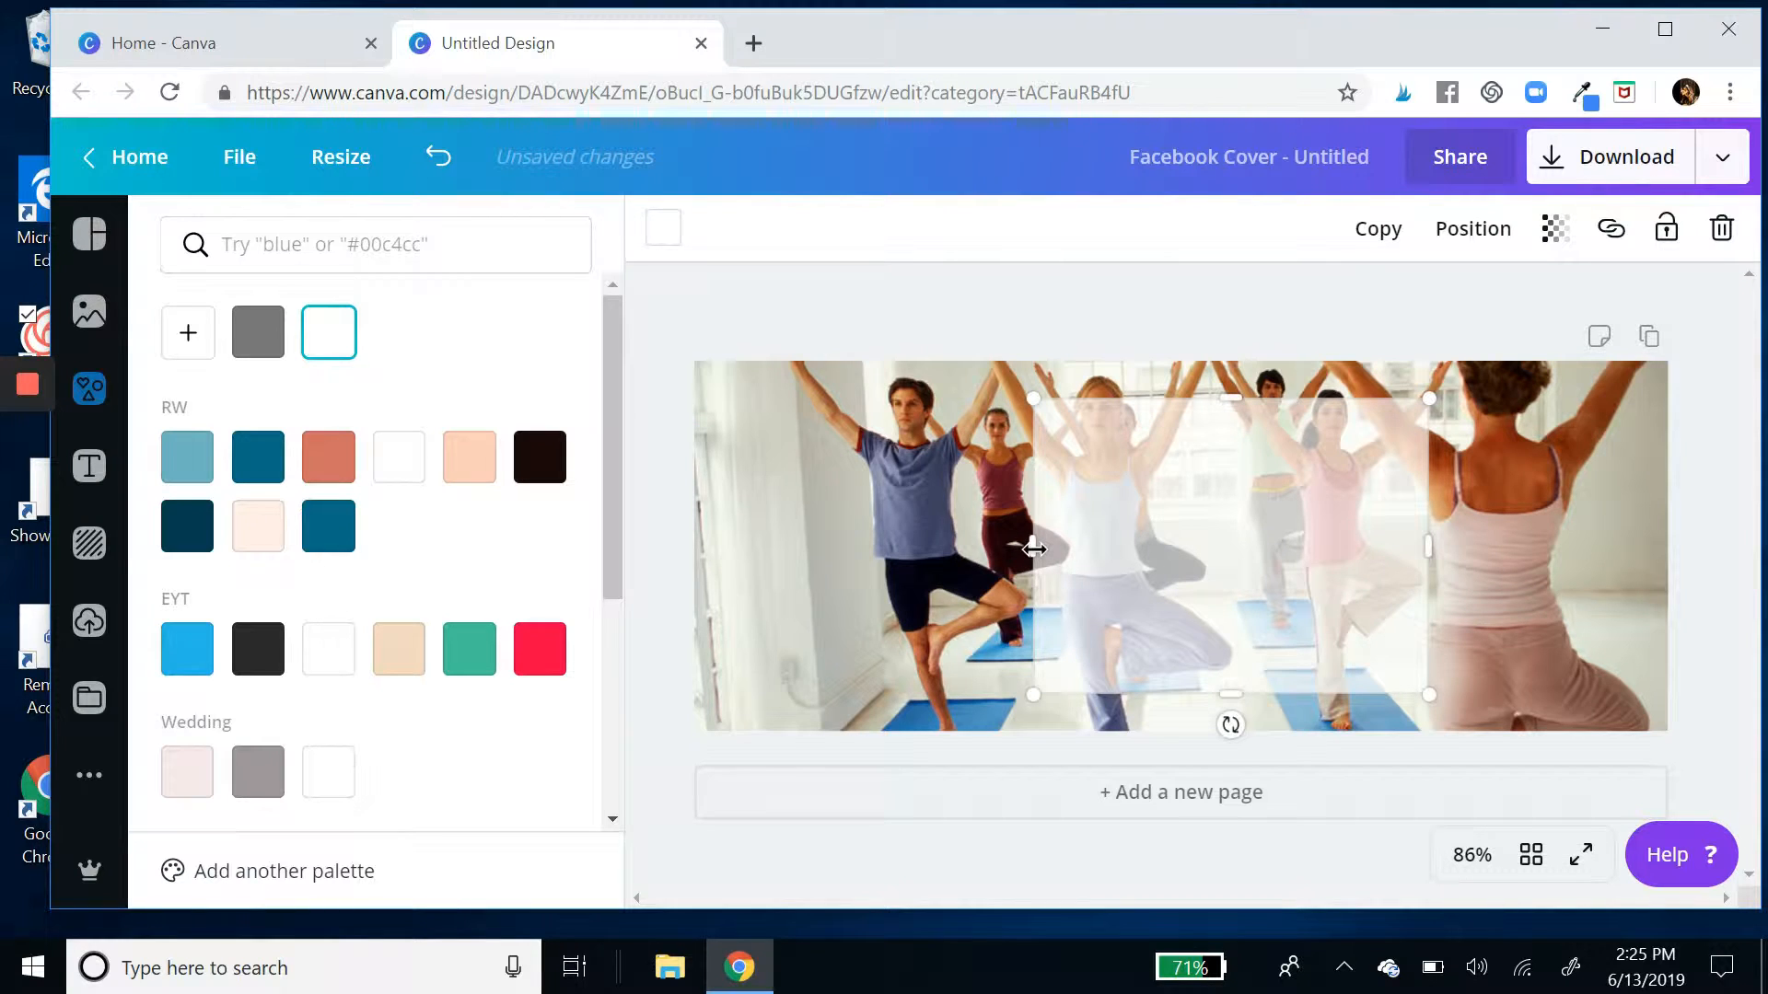
pyautogui.moveTo(1034, 550); pyautogui.dragTo(877, 550)
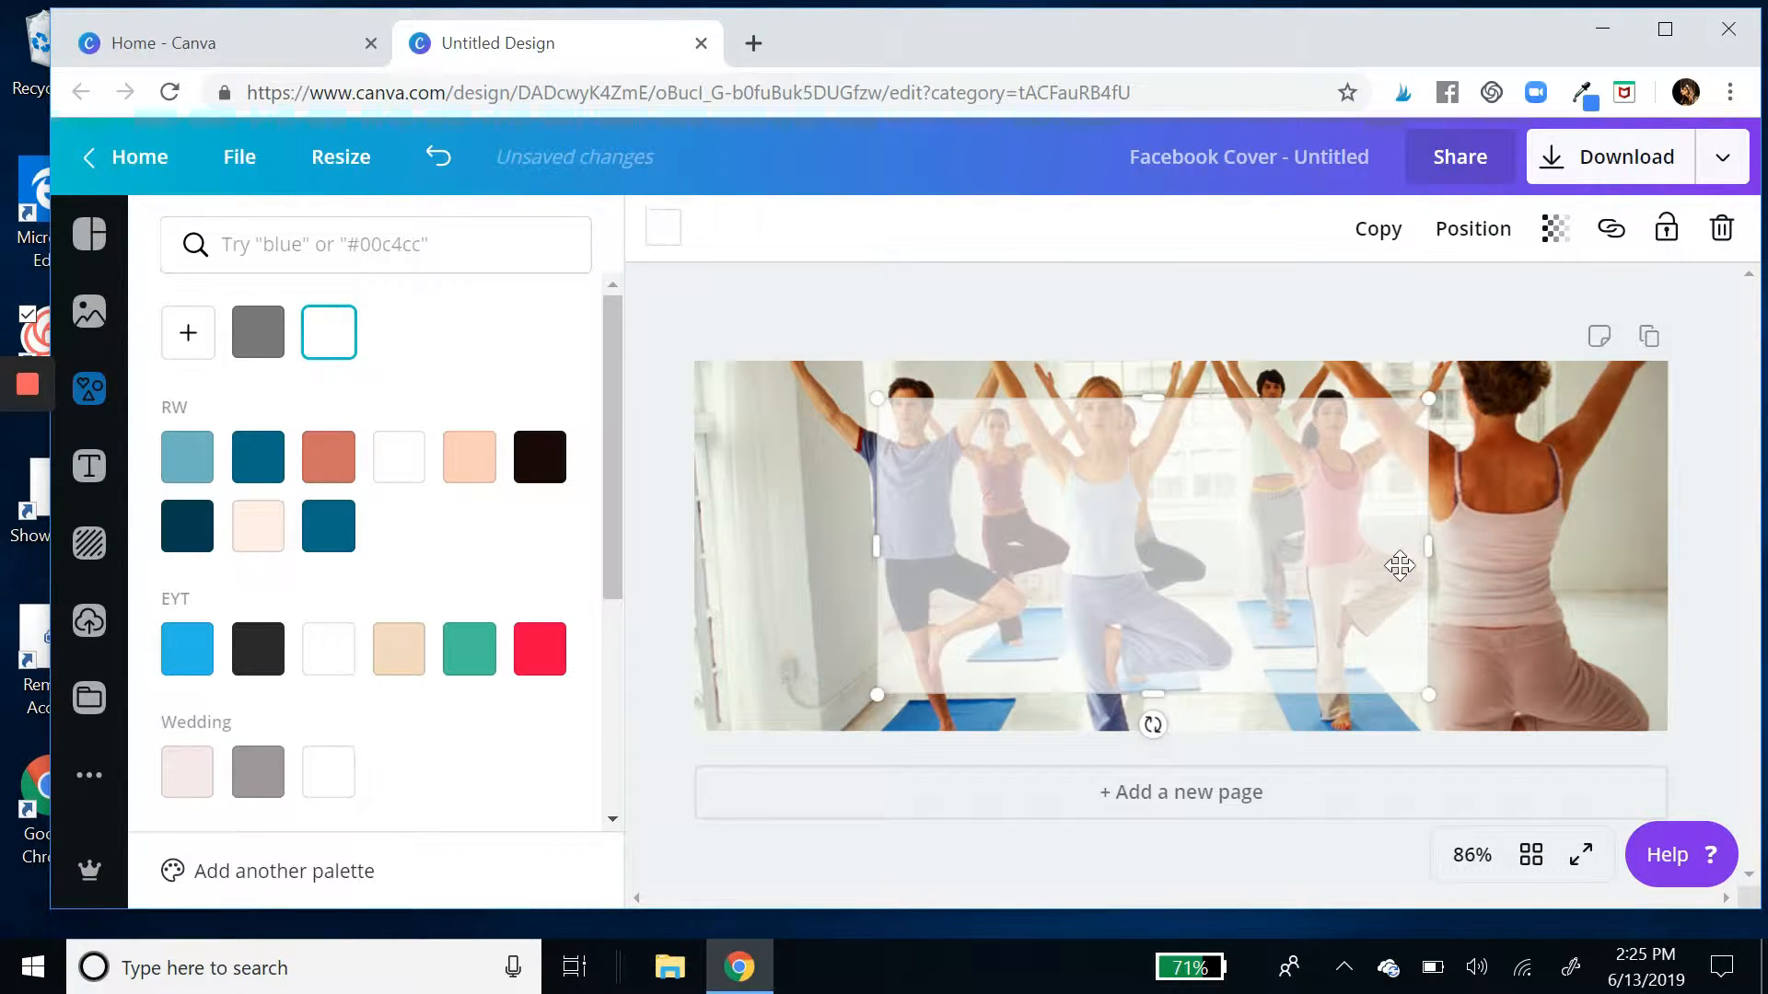
pyautogui.moveTo(1423, 556); pyautogui.dragTo(1464, 553)
pyautogui.moveTo(1268, 551); pyautogui.dragTo(1292, 538)
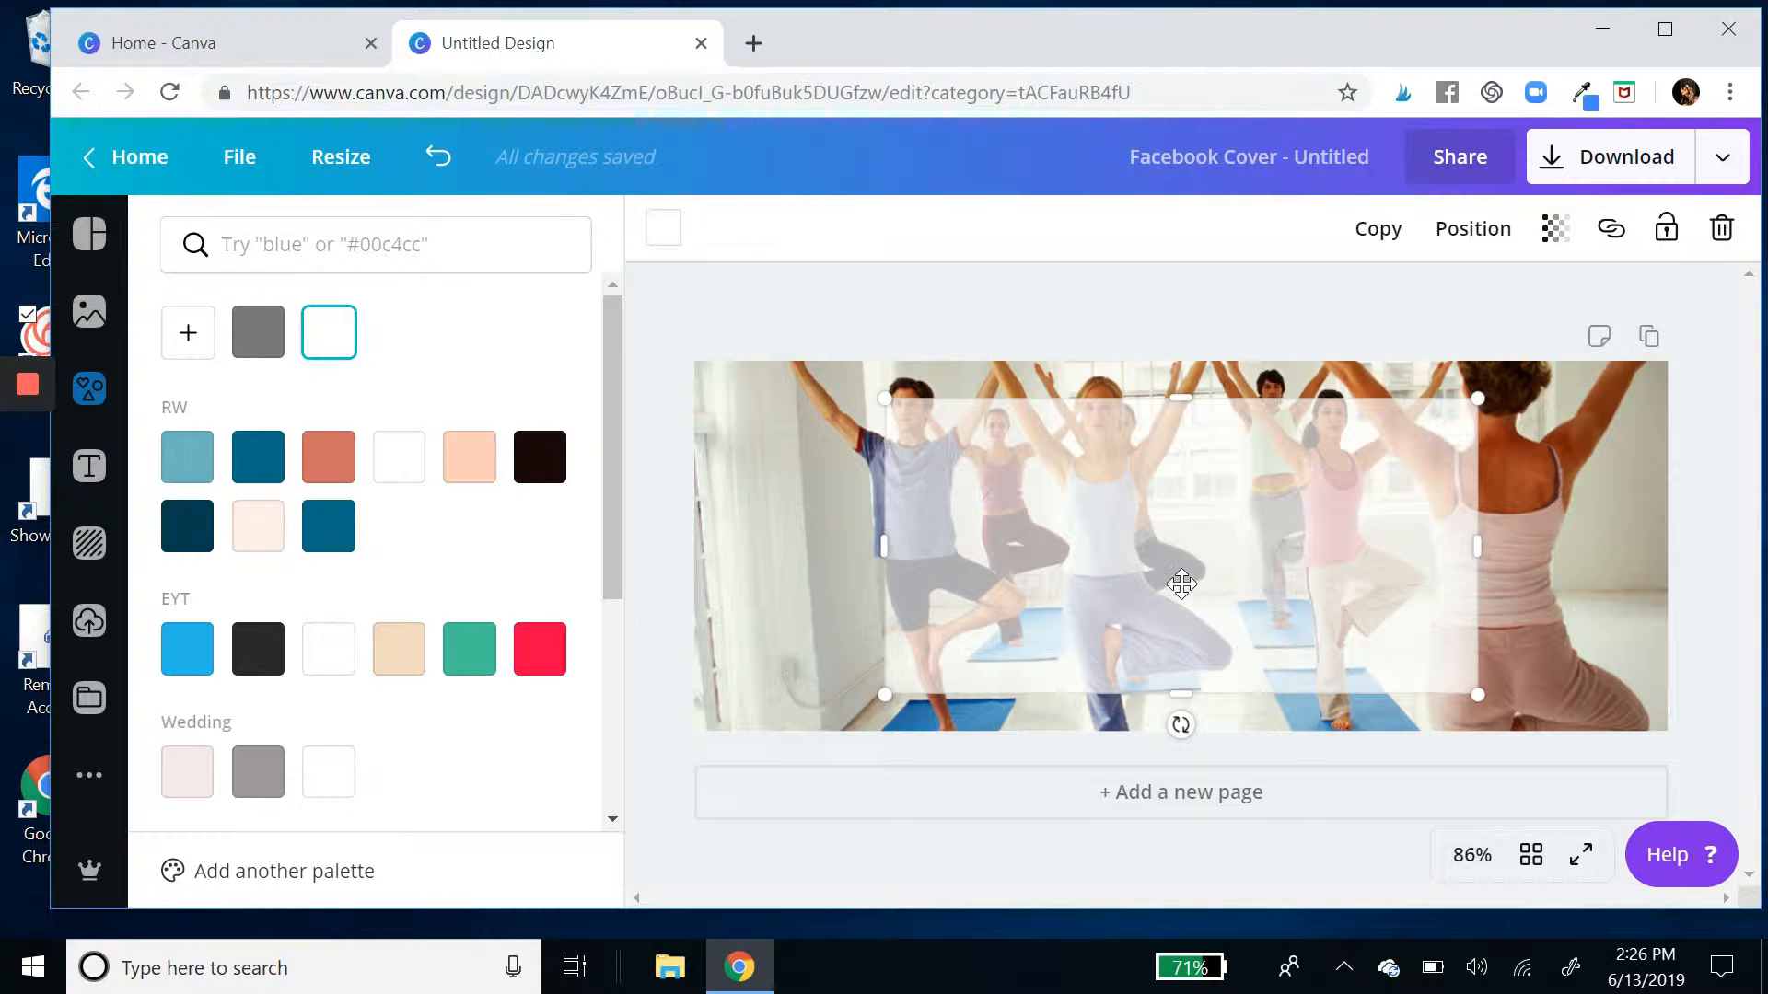
# Add a subheading reading "Yoga with" plus the instructor's first name and enlarge it to font size 43.1 across the white rectangle.
pyautogui.click(91, 467)
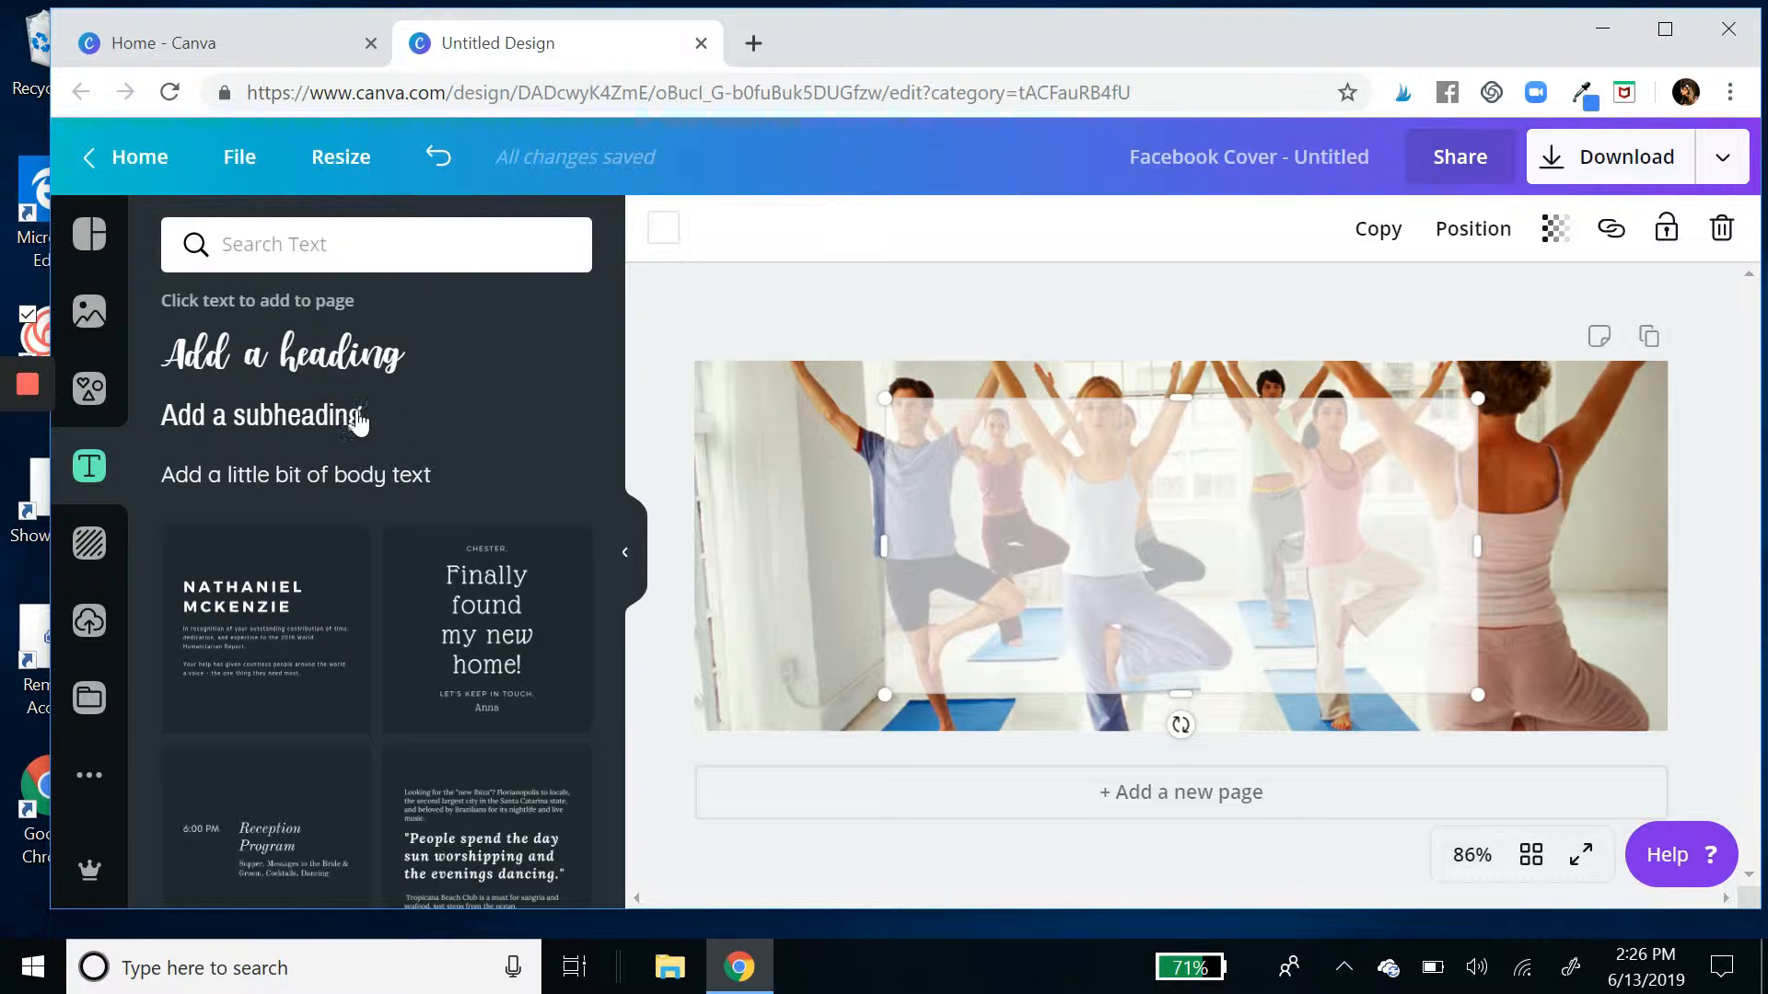
pyautogui.scroll(-3, 414, 553)
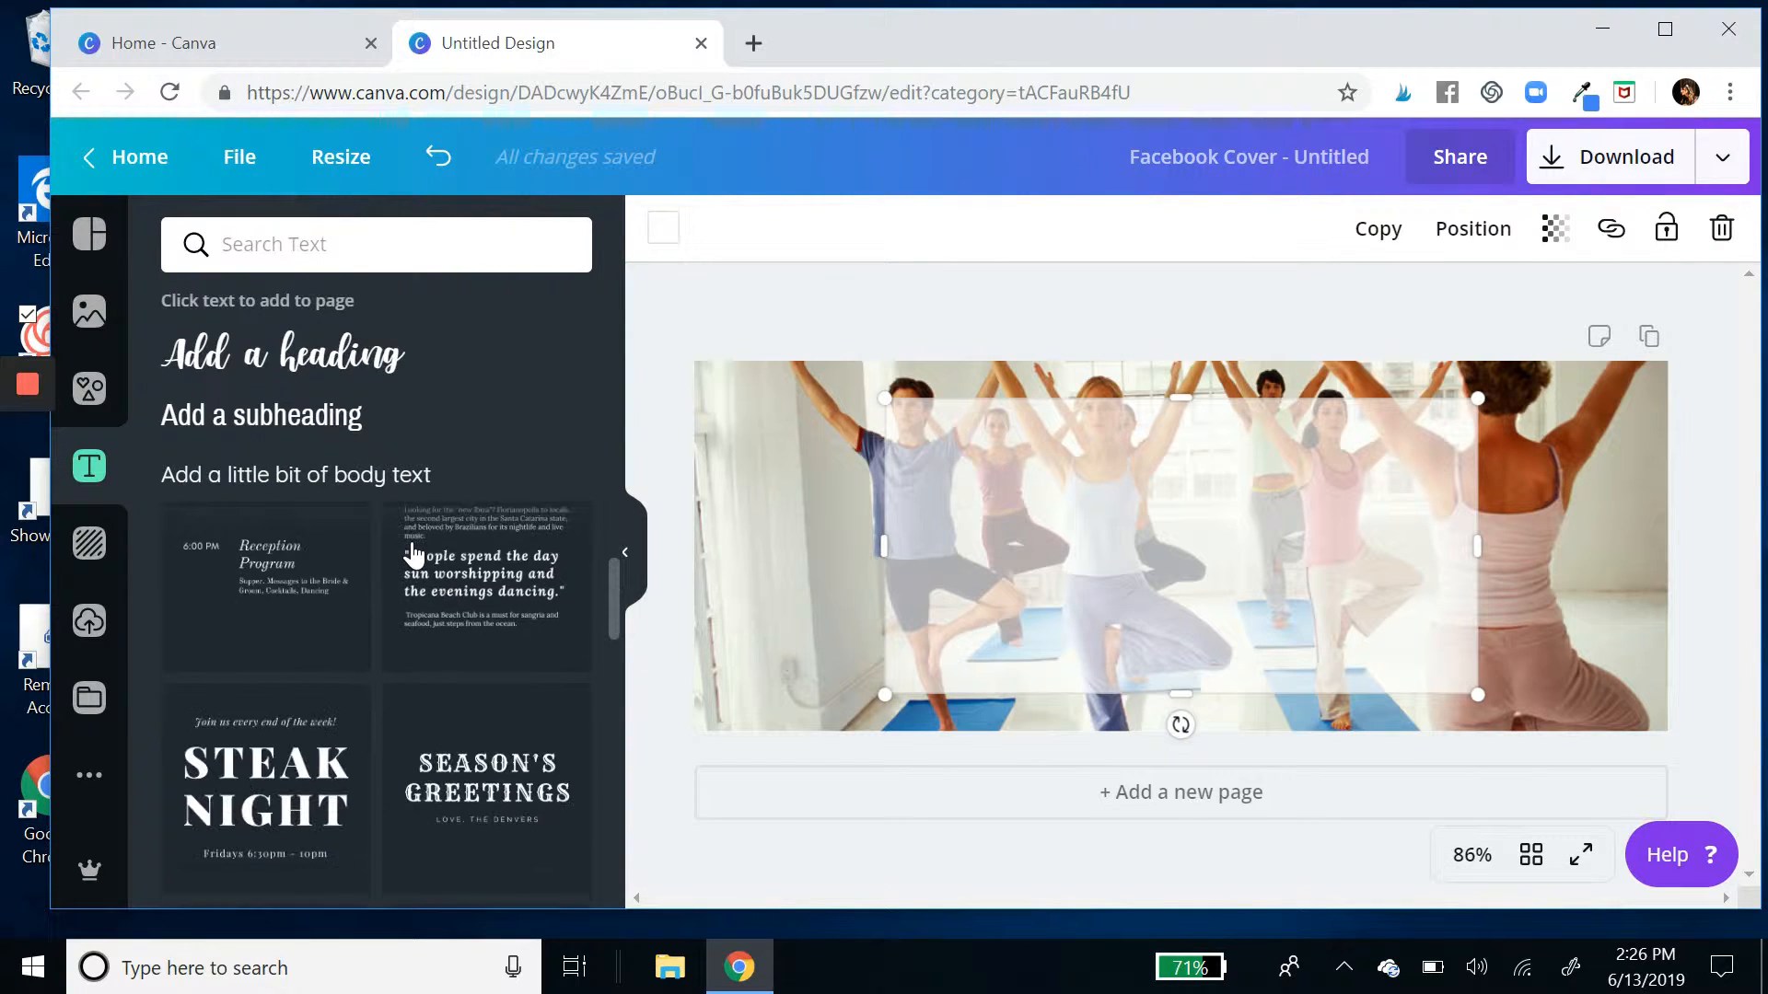
pyautogui.scroll(3, 414, 552)
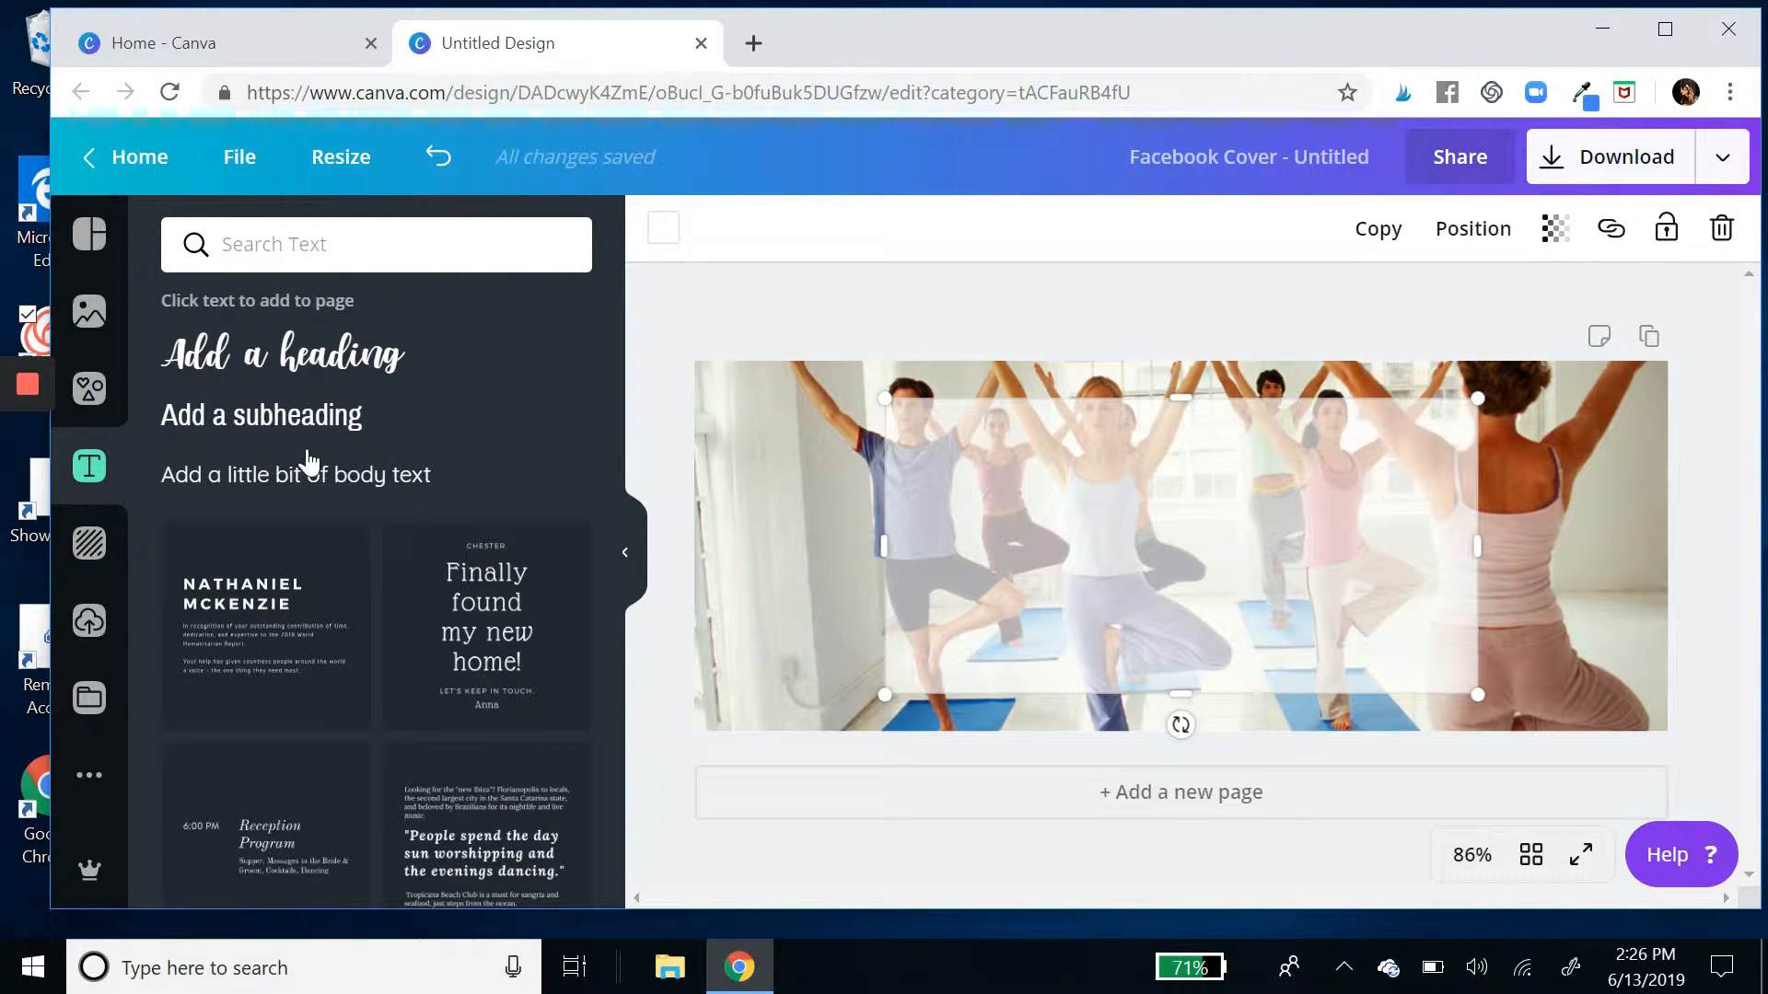
pyautogui.click(276, 416)
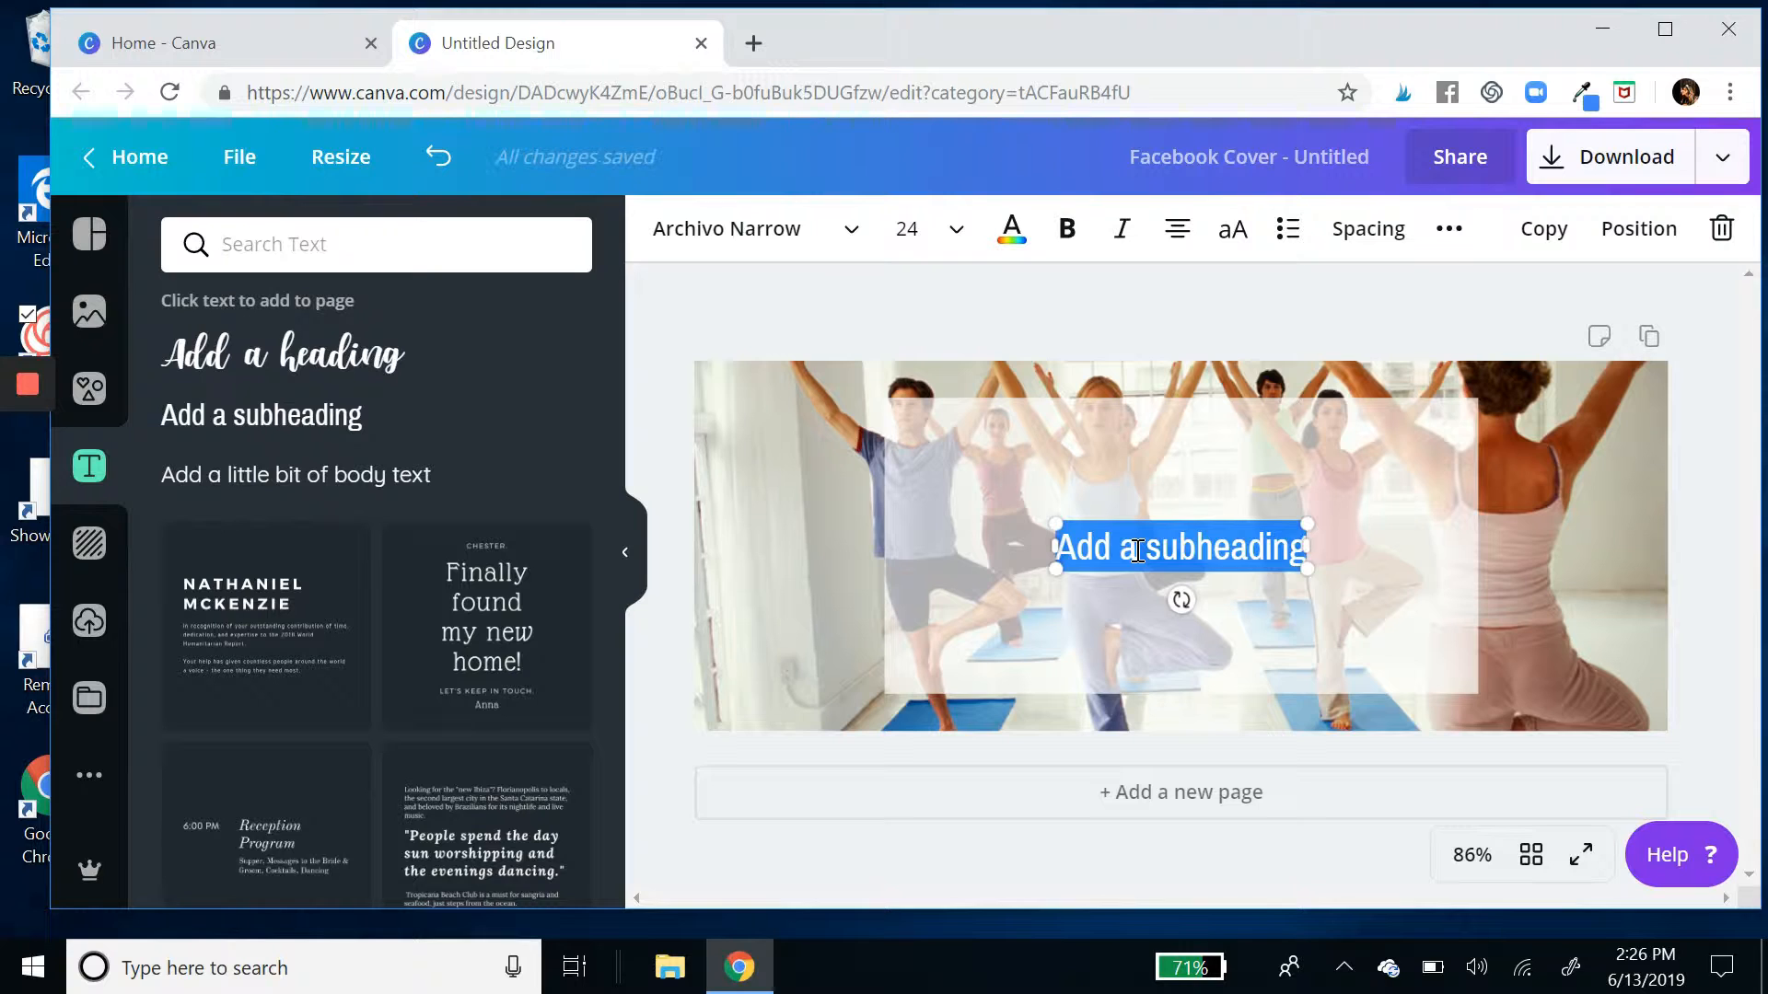
pyautogui.write('Yoga with')
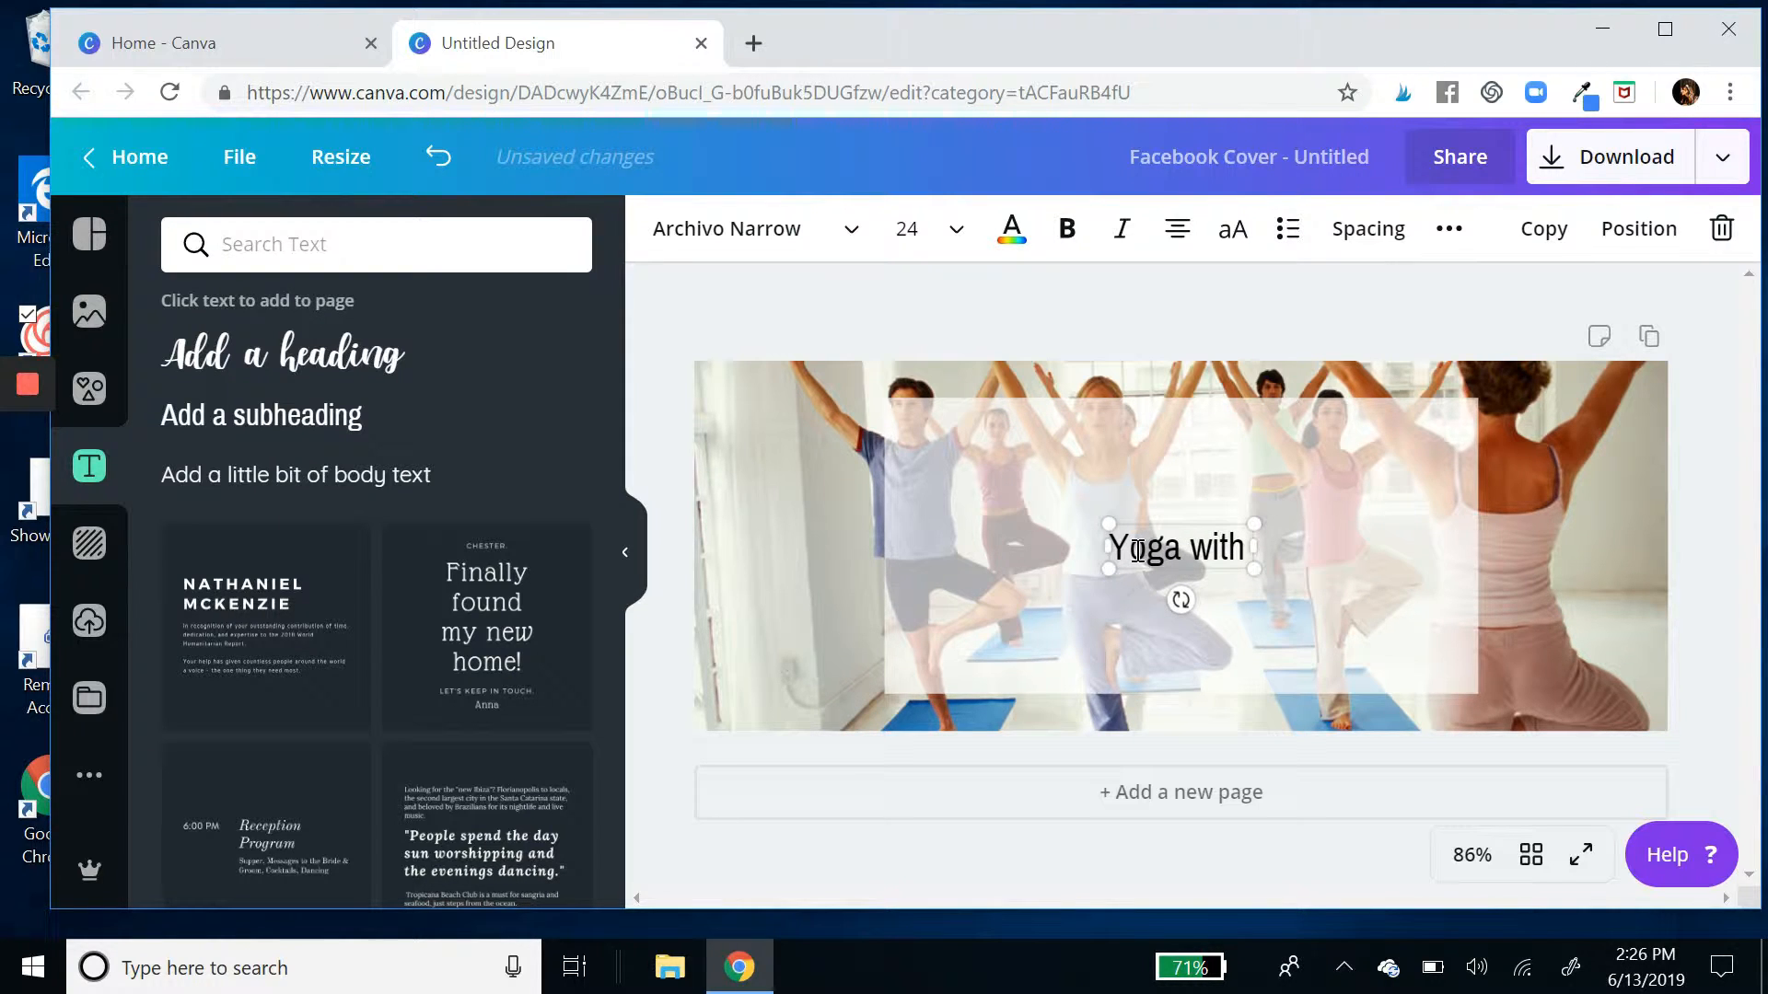
pyautogui.write(' Vane')
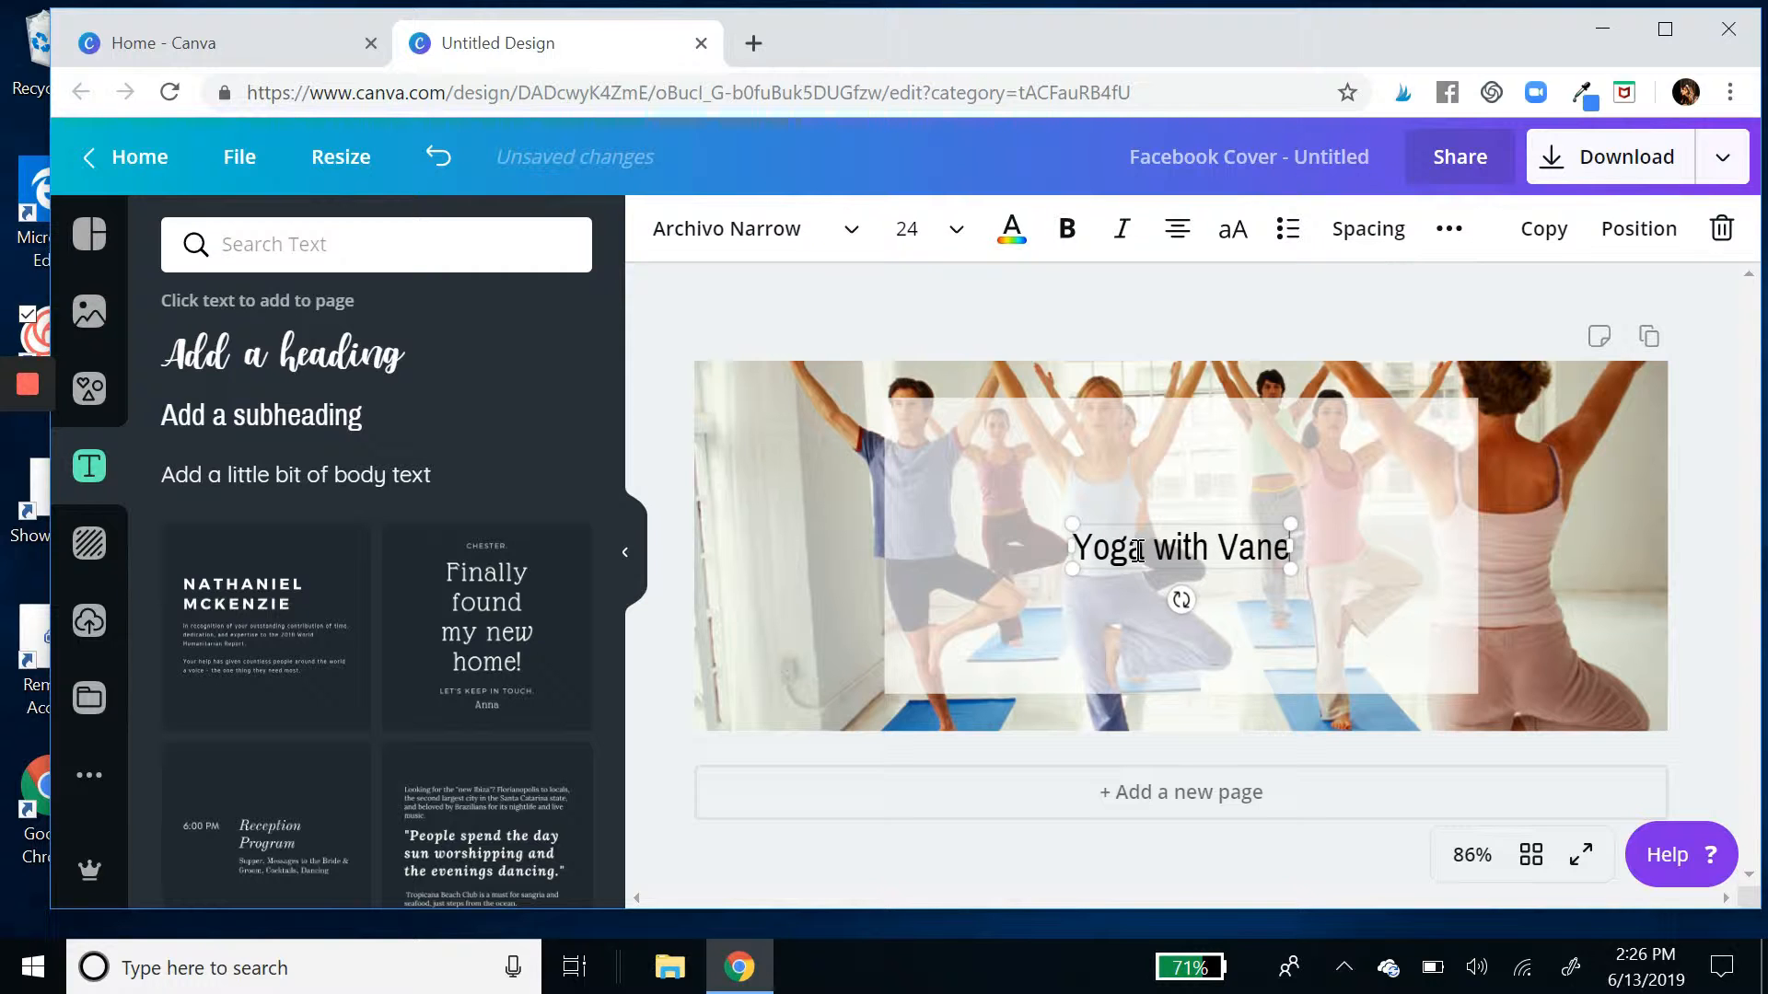
pyautogui.write('ssa')
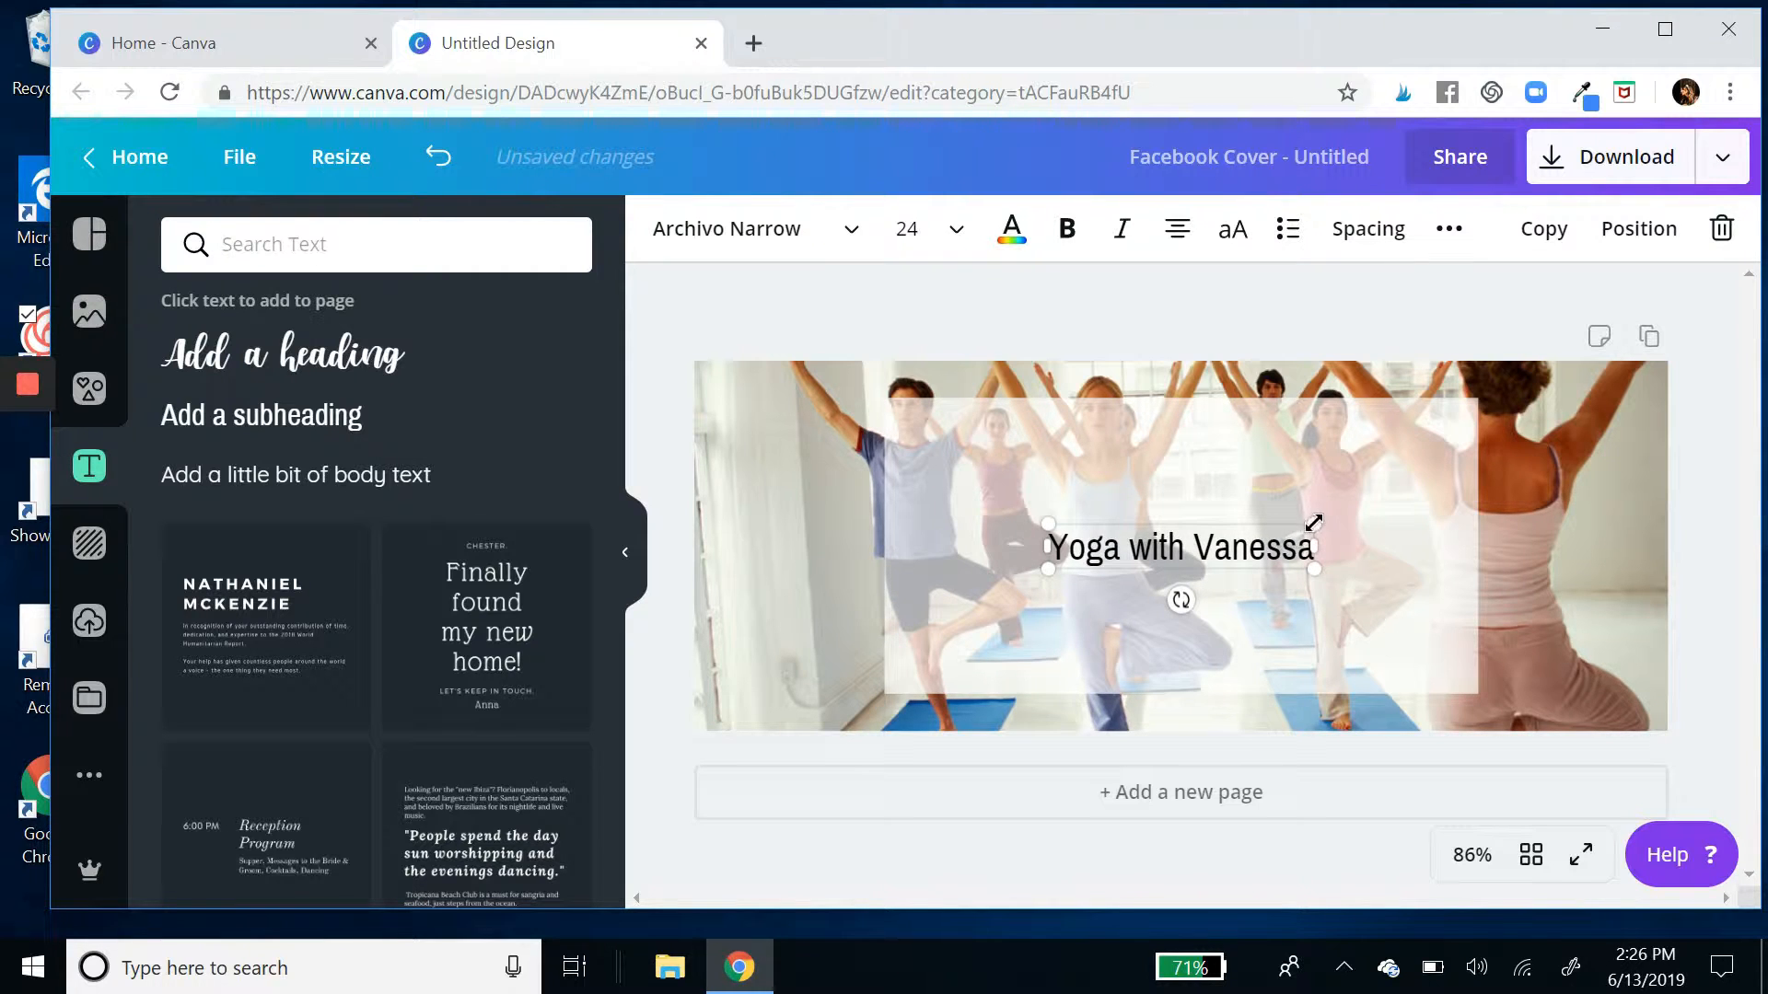
pyautogui.moveTo(1314, 522); pyautogui.dragTo(1425, 504)
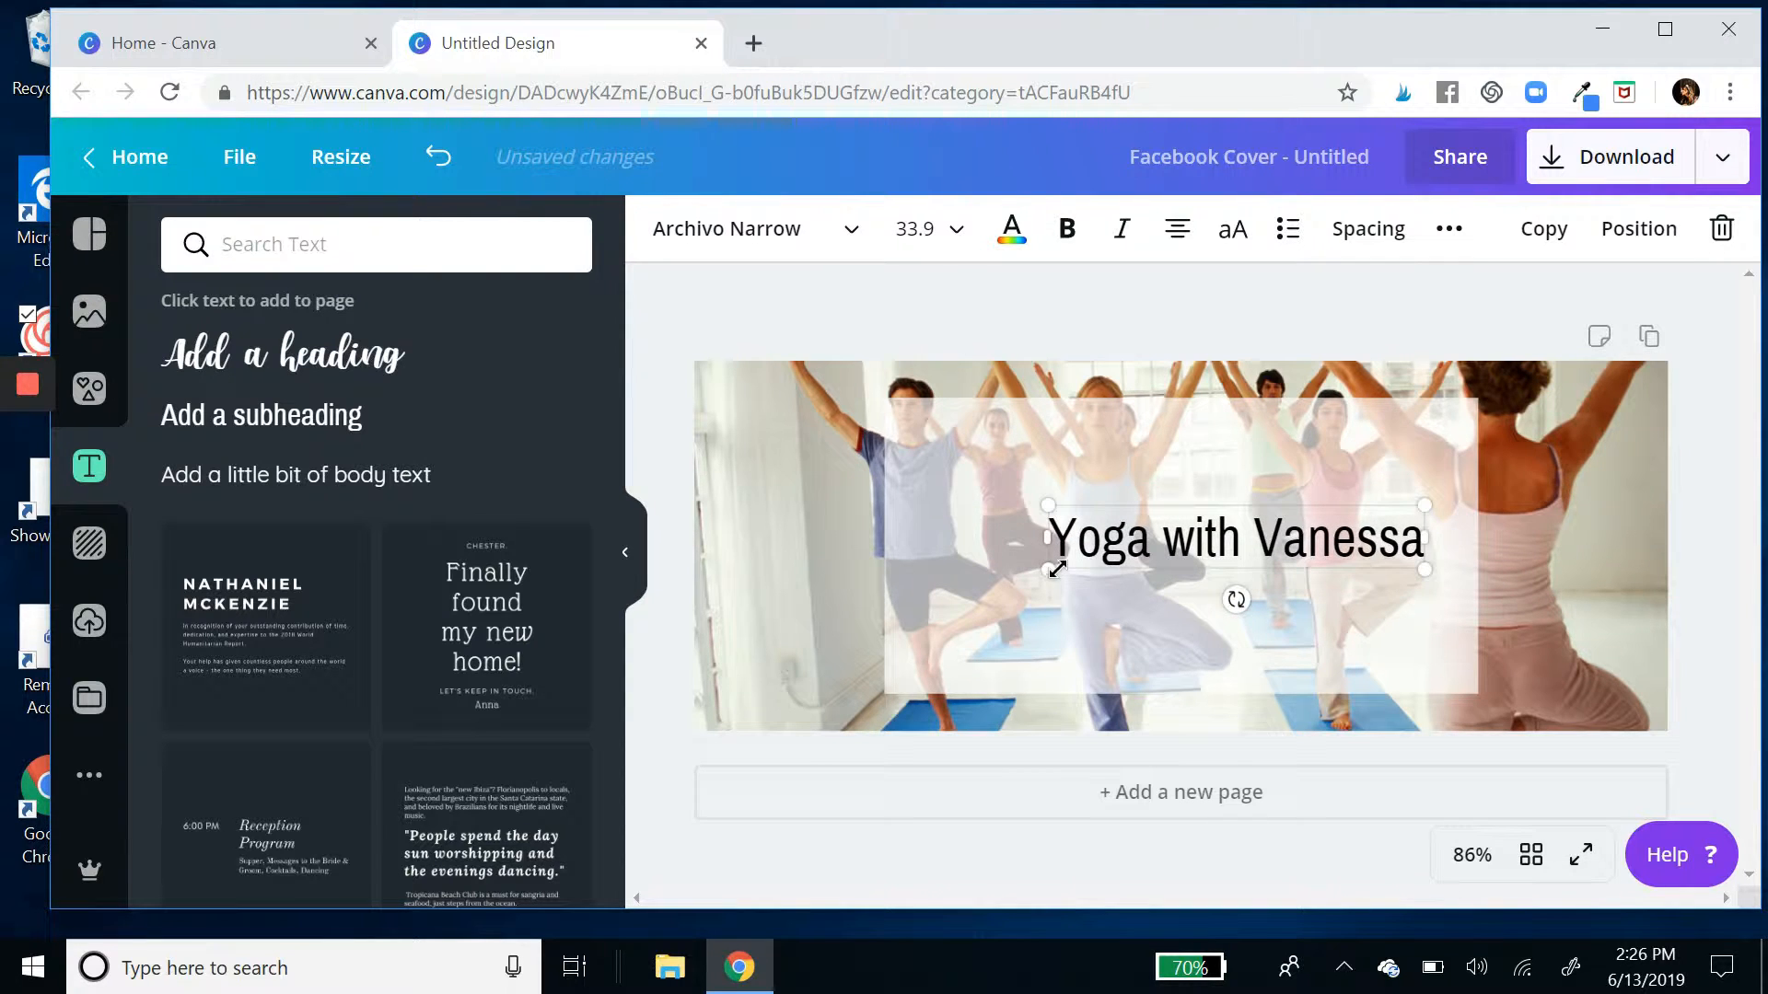
pyautogui.moveTo(1057, 571); pyautogui.dragTo(947, 586)
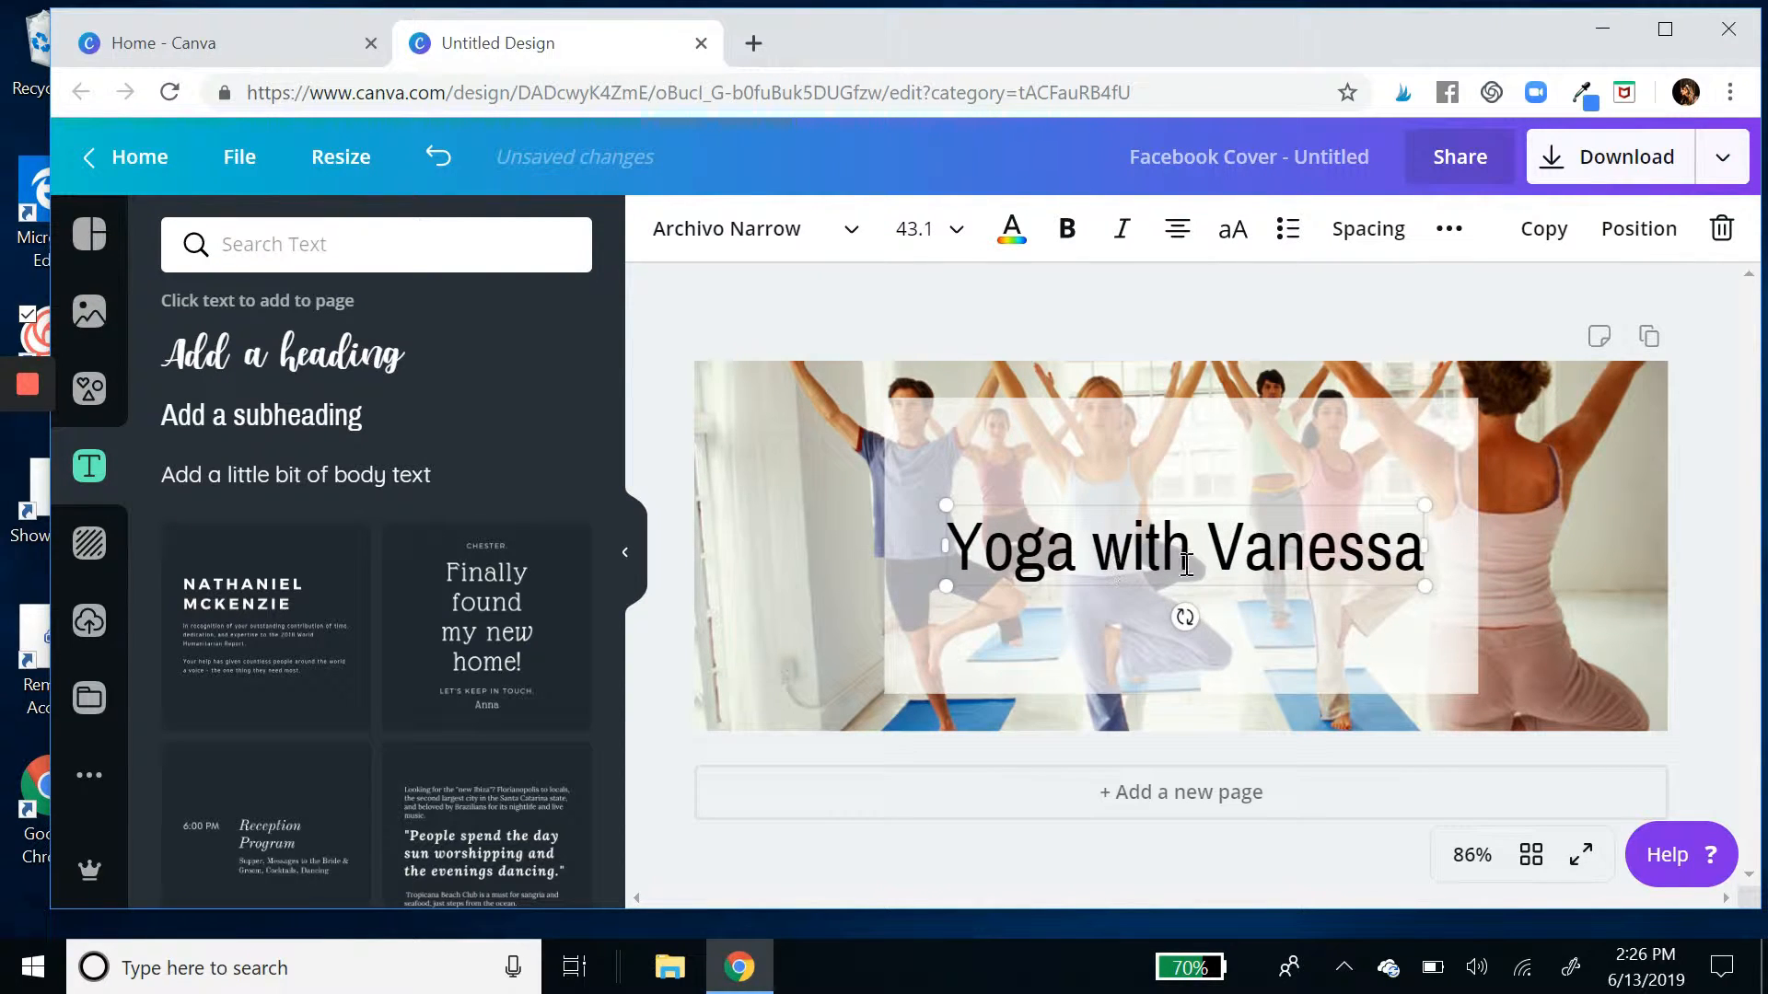
# Change the subheading's text color to the light blue from the default colors.
pyautogui.click(1057, 543)
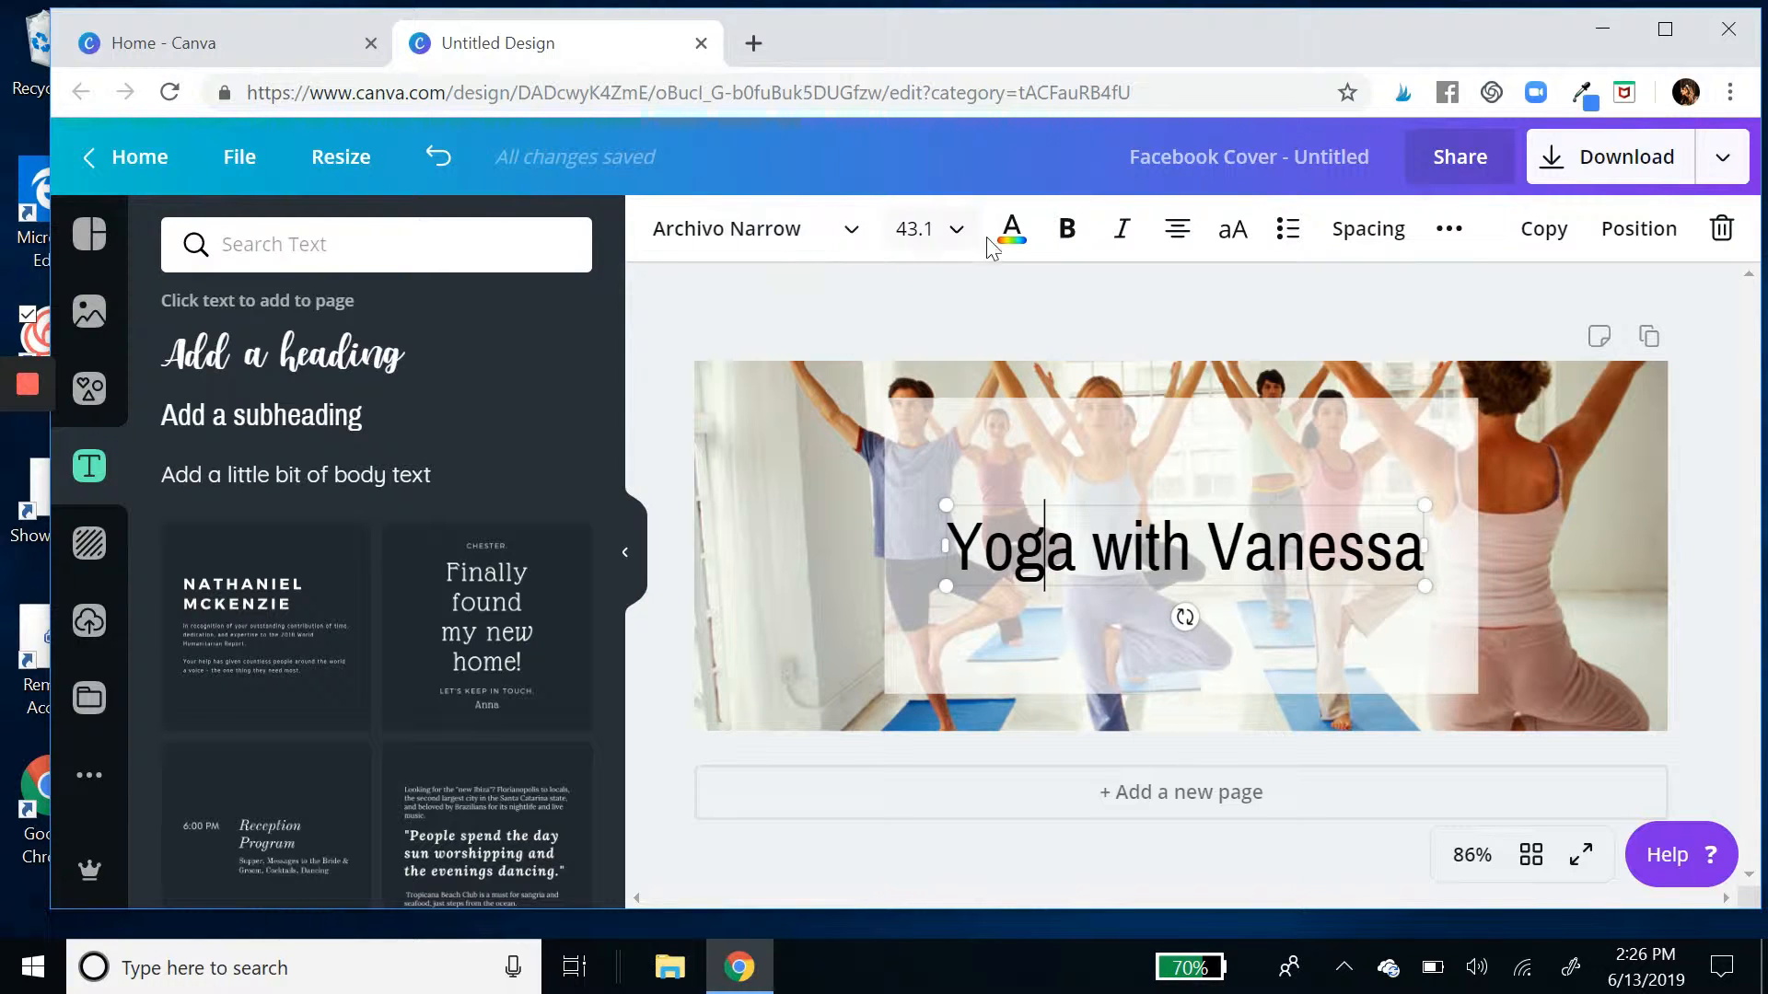
pyautogui.click(1028, 241)
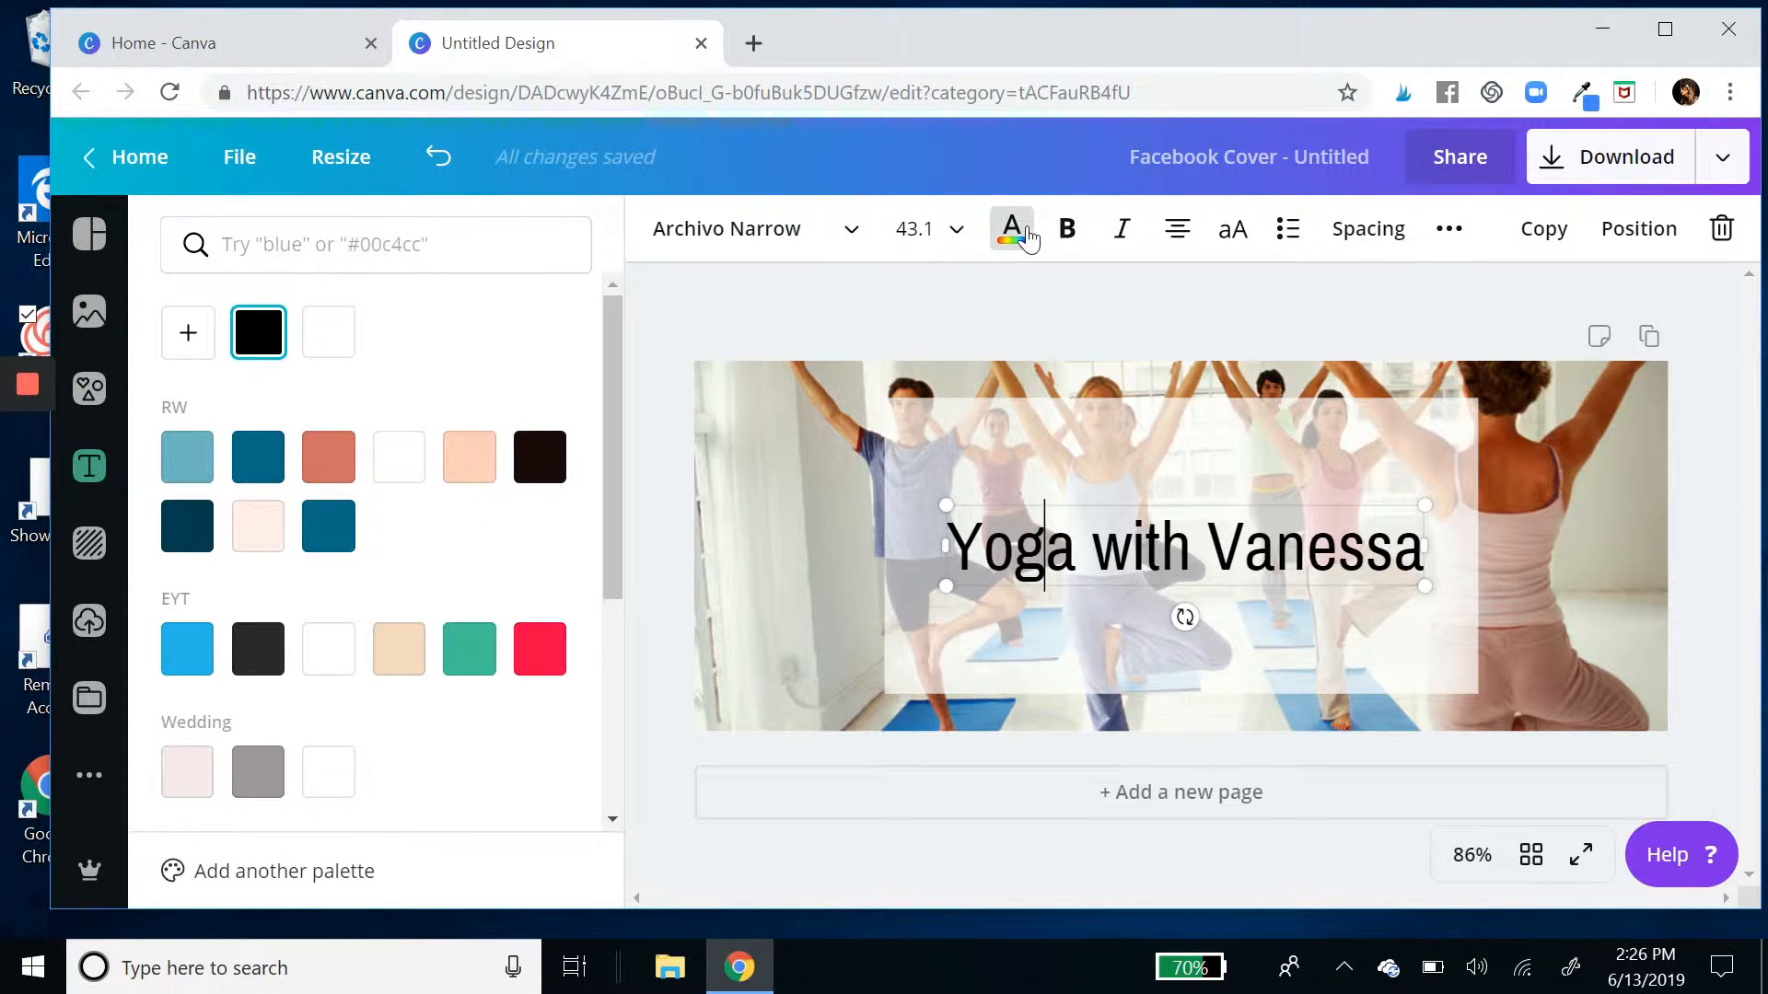
pyautogui.click(474, 655)
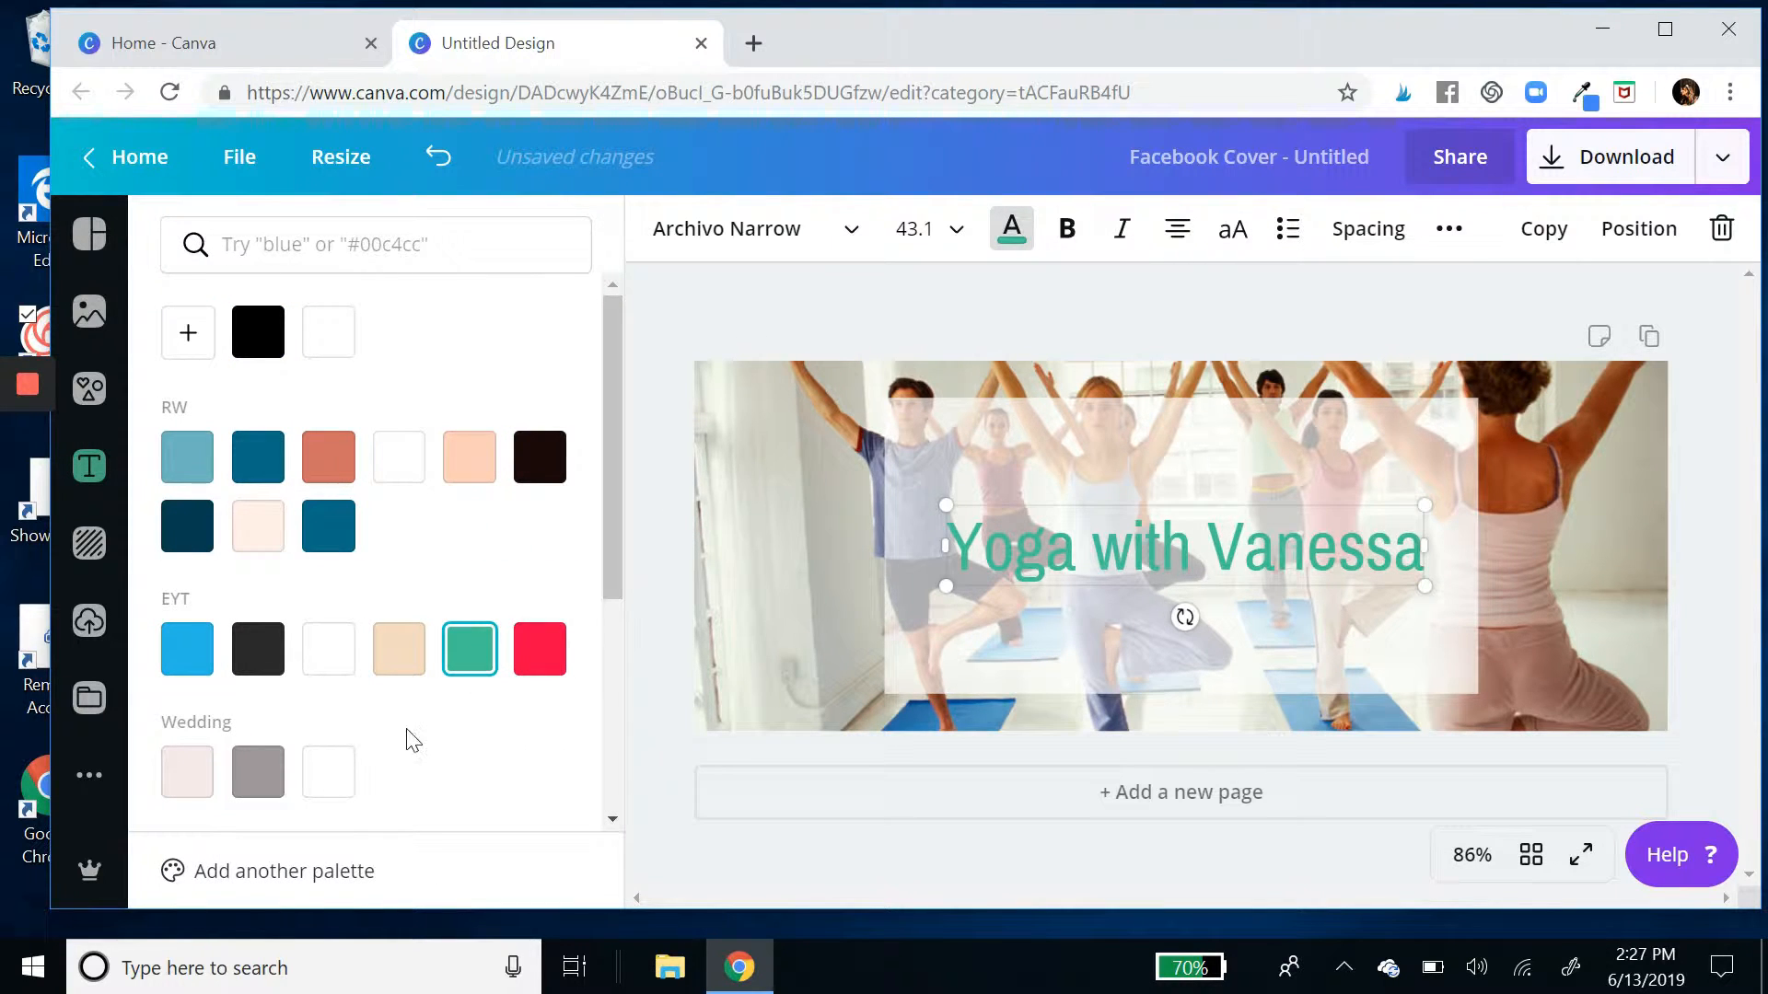
pyautogui.scroll(-4, 408, 741)
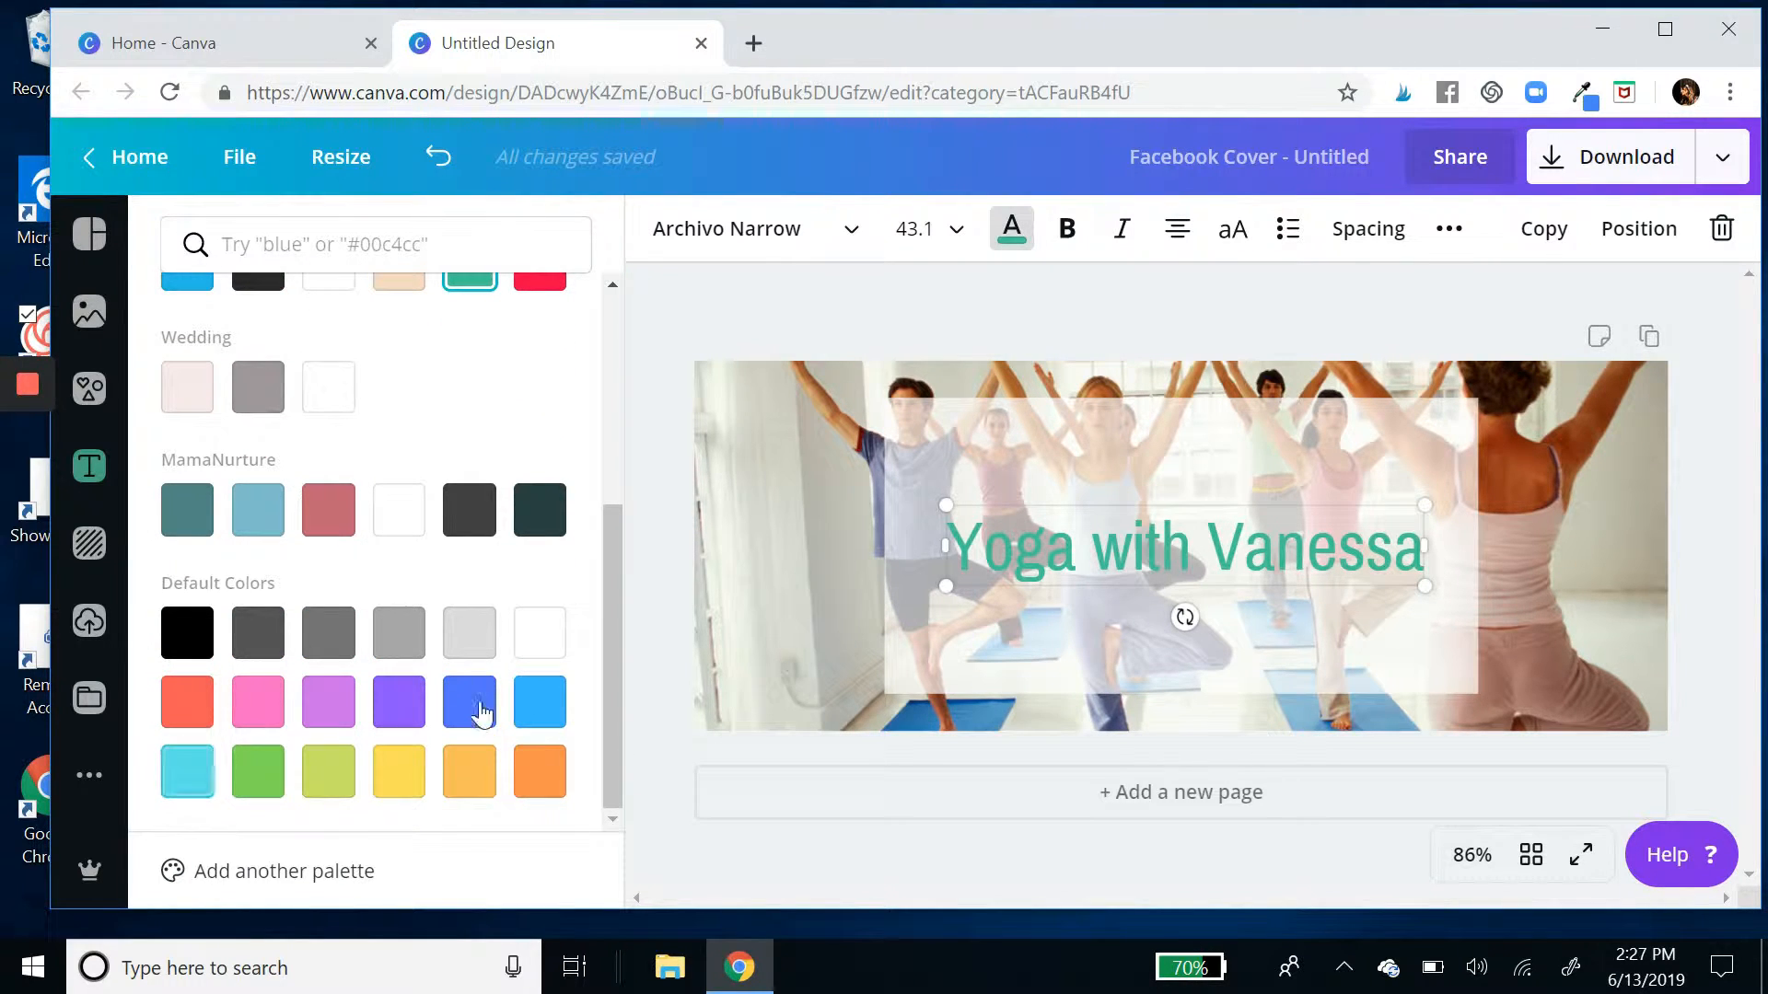
pyautogui.click(526, 715)
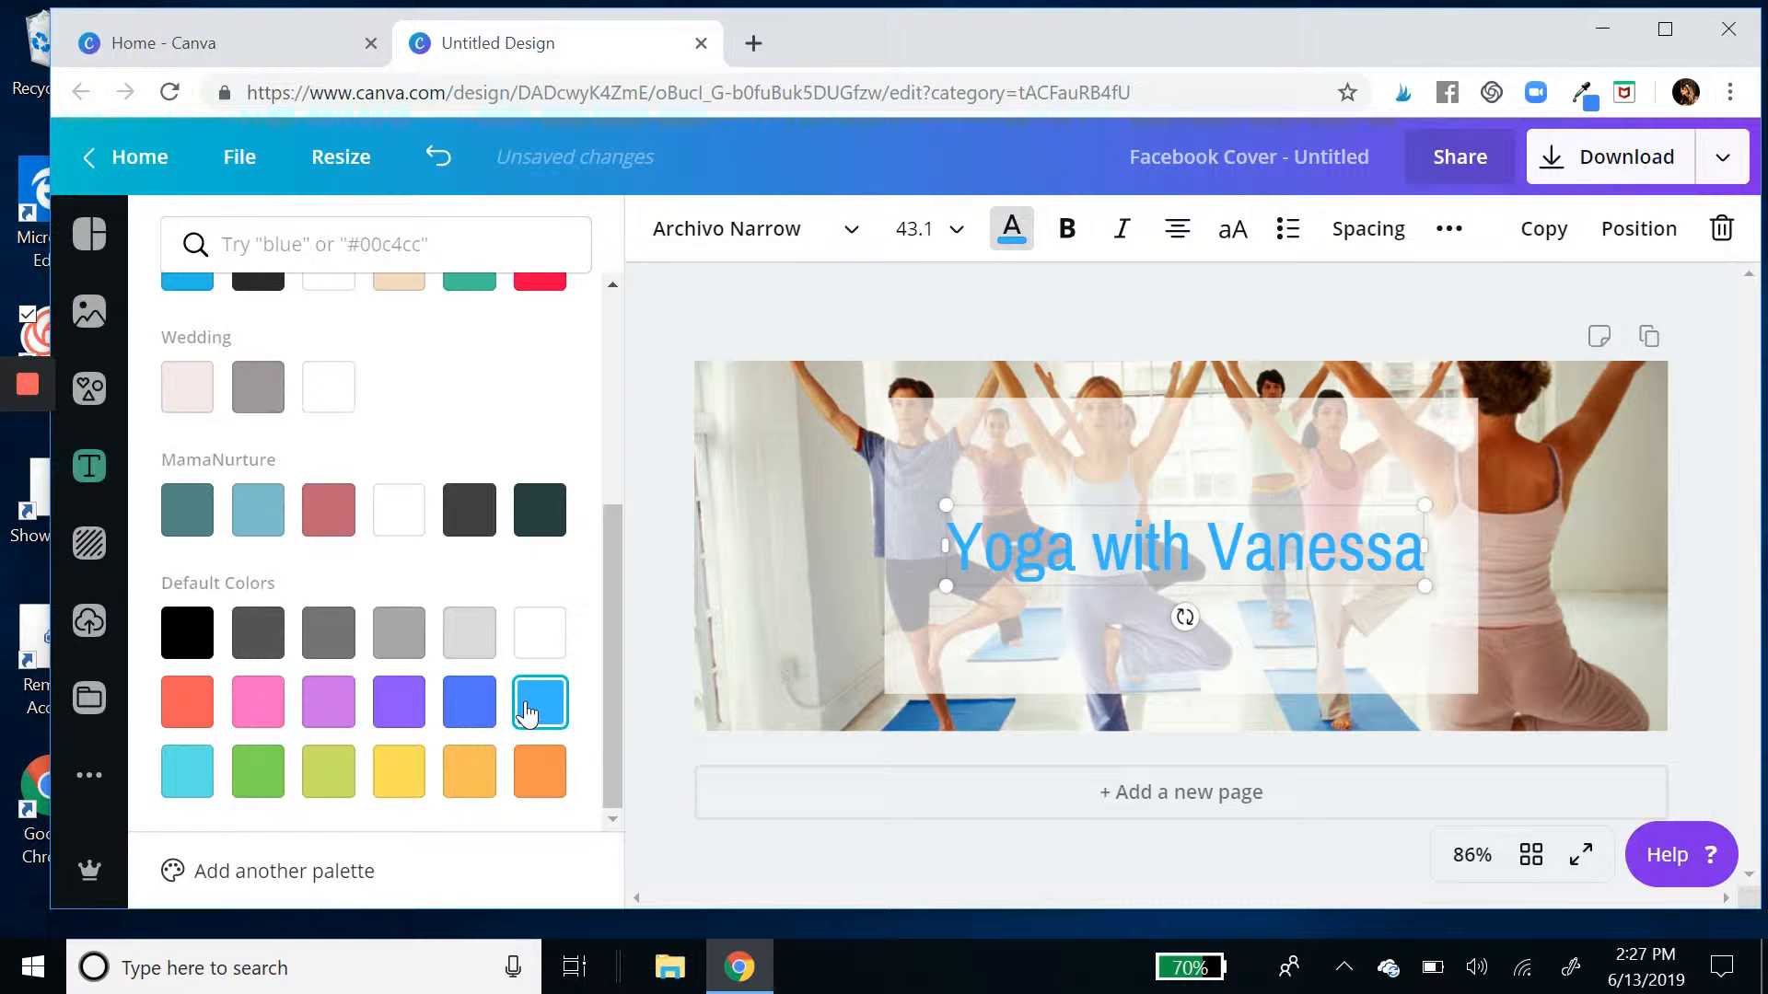
# Raise the white rectangle's transparency value to 81.
pyautogui.click(1196, 460)
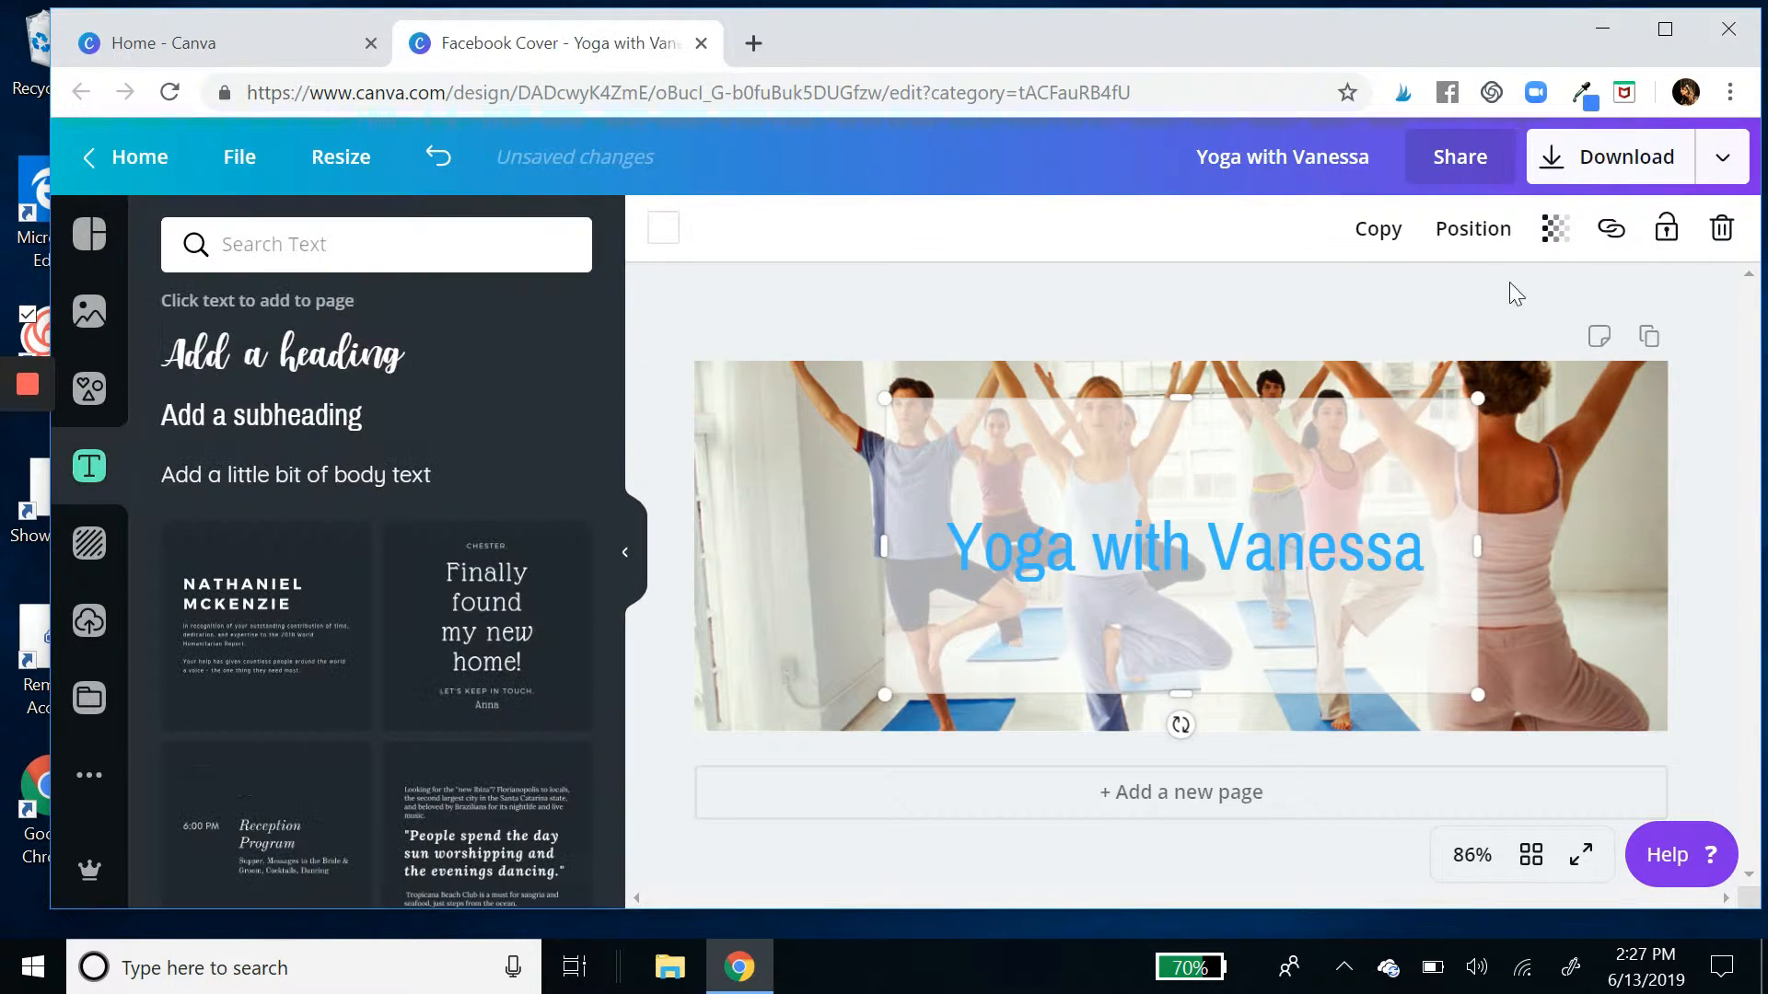
pyautogui.click(1555, 229)
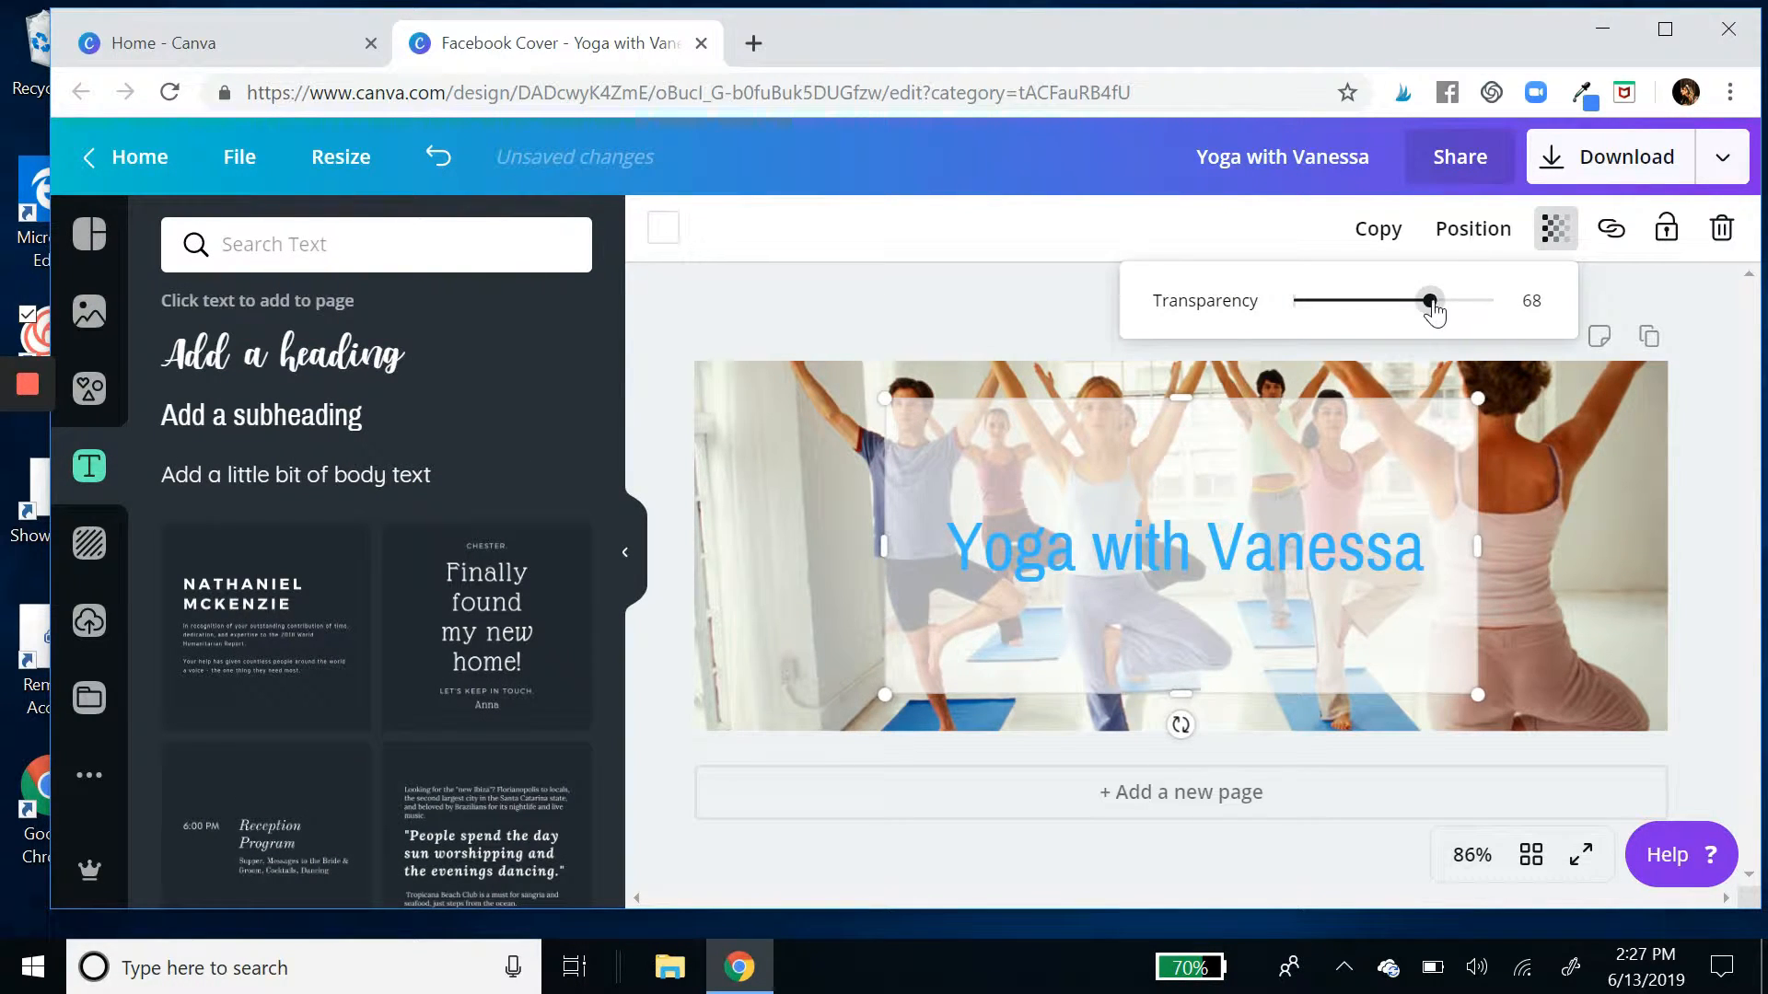
pyautogui.moveTo(1430, 302); pyautogui.dragTo(1461, 314)
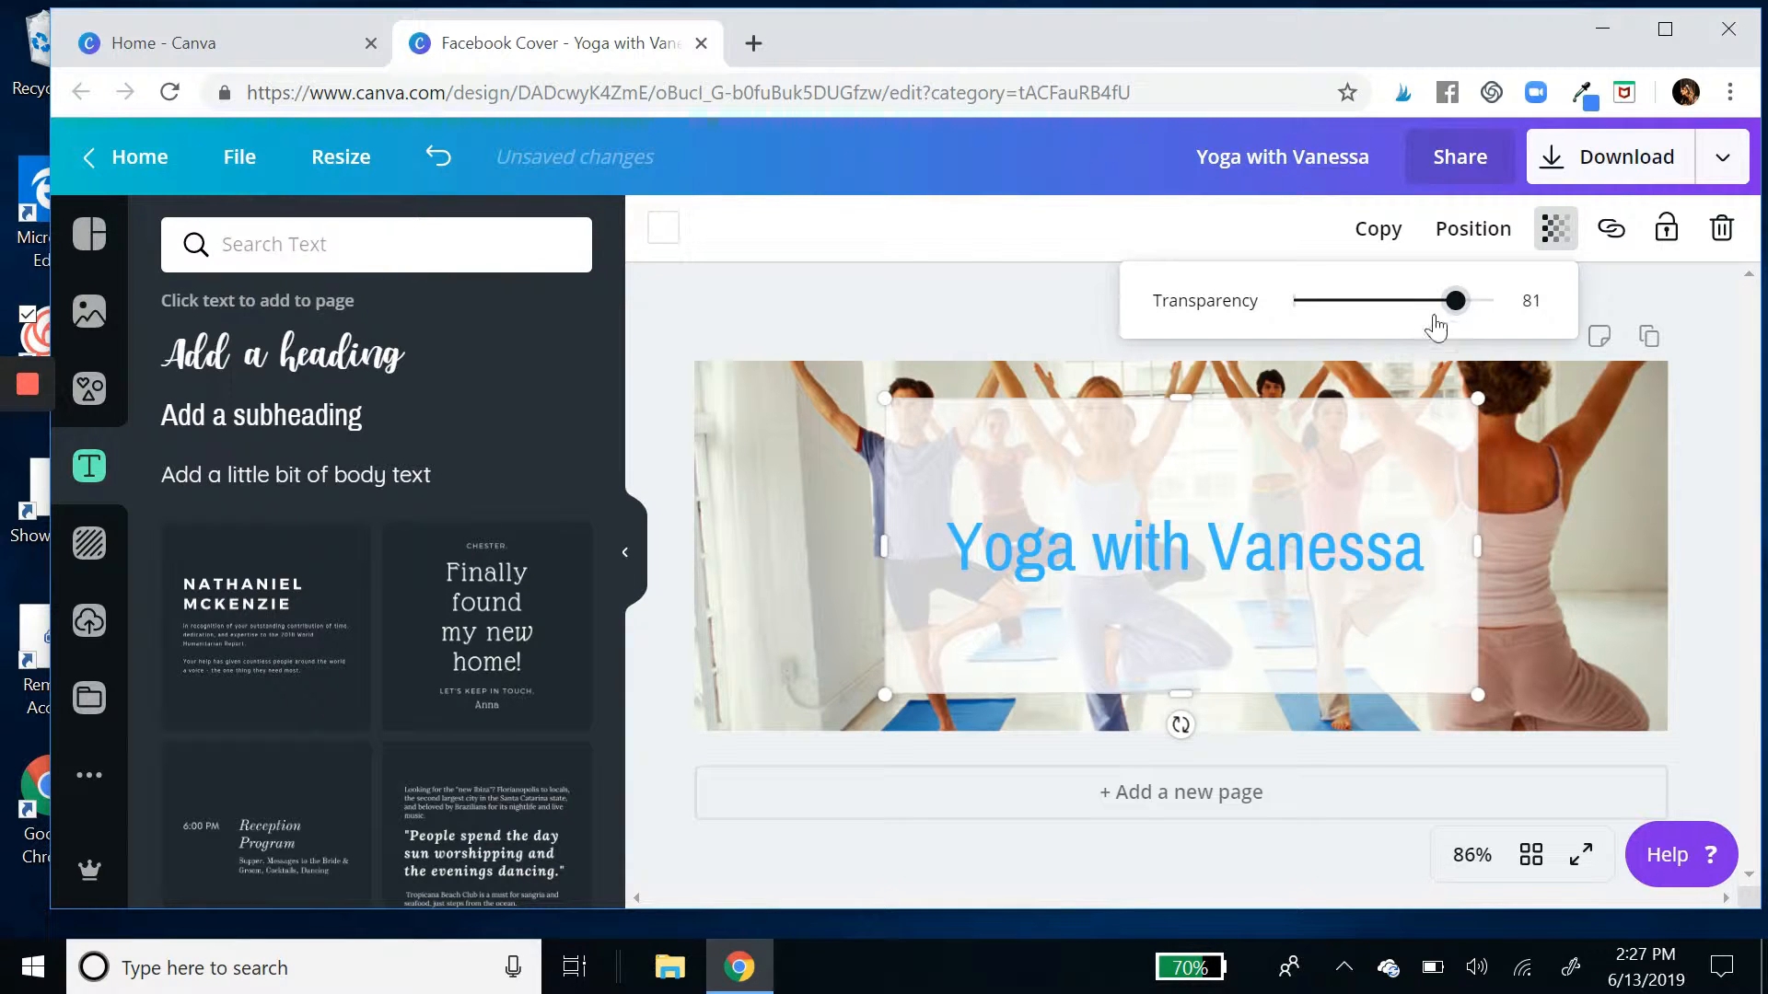
# Convert the blue title text to all capitals and check its fit against the white rectangle.
pyautogui.click(1258, 539)
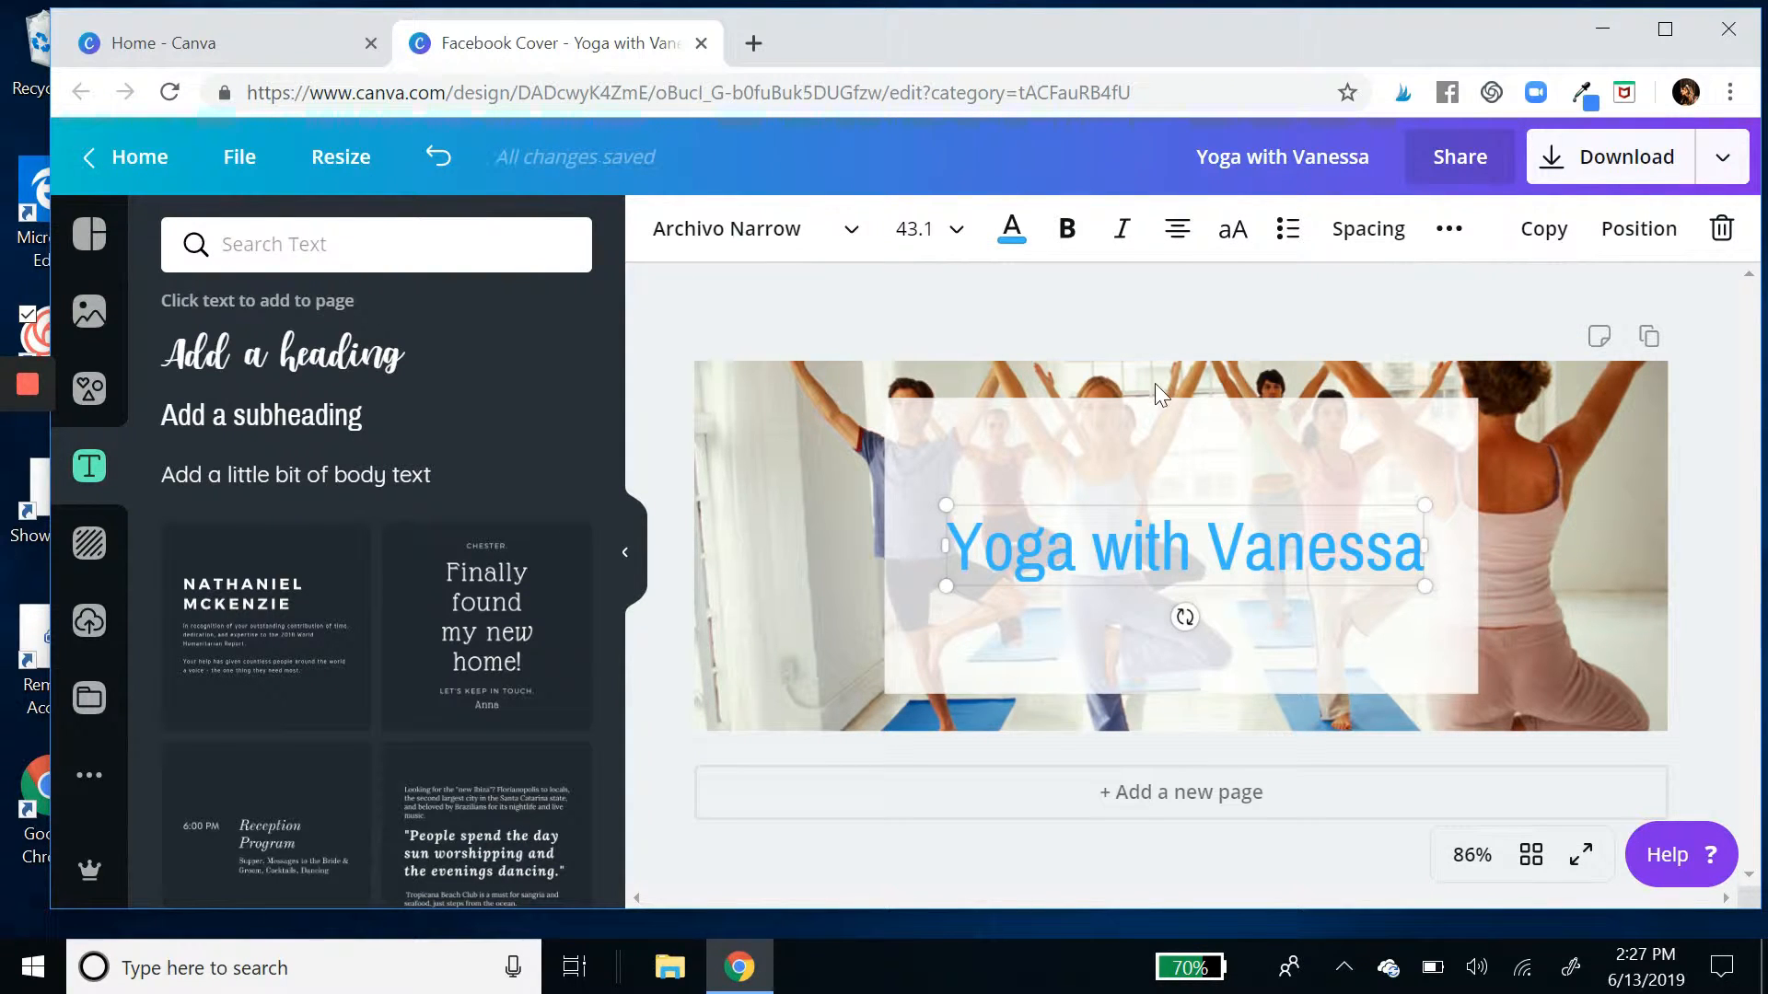
pyautogui.click(1231, 238)
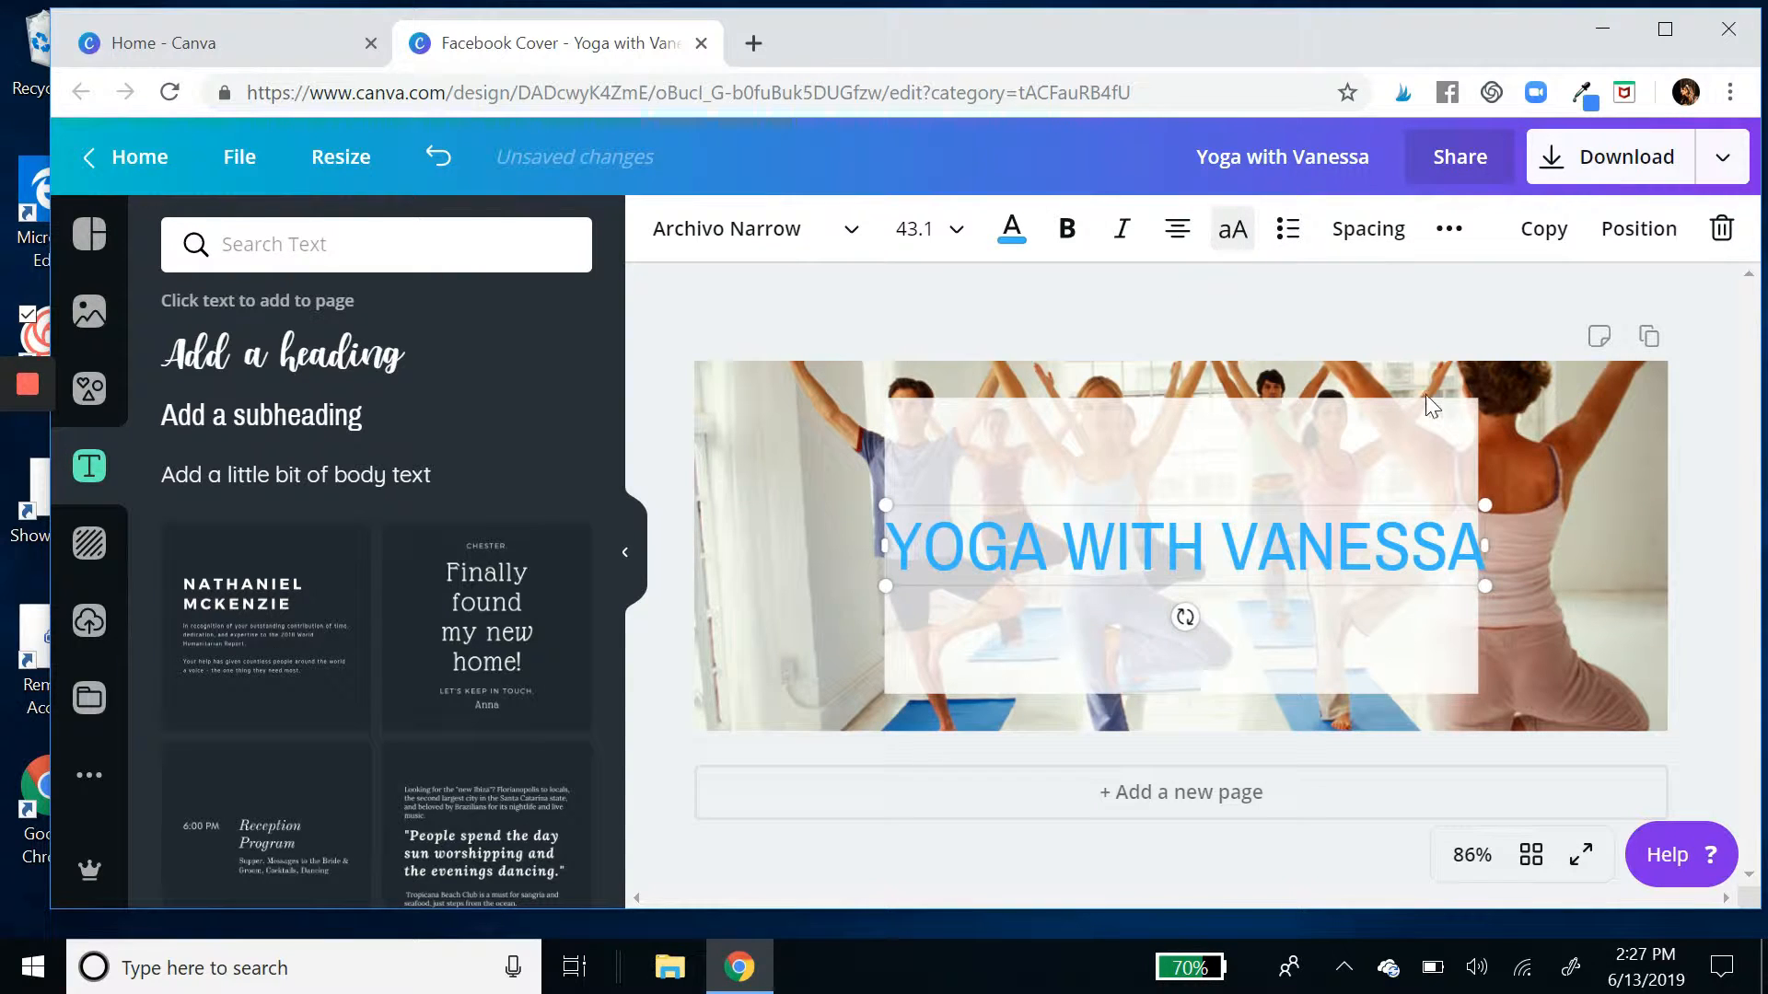
pyautogui.click(1421, 438)
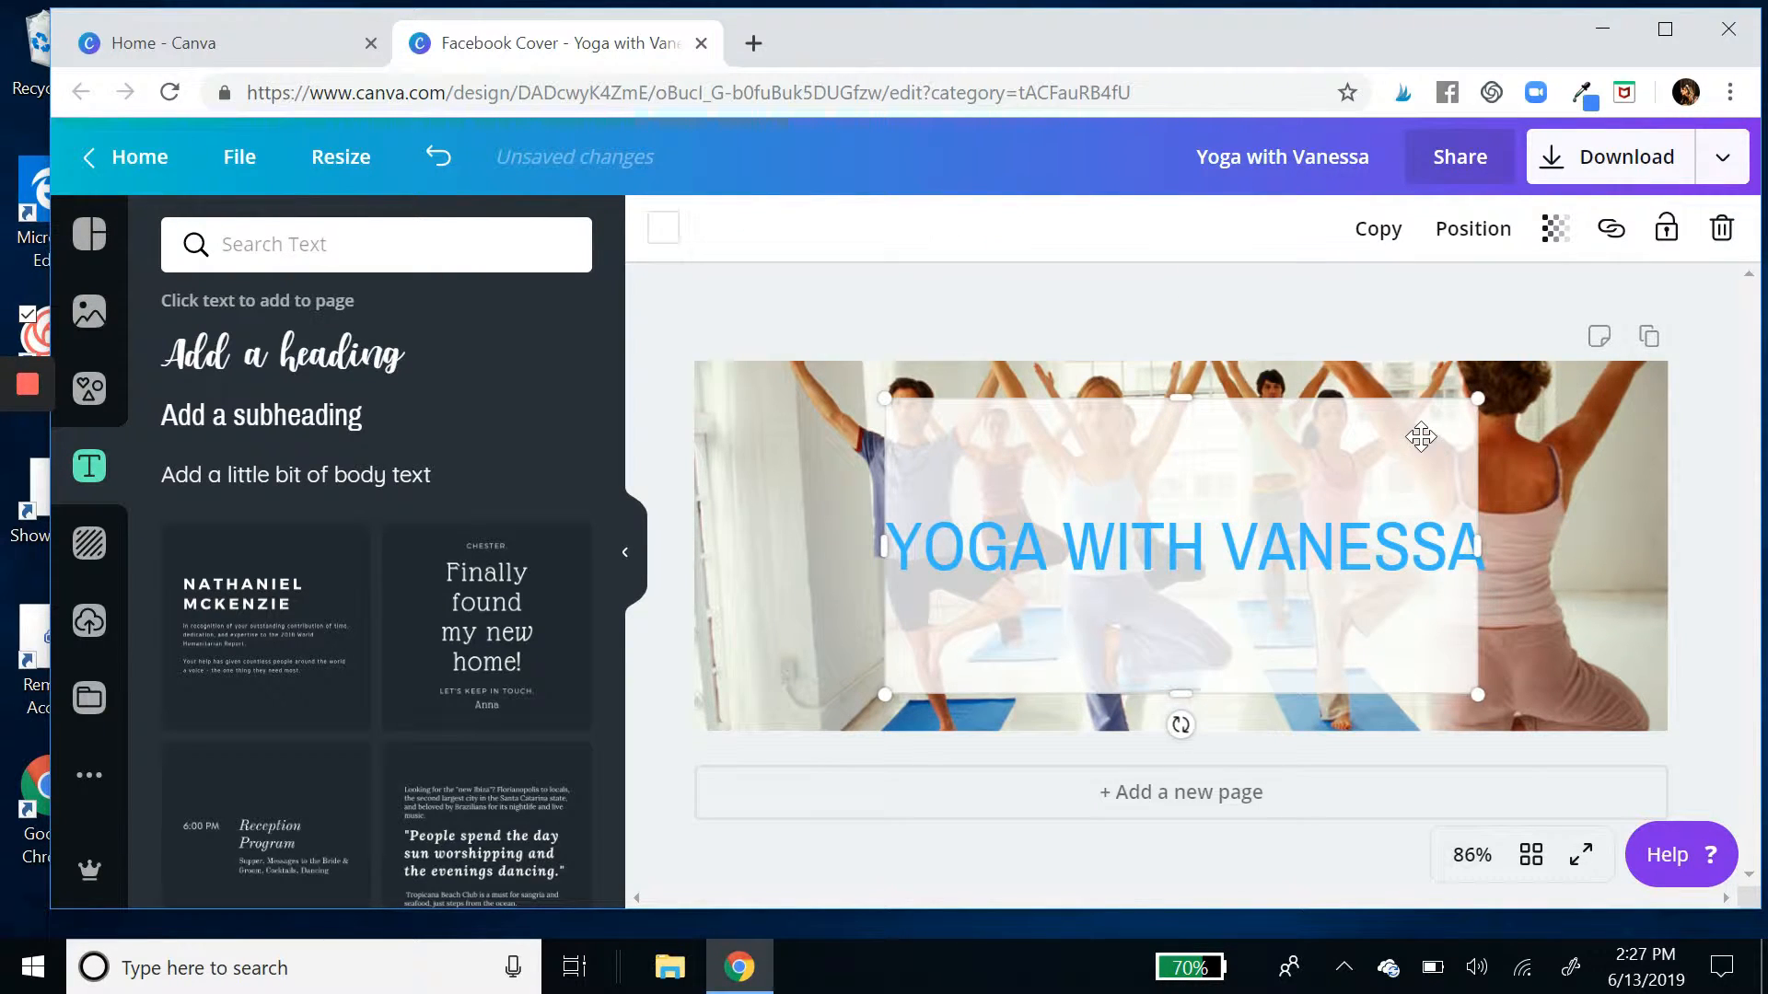
pyautogui.click(1333, 562)
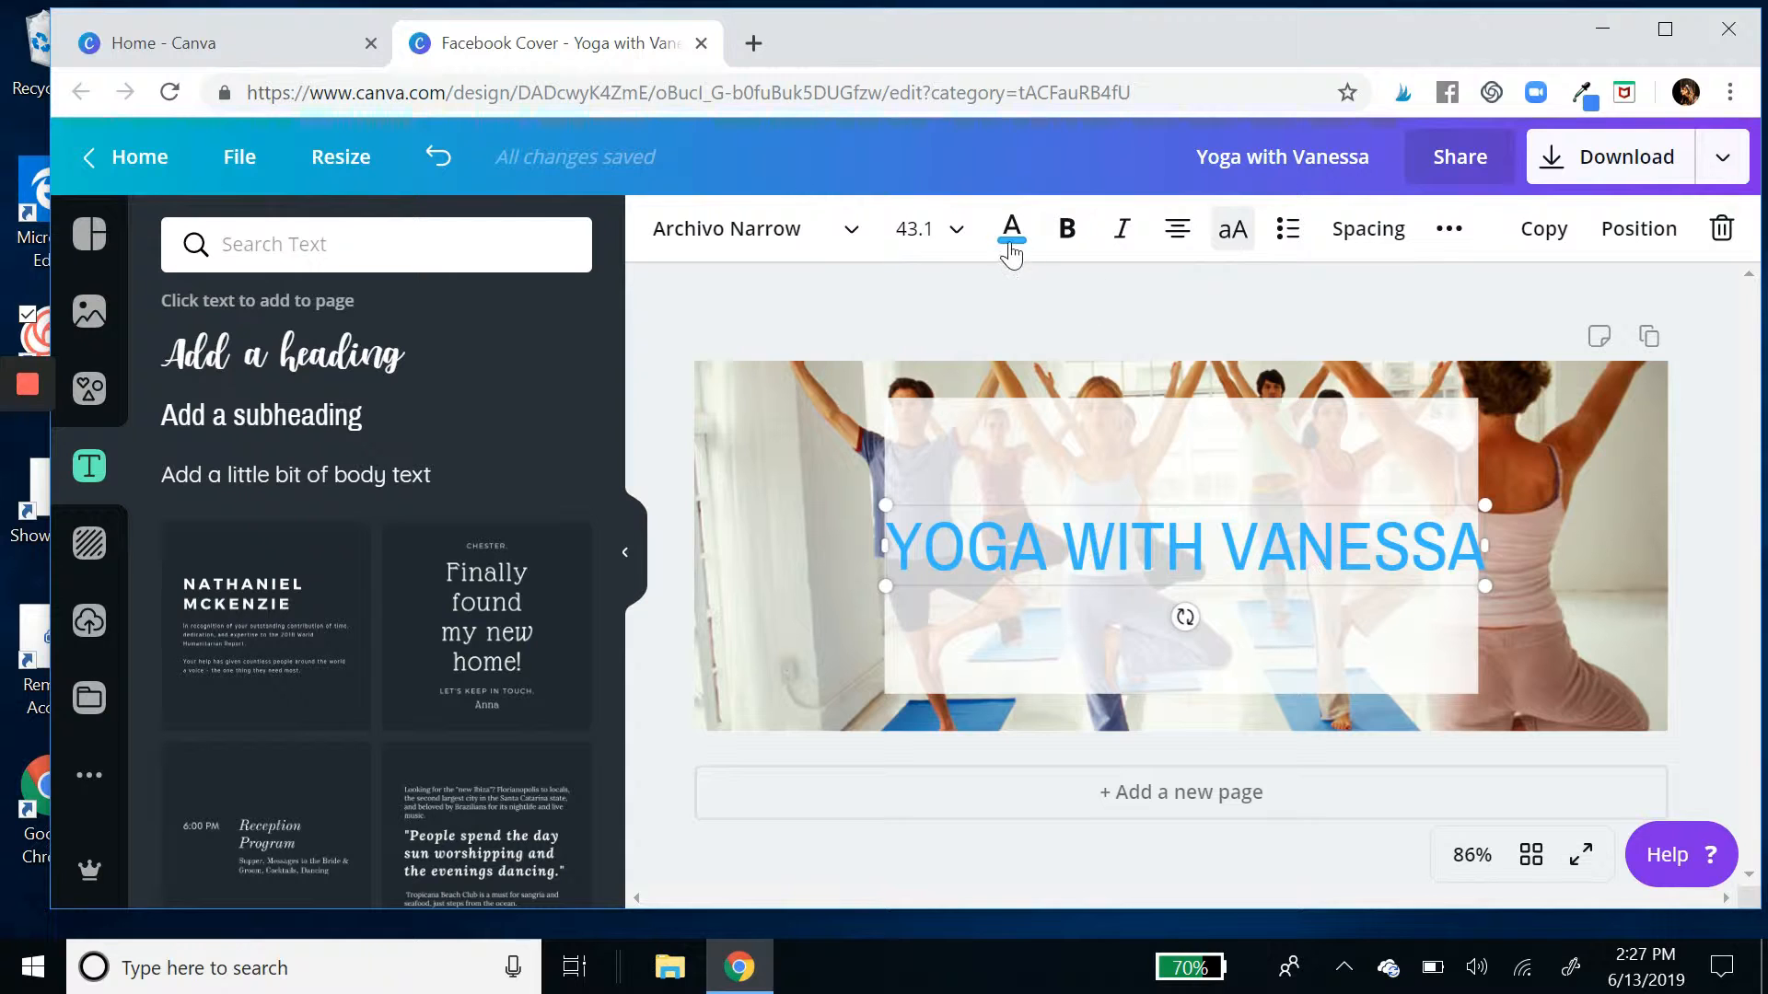
# Set the title's font size to 40 and move it up slightly within the white rectangle.
pyautogui.click(943, 238)
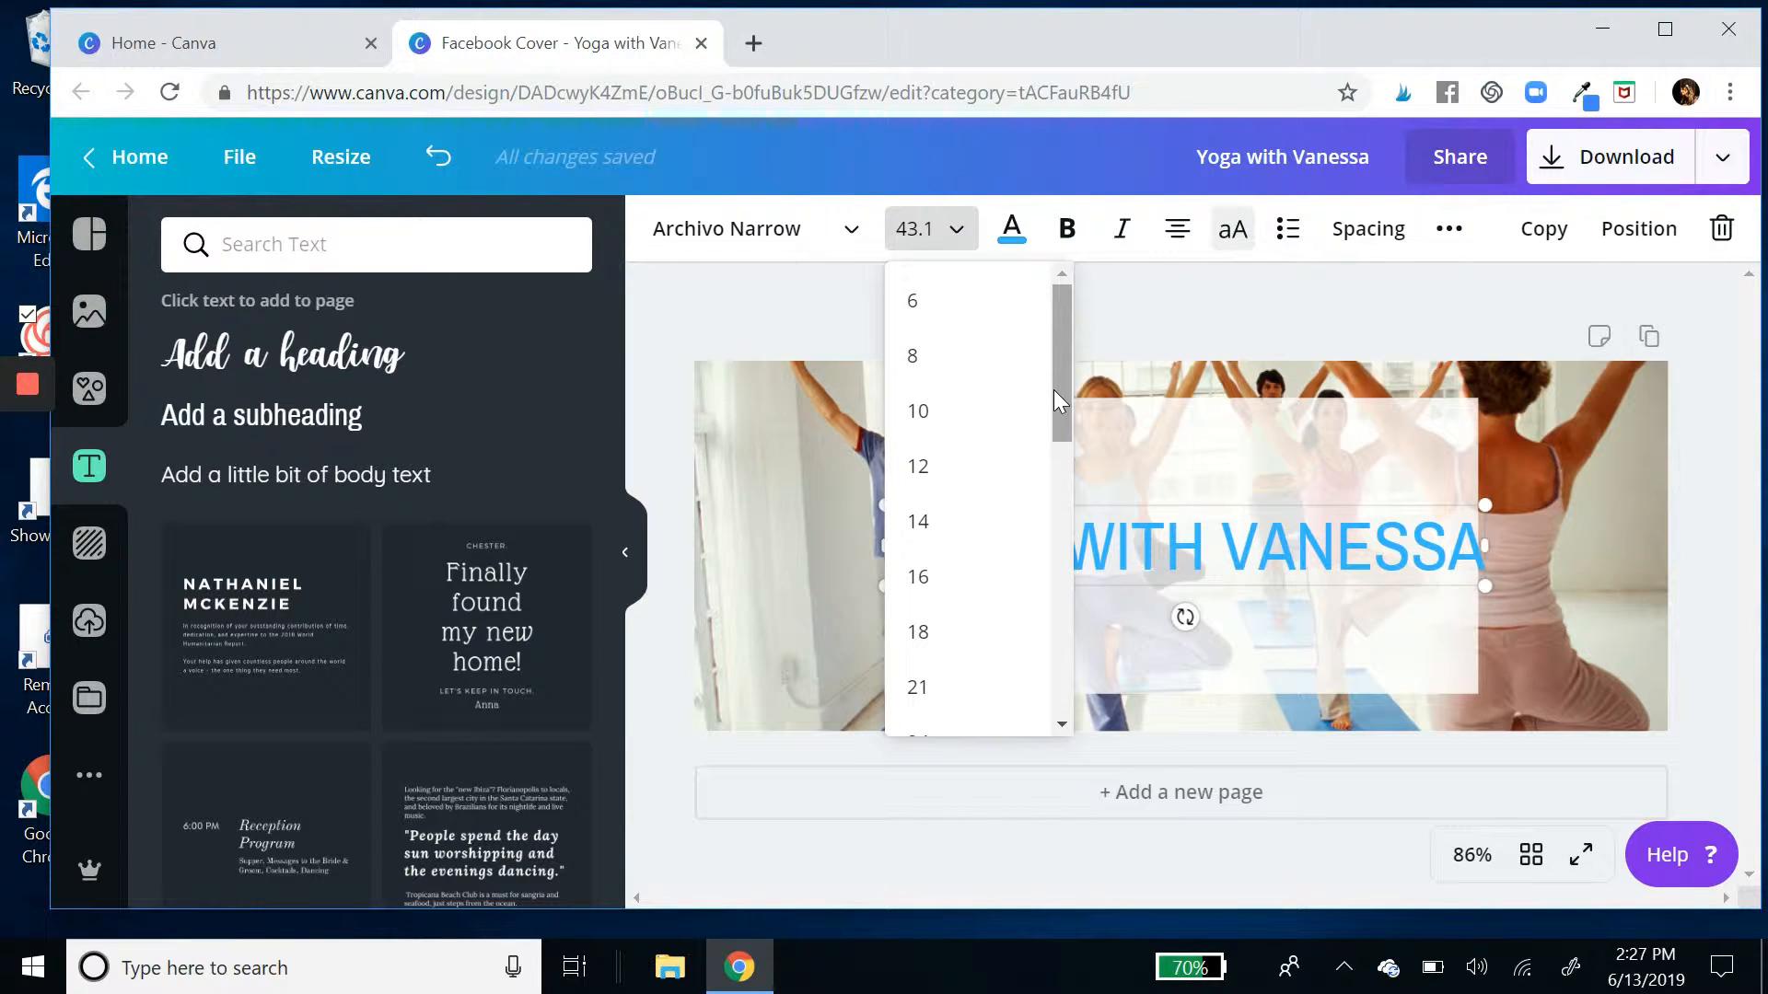
pyautogui.click(945, 235)
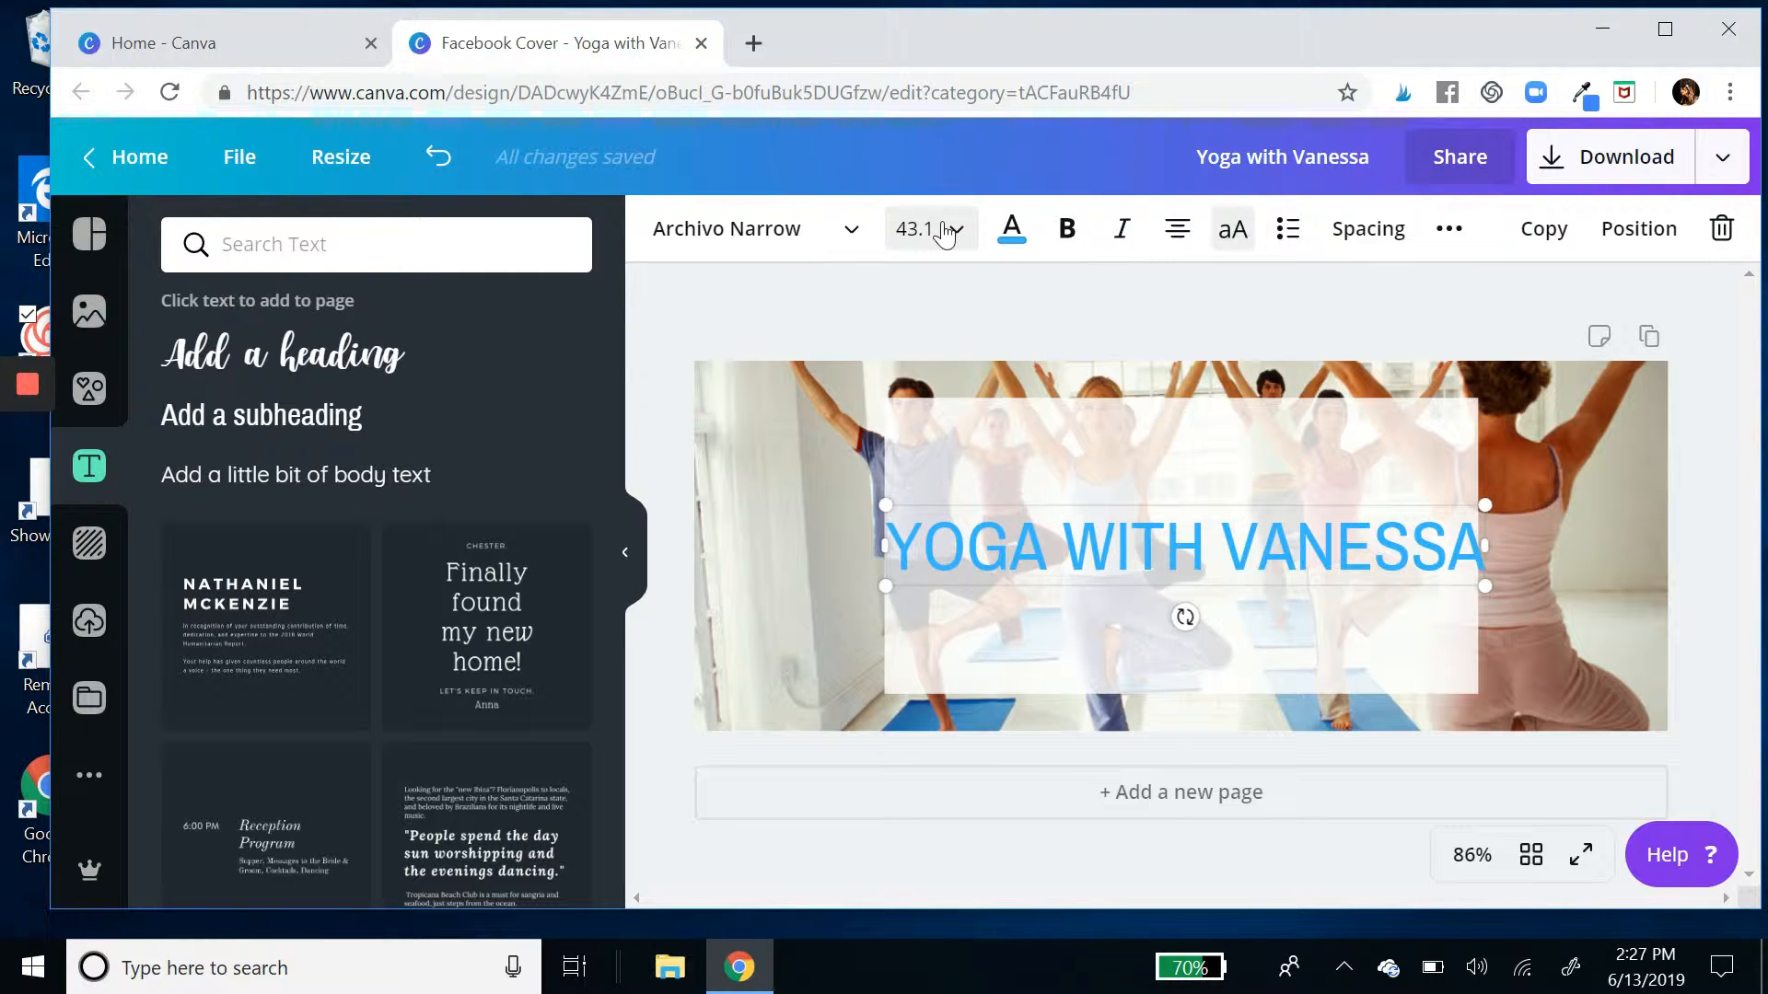
pyautogui.click(939, 235)
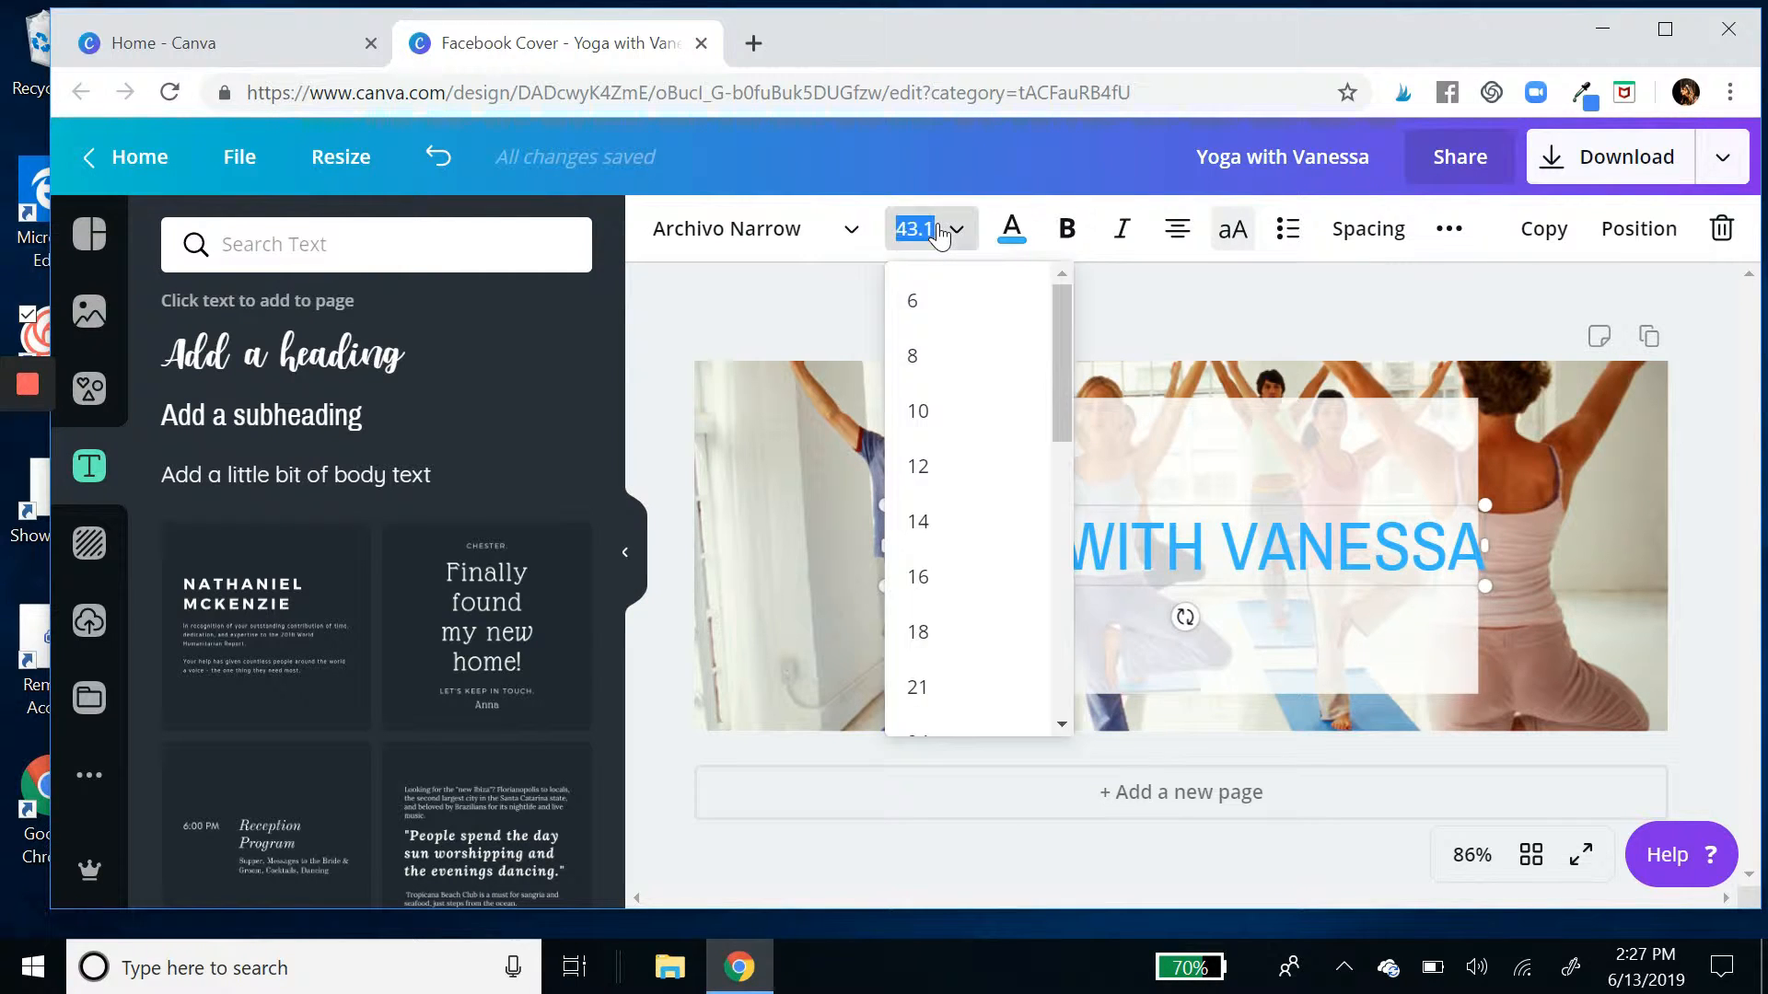
pyautogui.write('40')
pyautogui.press('Return')
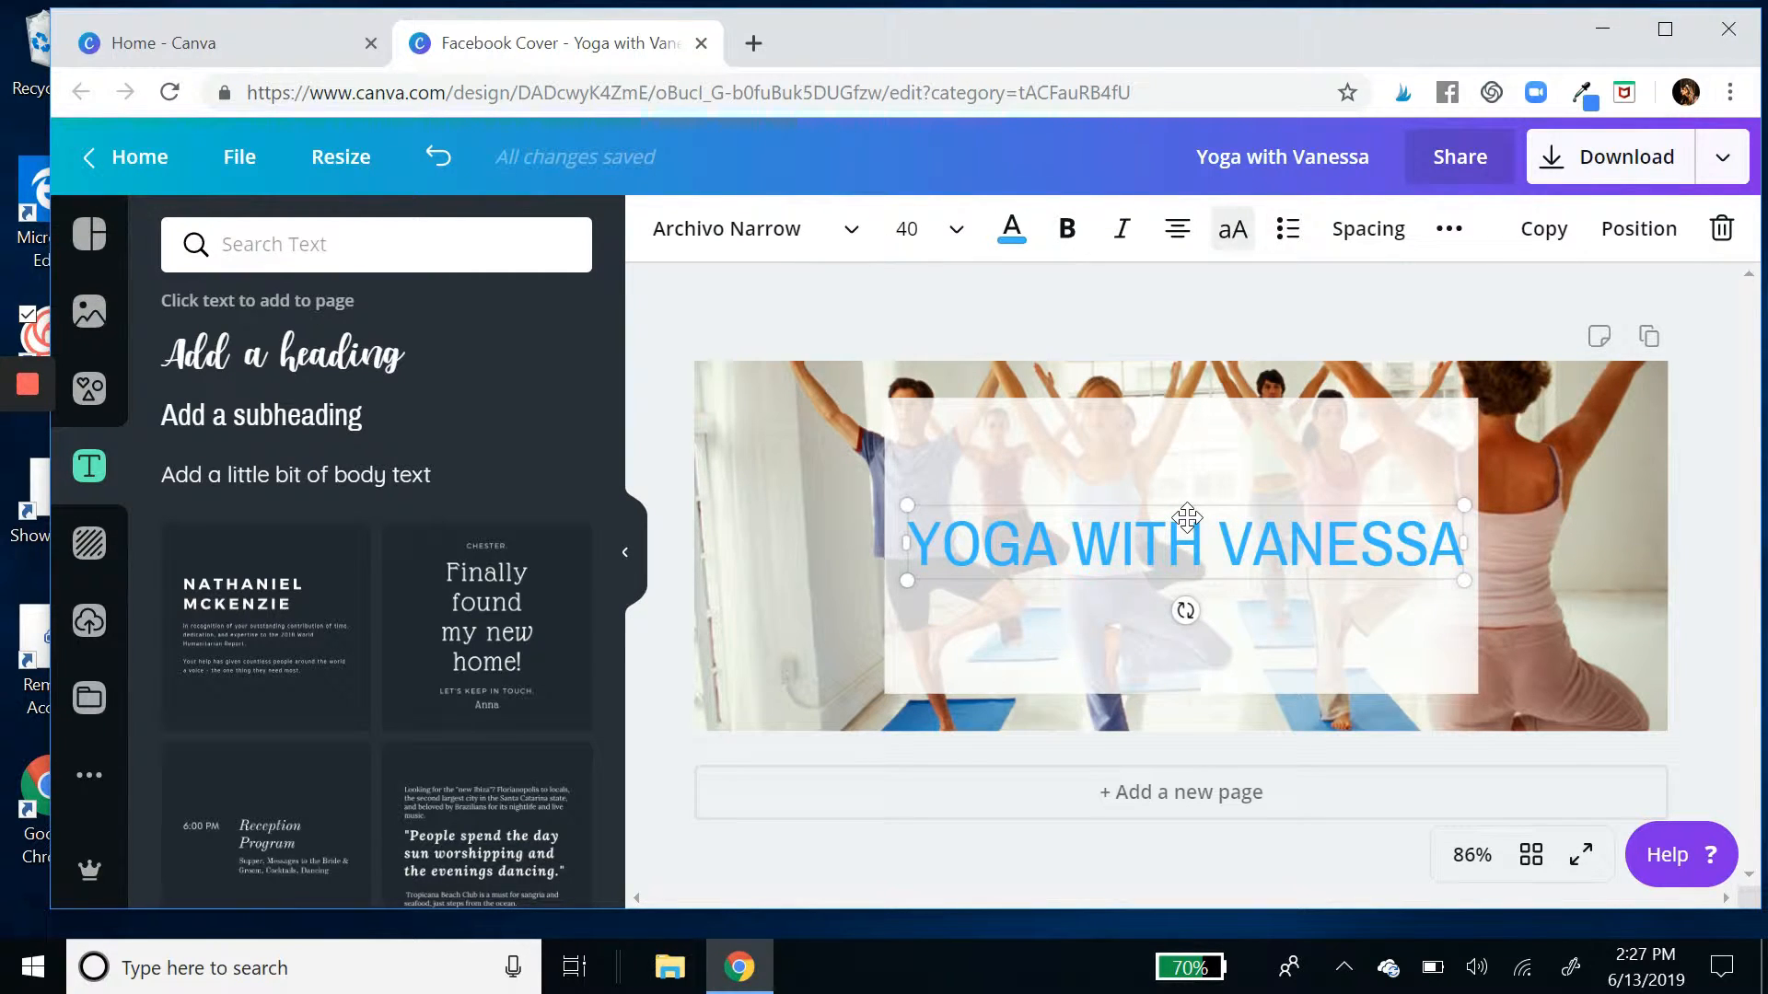
pyautogui.moveTo(1187, 518); pyautogui.dragTo(1184, 477)
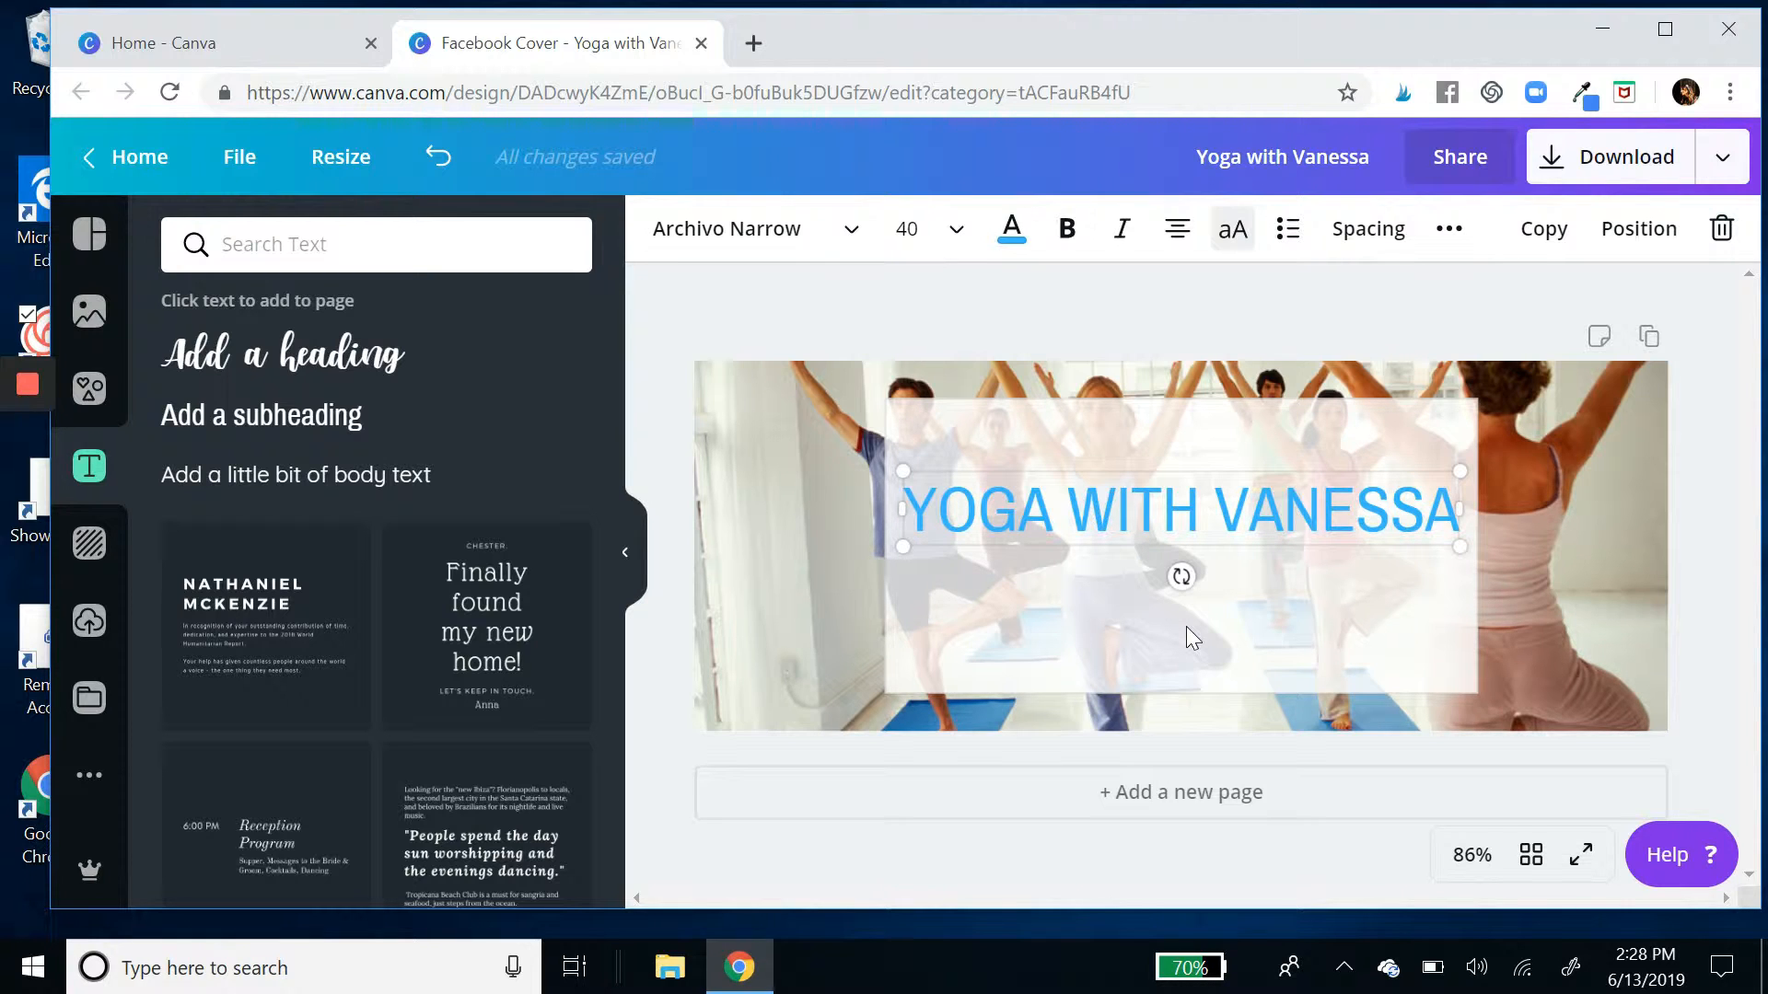
# Add a body text box and place it inside the white rectangle below the title.
pyautogui.click(1103, 631)
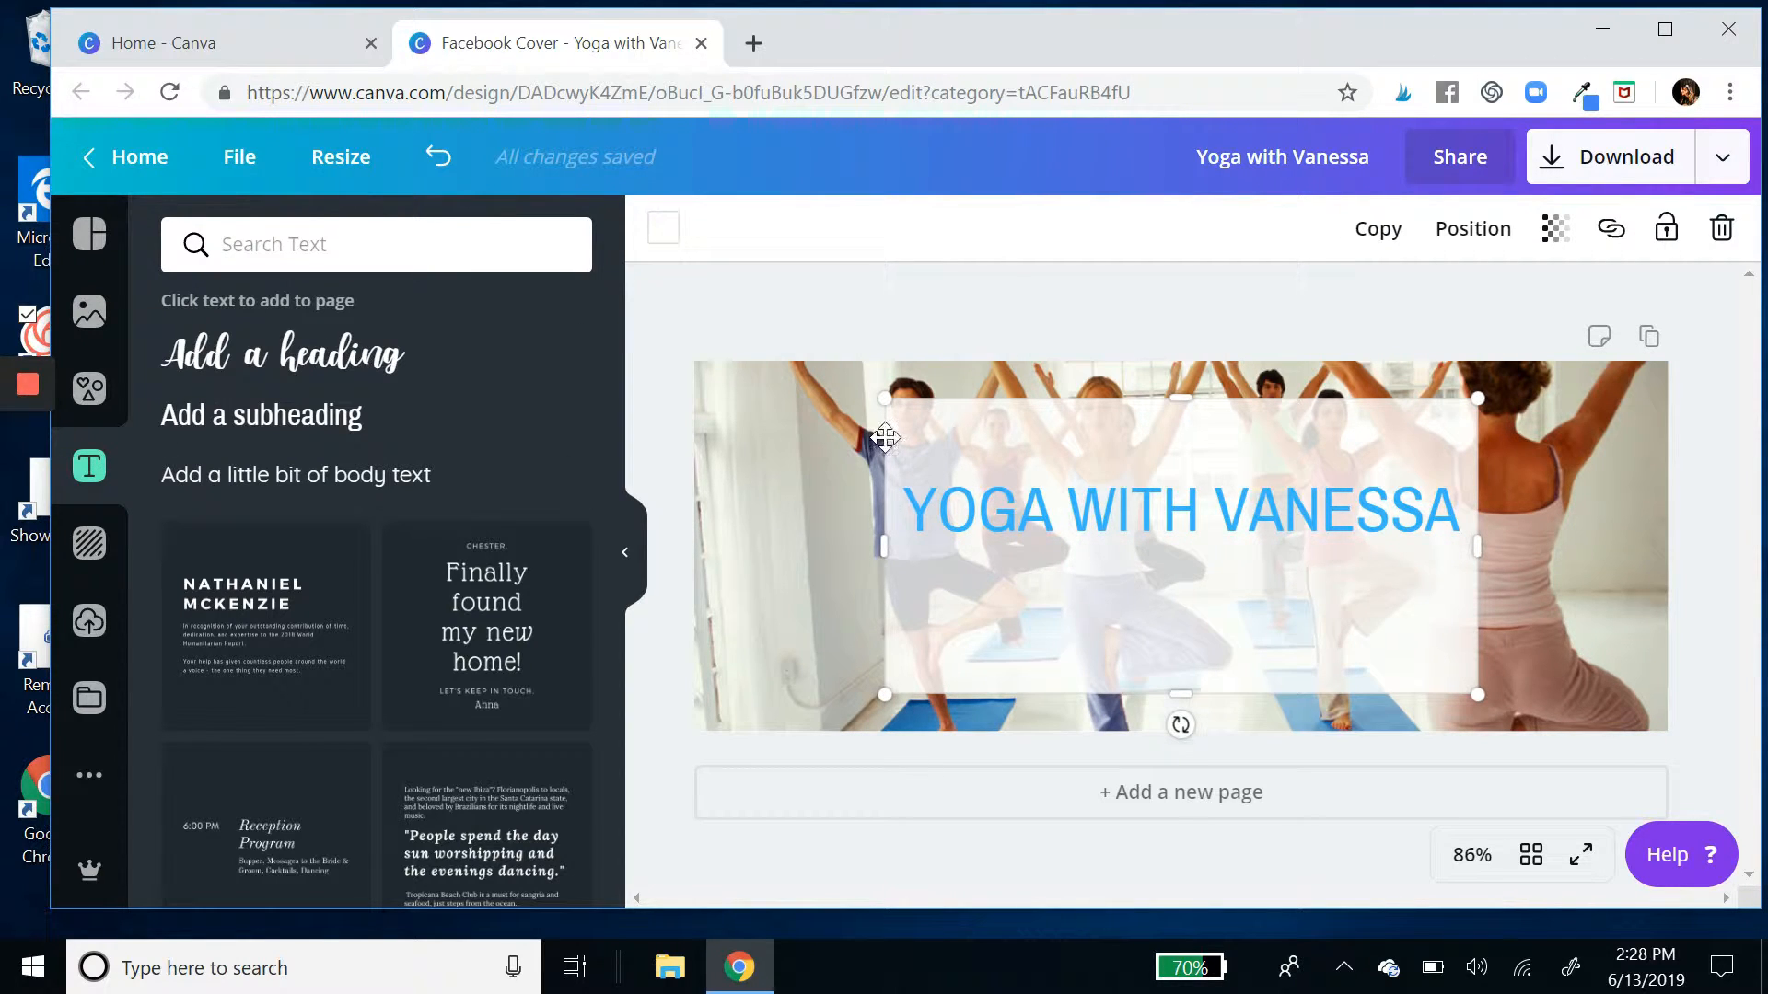
pyautogui.click(315, 476)
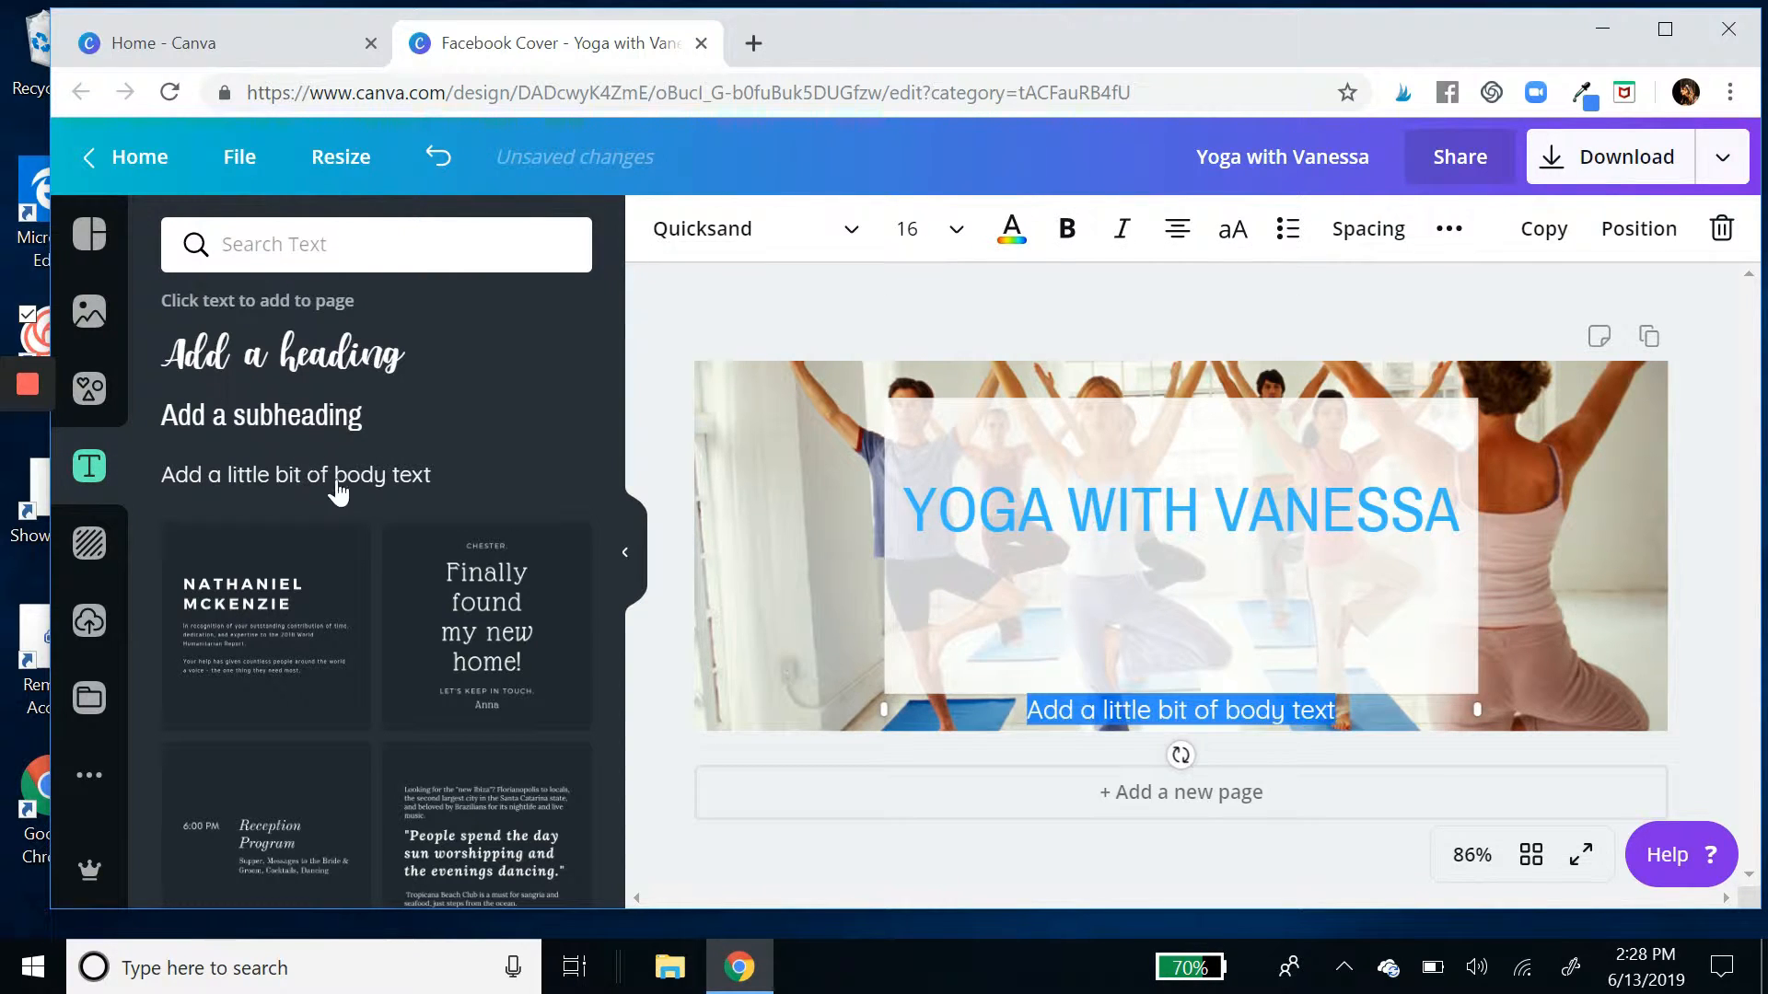
pyautogui.click(1138, 709)
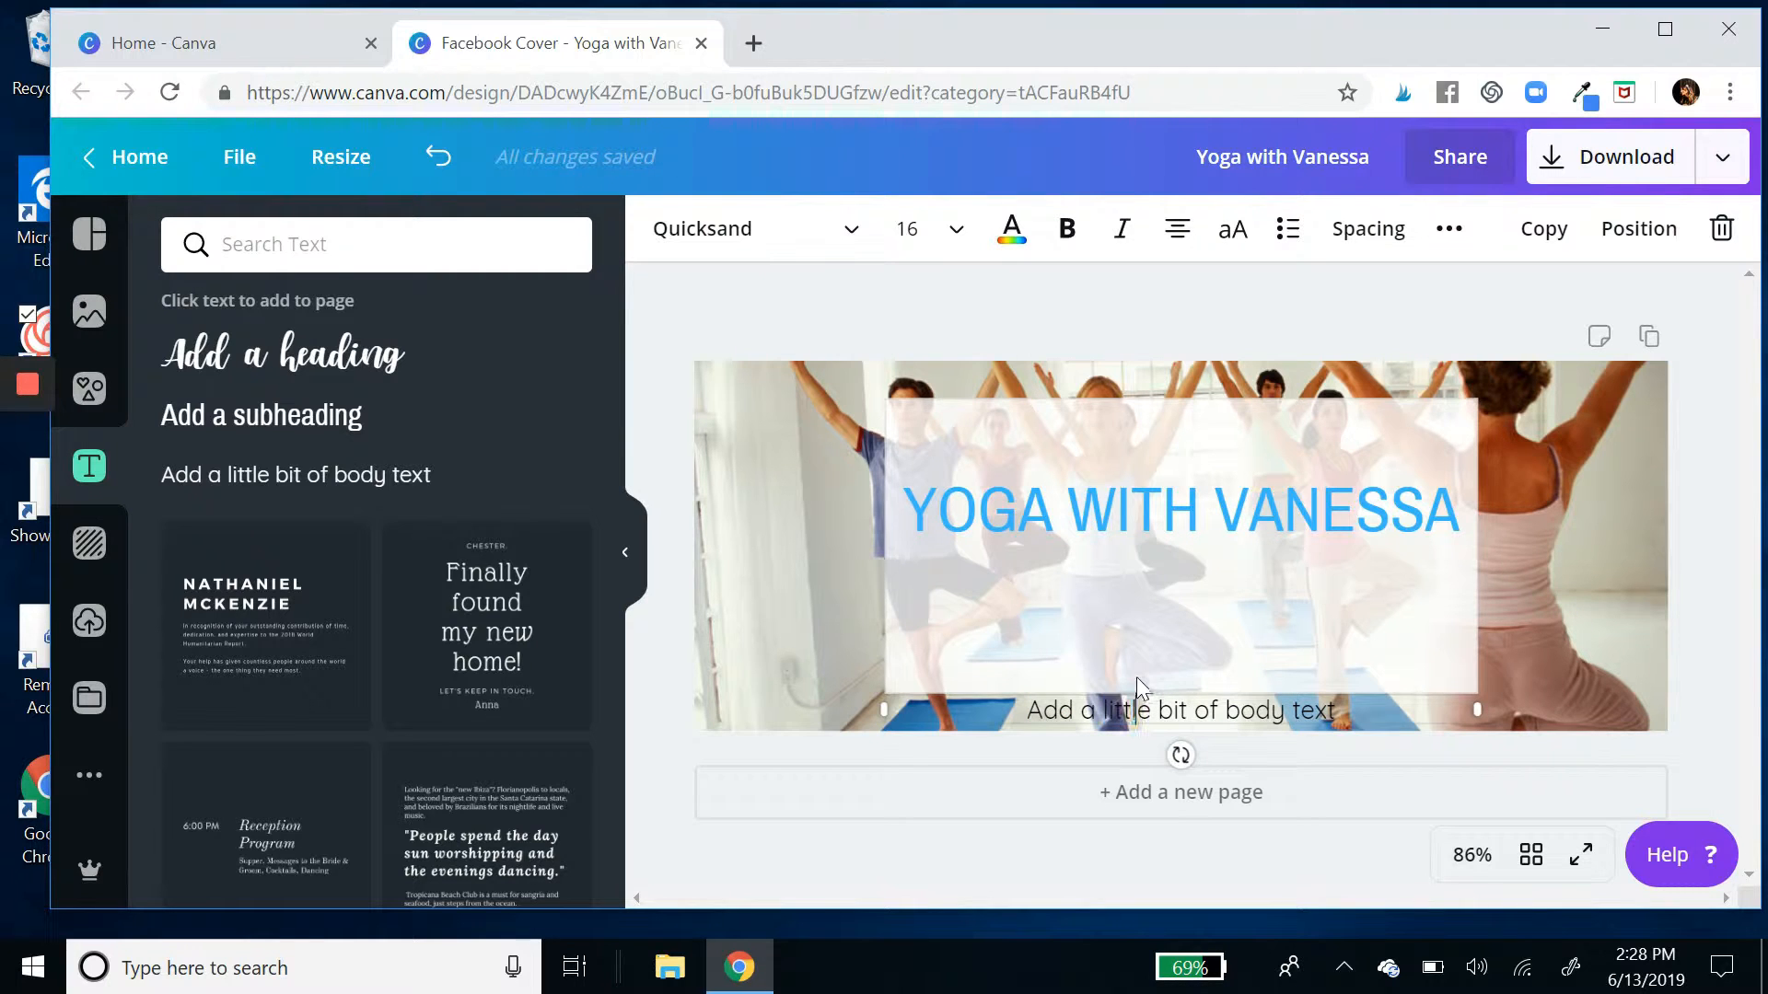
pyautogui.click(1189, 714)
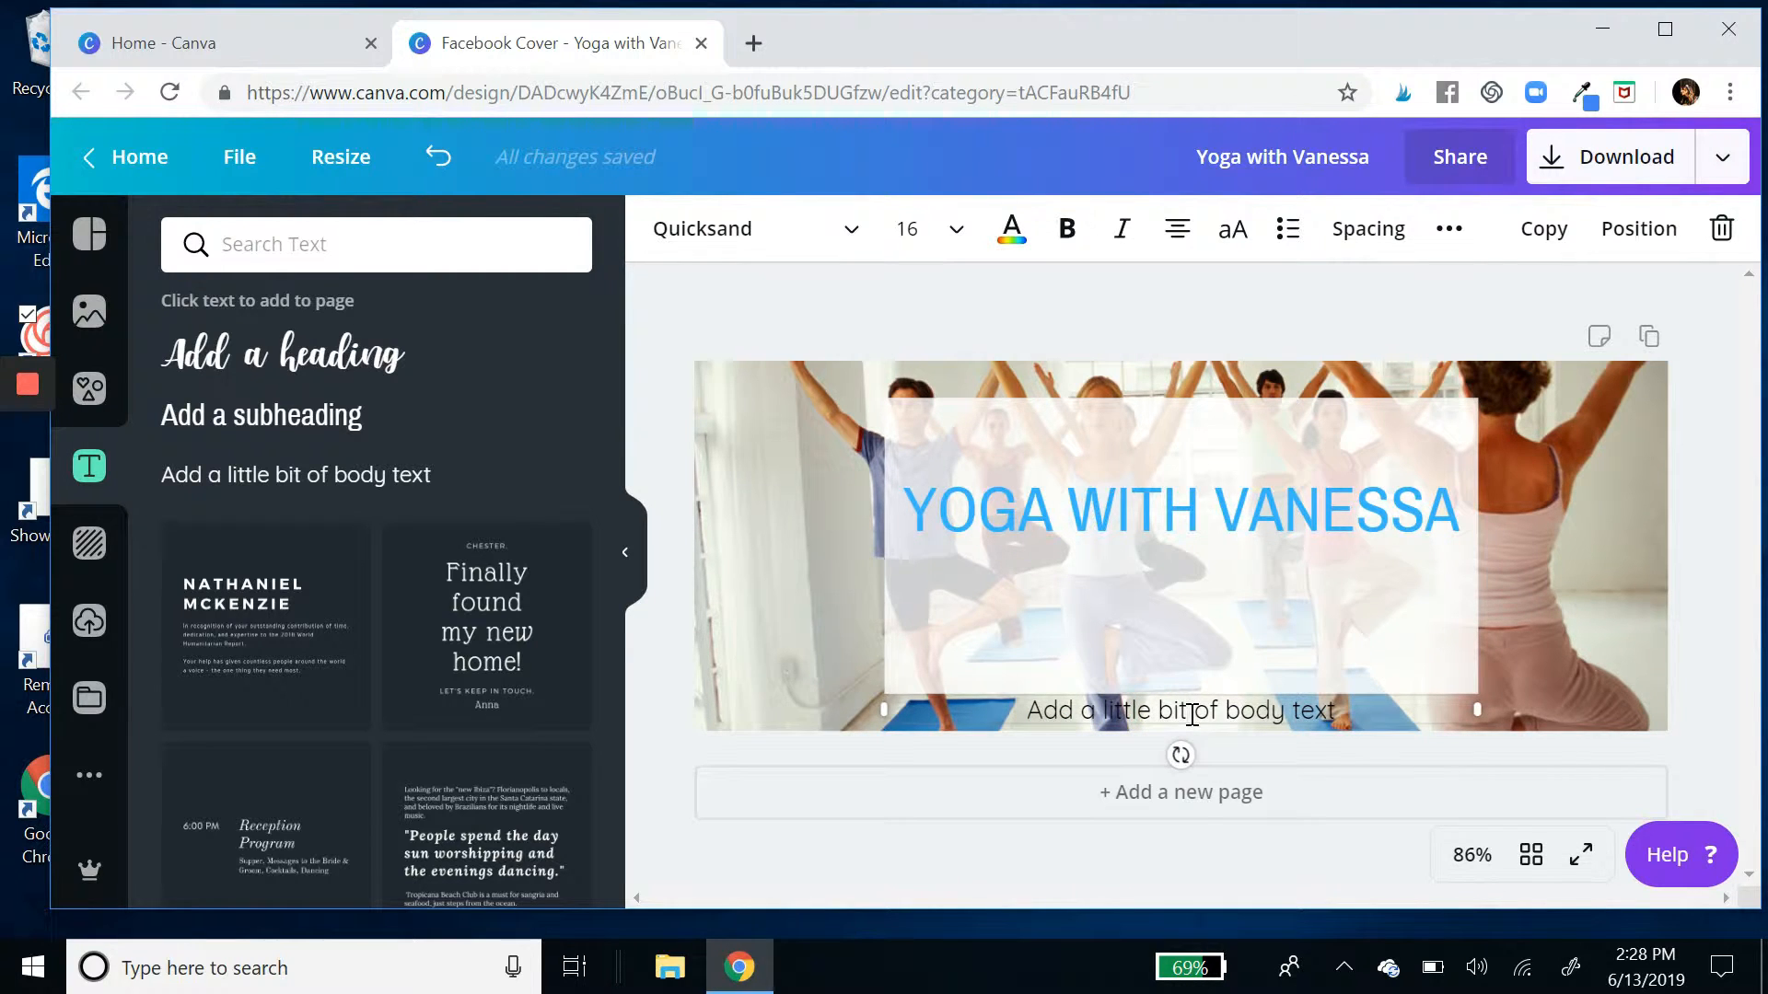
pyautogui.moveTo(1190, 714); pyautogui.dragTo(1025, 711)
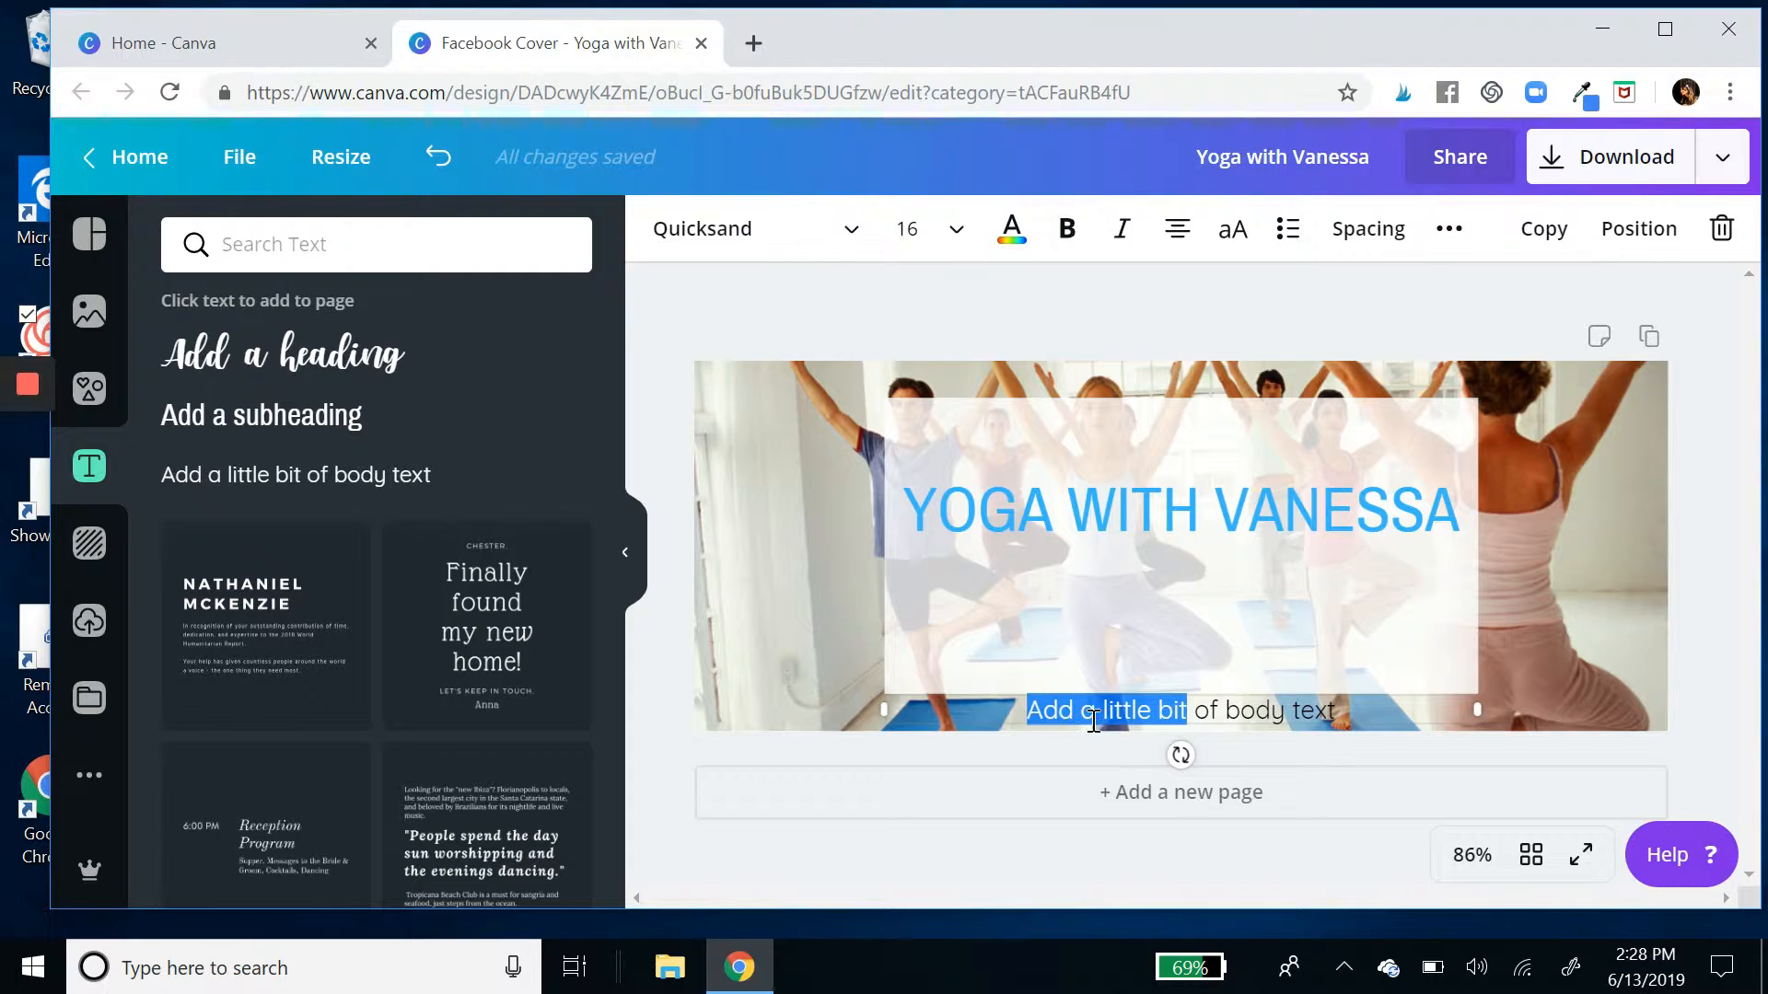
pyautogui.click(1329, 884)
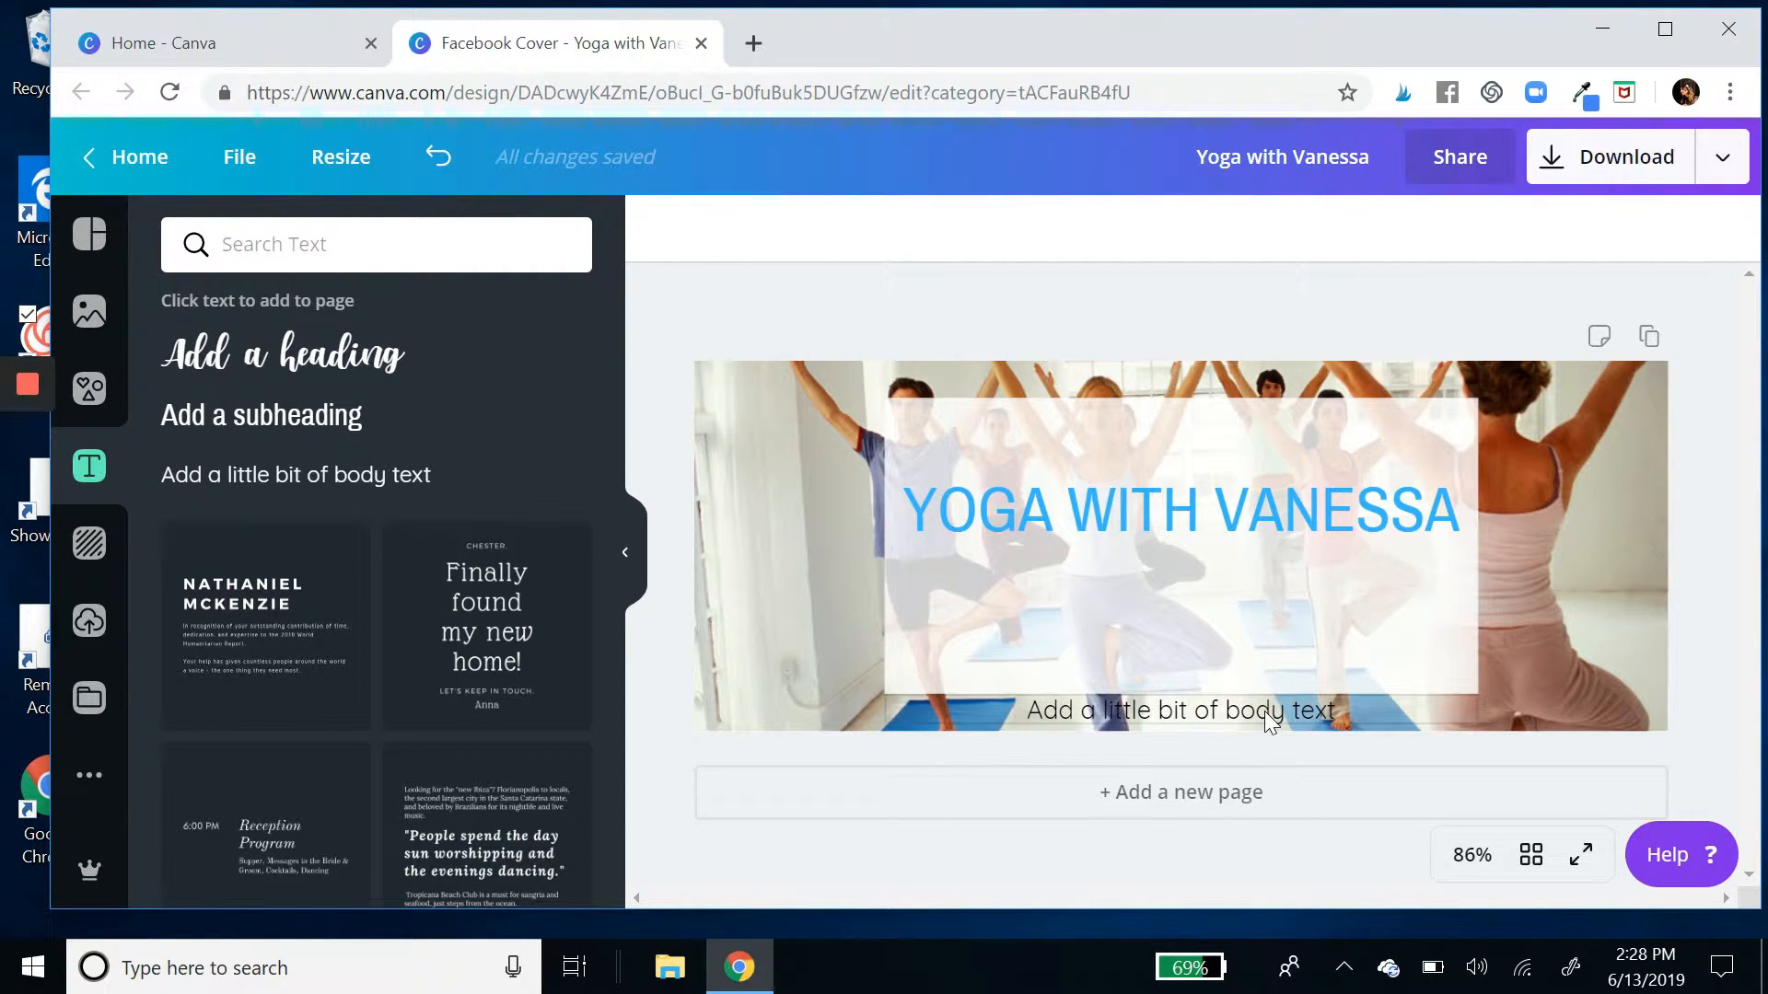
pyautogui.moveTo(1260, 710); pyautogui.dragTo(937, 592)
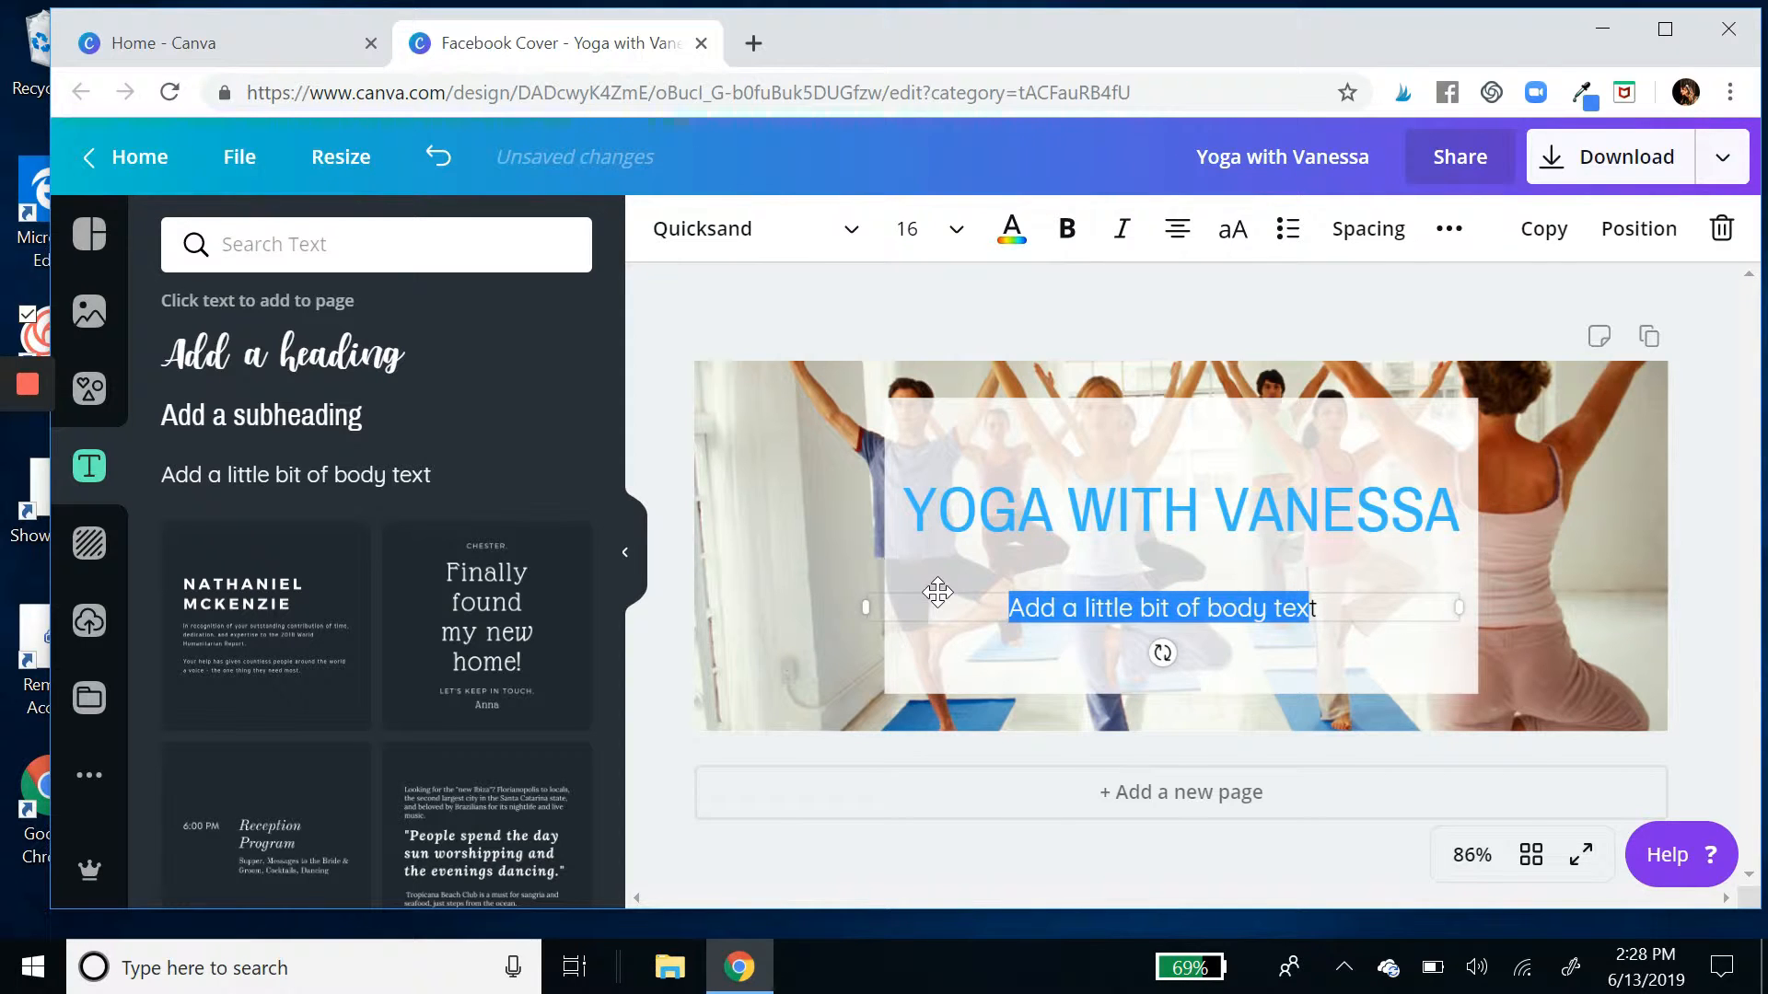
# Replace the placeholder body text with the yoga instructor's website address.
pyautogui.press('BackSpace')
pyautogui.press('Delete')
pyautogui.write('www')
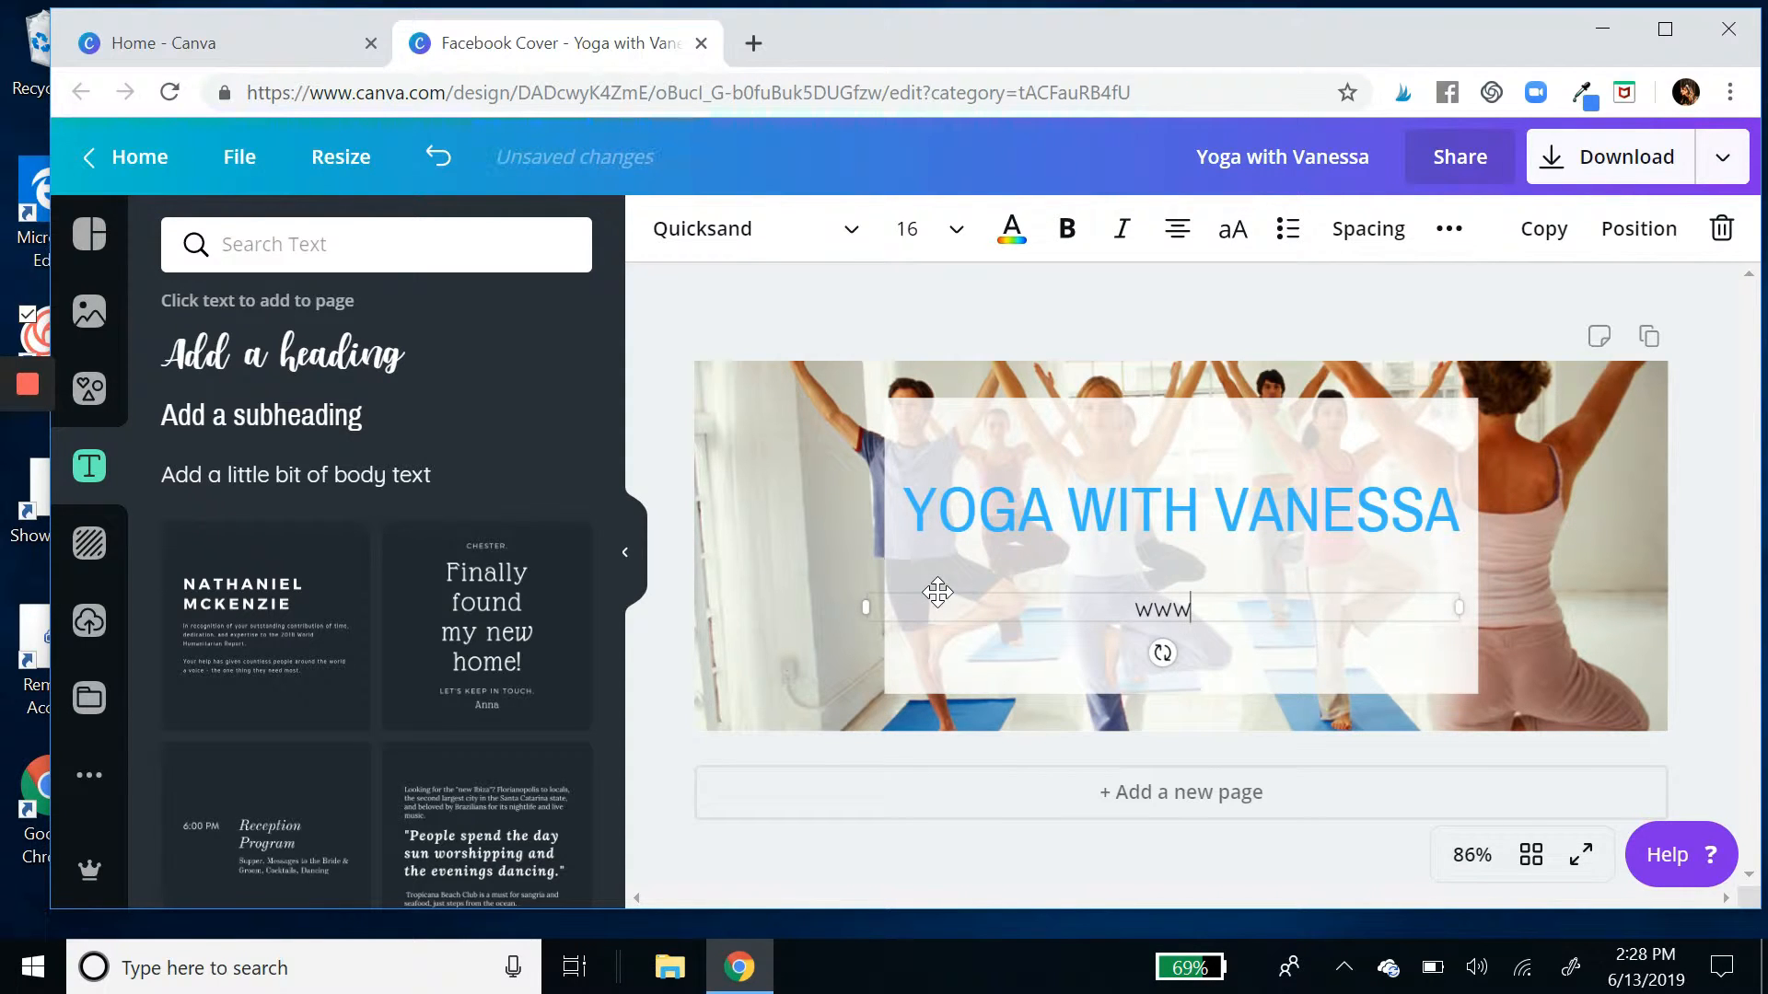
pyautogui.write('.vanes')
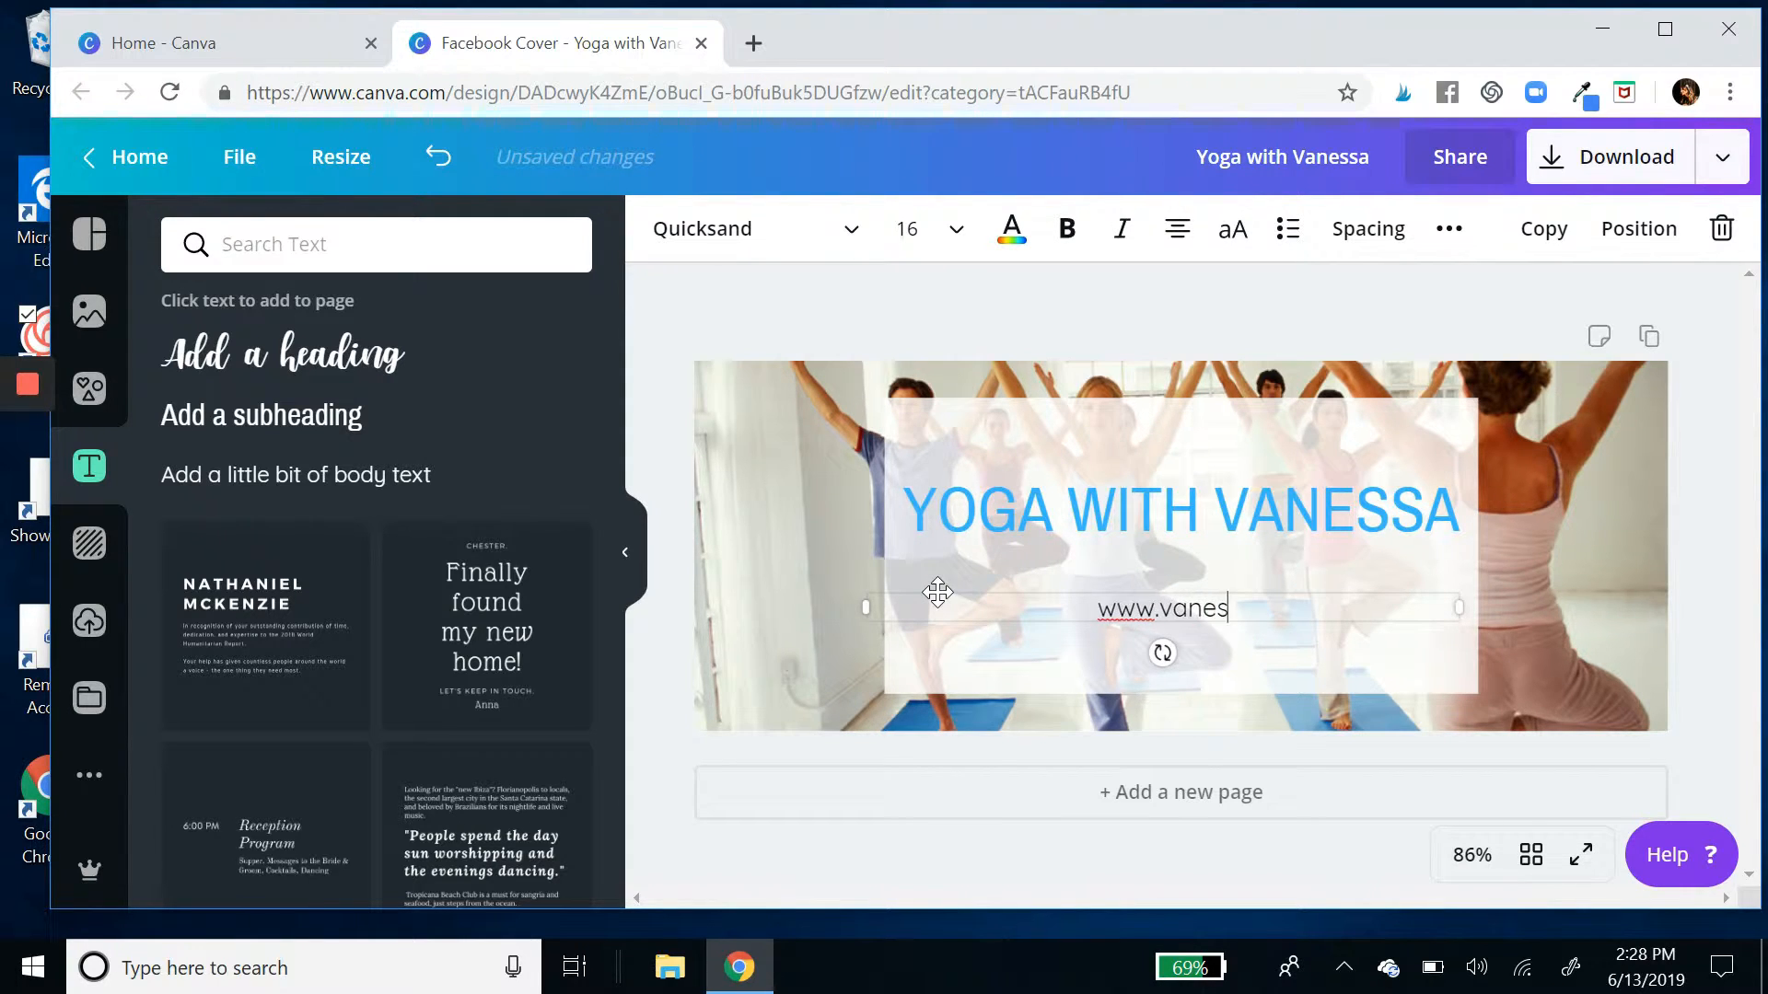
pyautogui.write('sa yog')
pyautogui.press('BackSpace')
pyautogui.press('BackSpace')
pyautogui.press('BackSpace')
pyautogui.press('BackSpace')
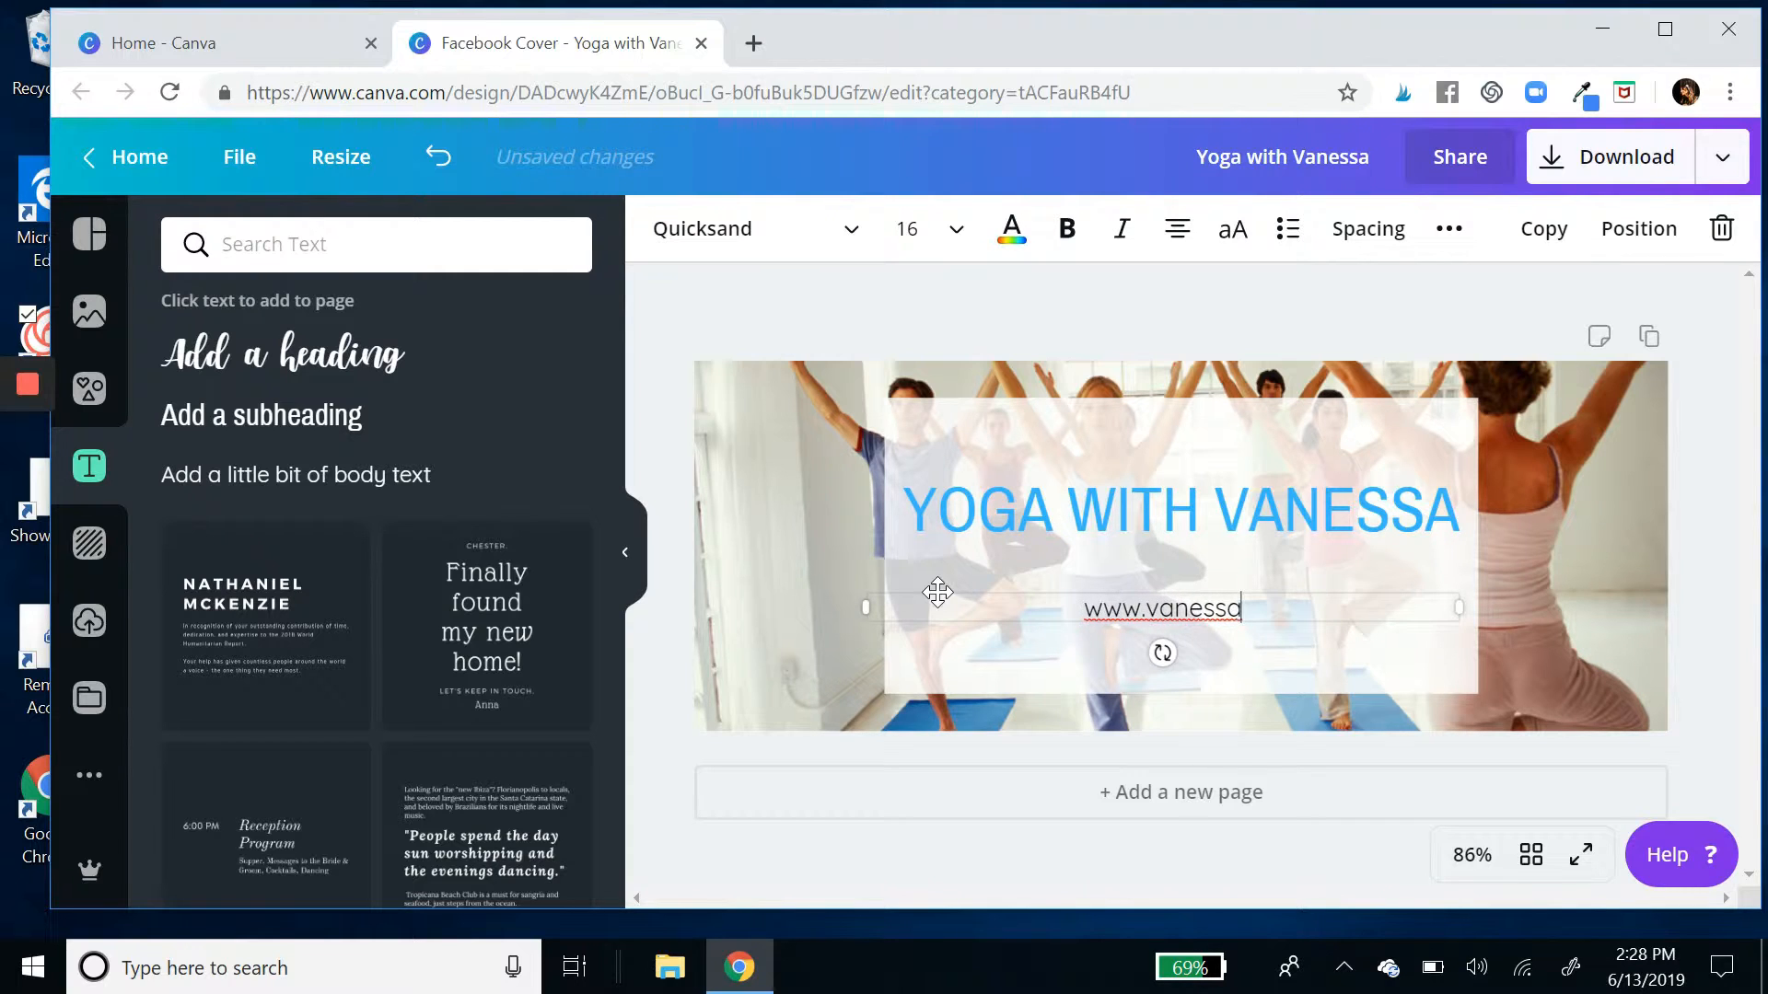
pyautogui.write('yoga.com')
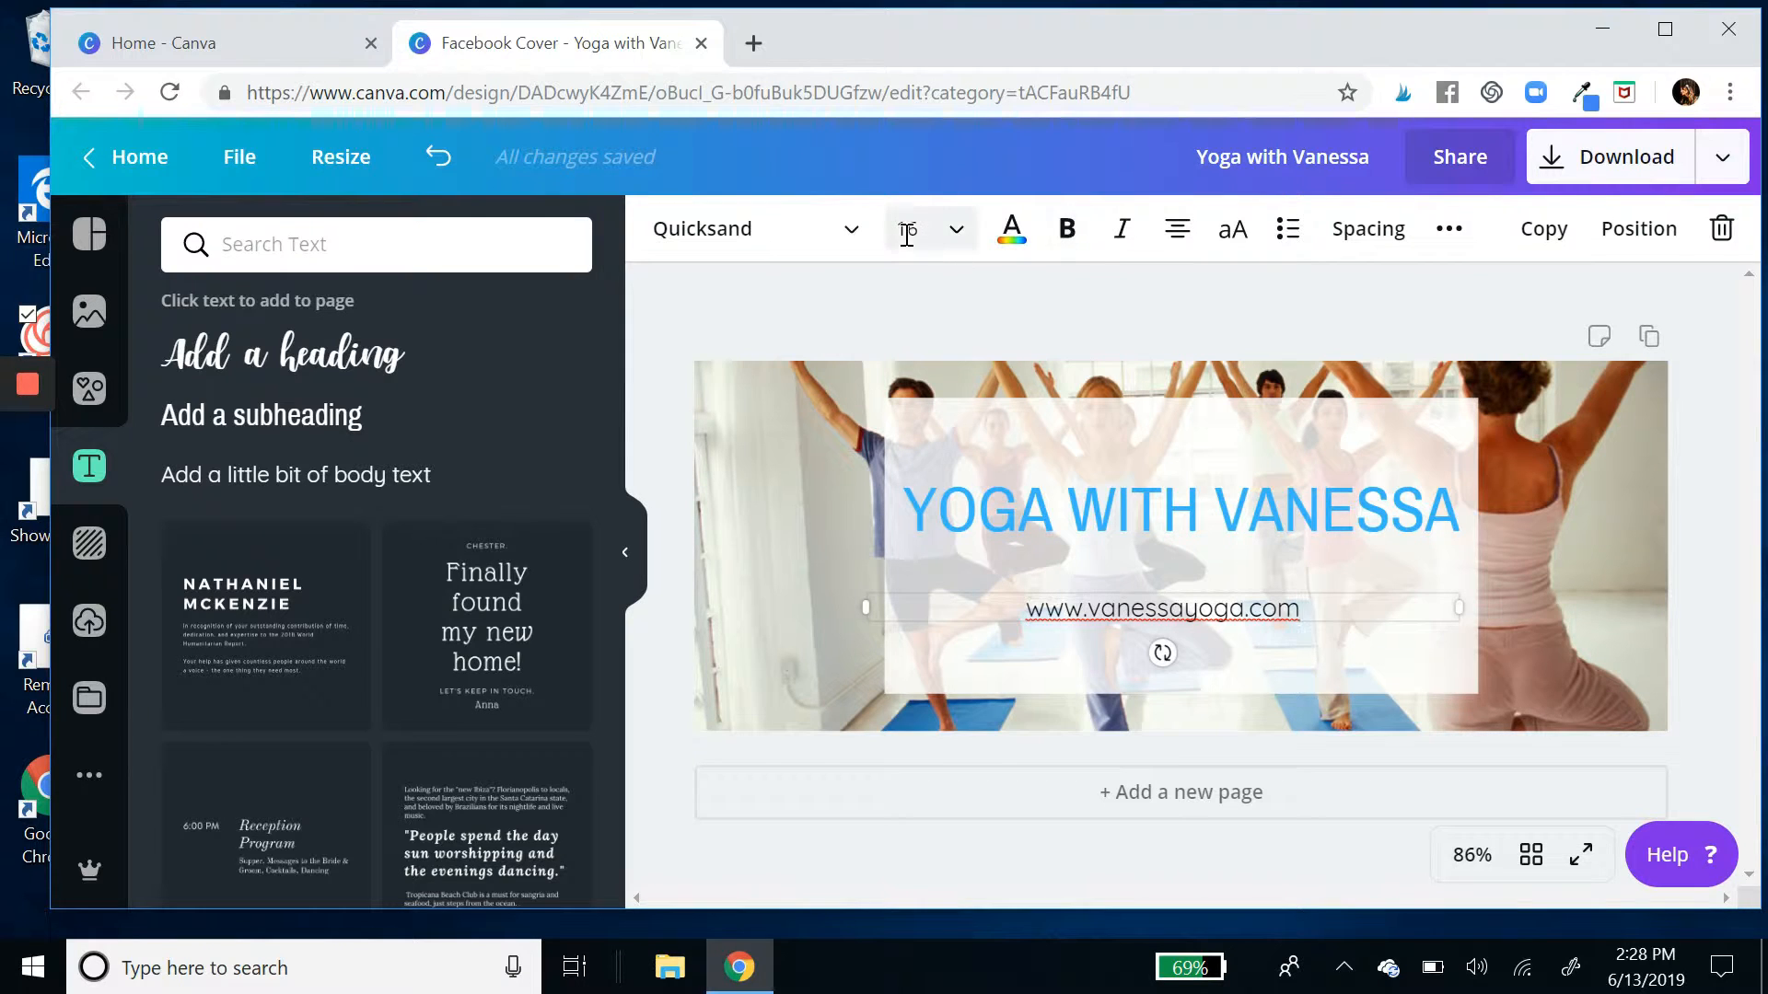
# Set the website address's font size to 21 and move it up directly beneath the title.
pyautogui.click(958, 253)
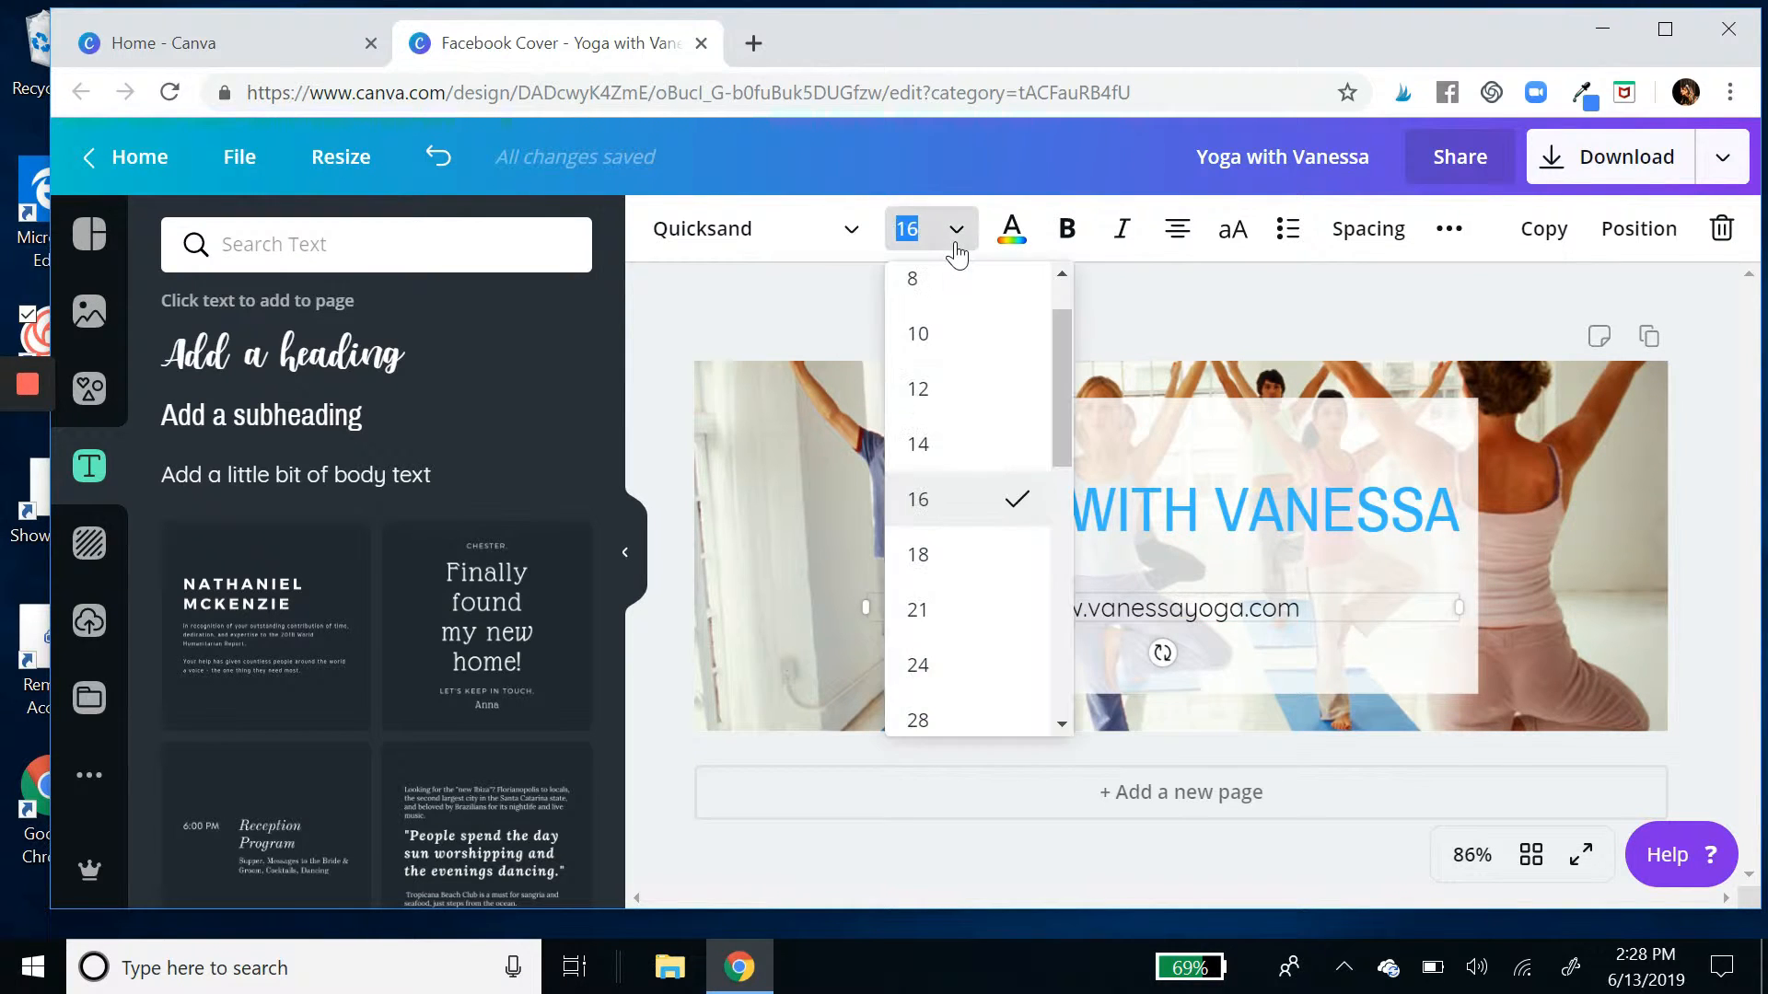
pyautogui.click(944, 630)
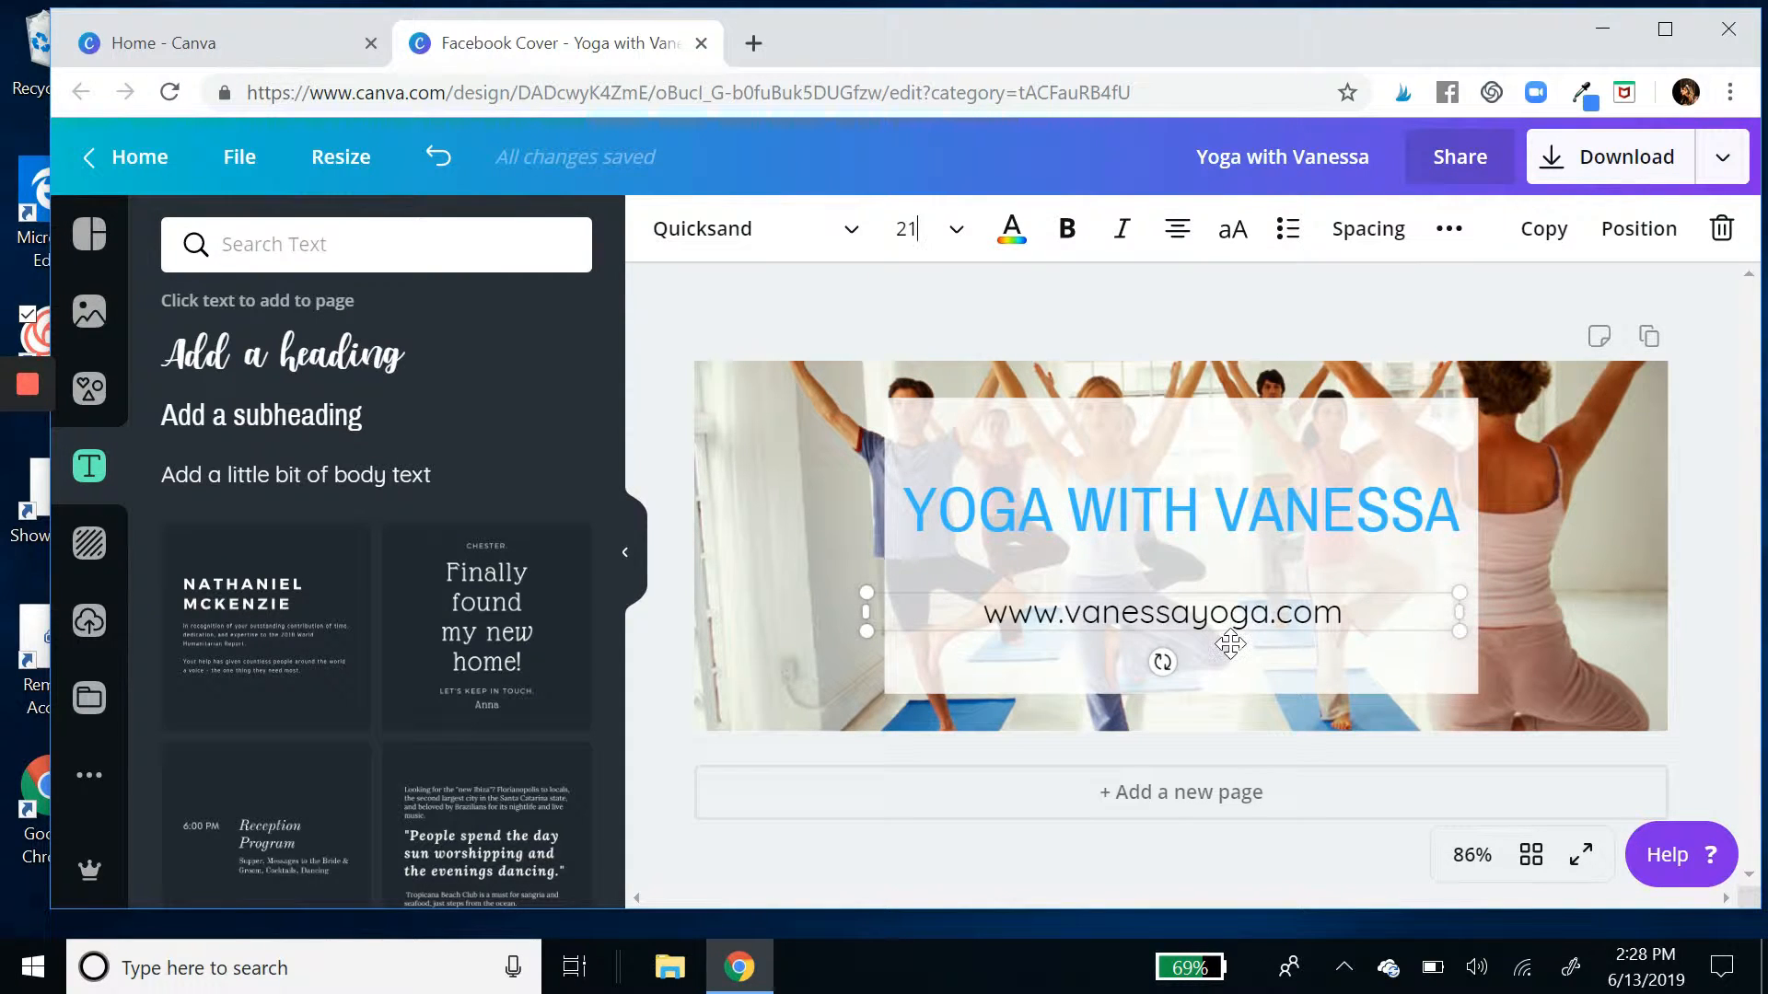
pyautogui.moveTo(1230, 643); pyautogui.dragTo(1235, 556)
# Shift the white rectangle and title to center them with the website address, and lower the title slightly toward it.
pyautogui.click(1235, 610)
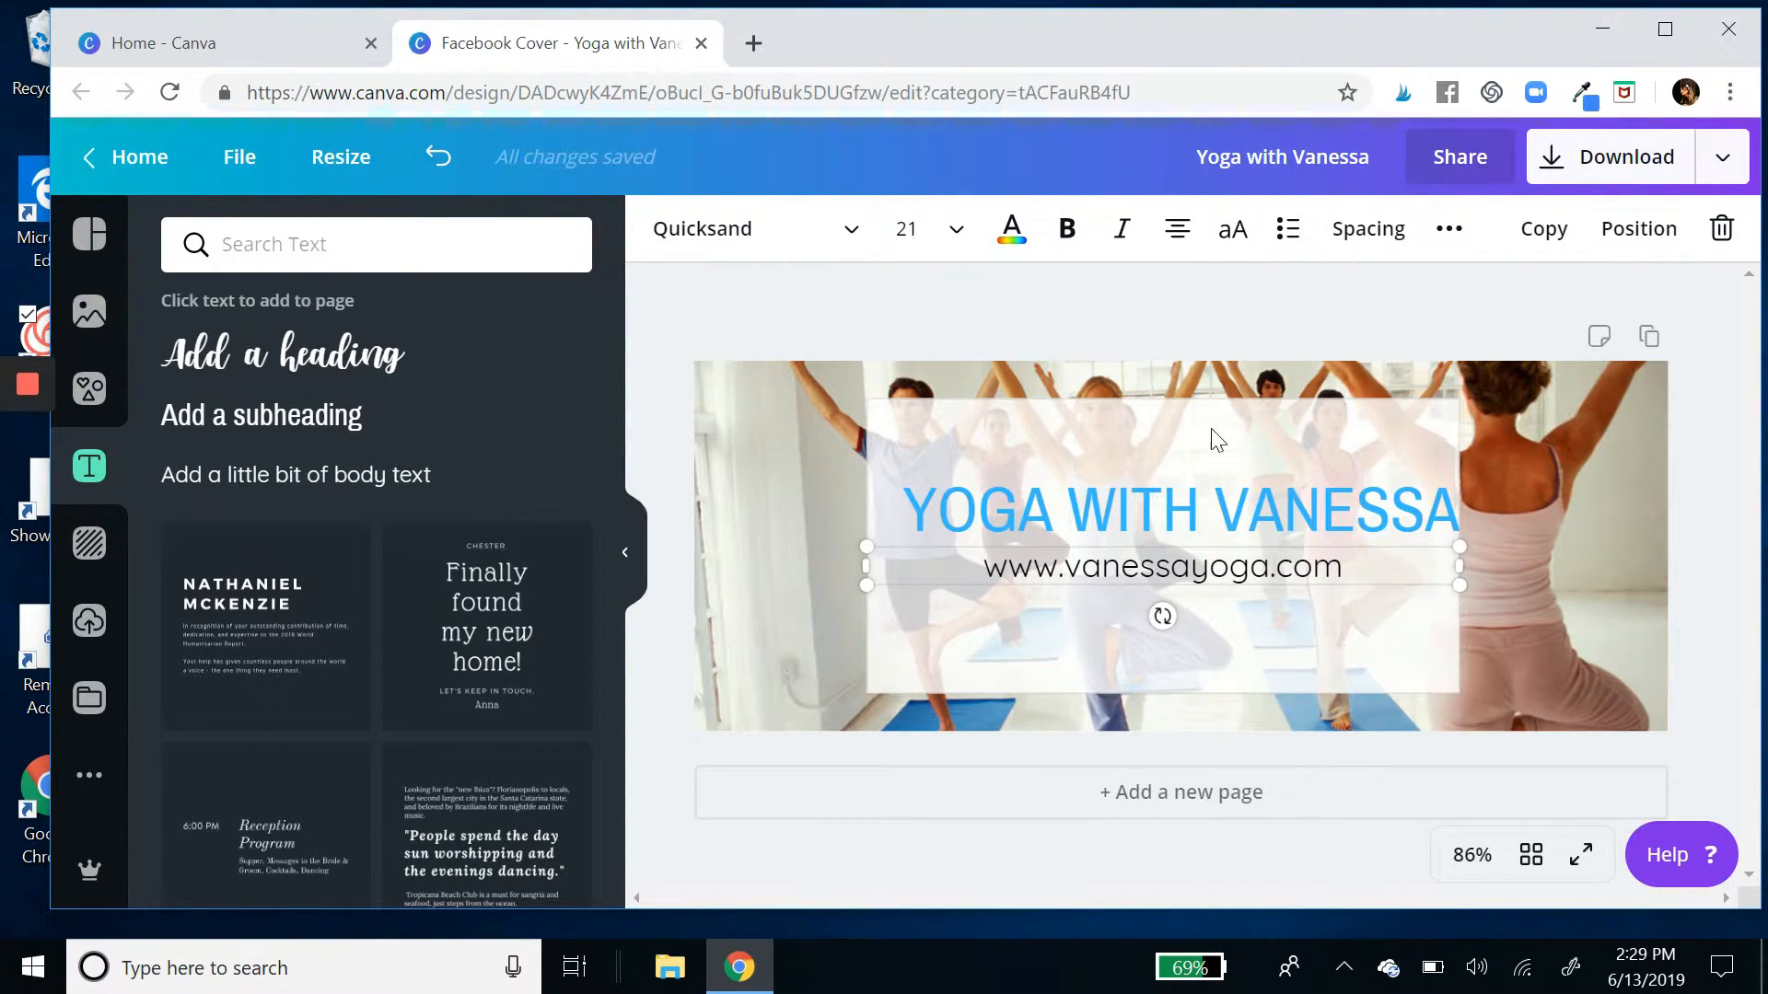
pyautogui.click(1209, 494)
pyautogui.moveTo(1209, 494); pyautogui.dragTo(1195, 495)
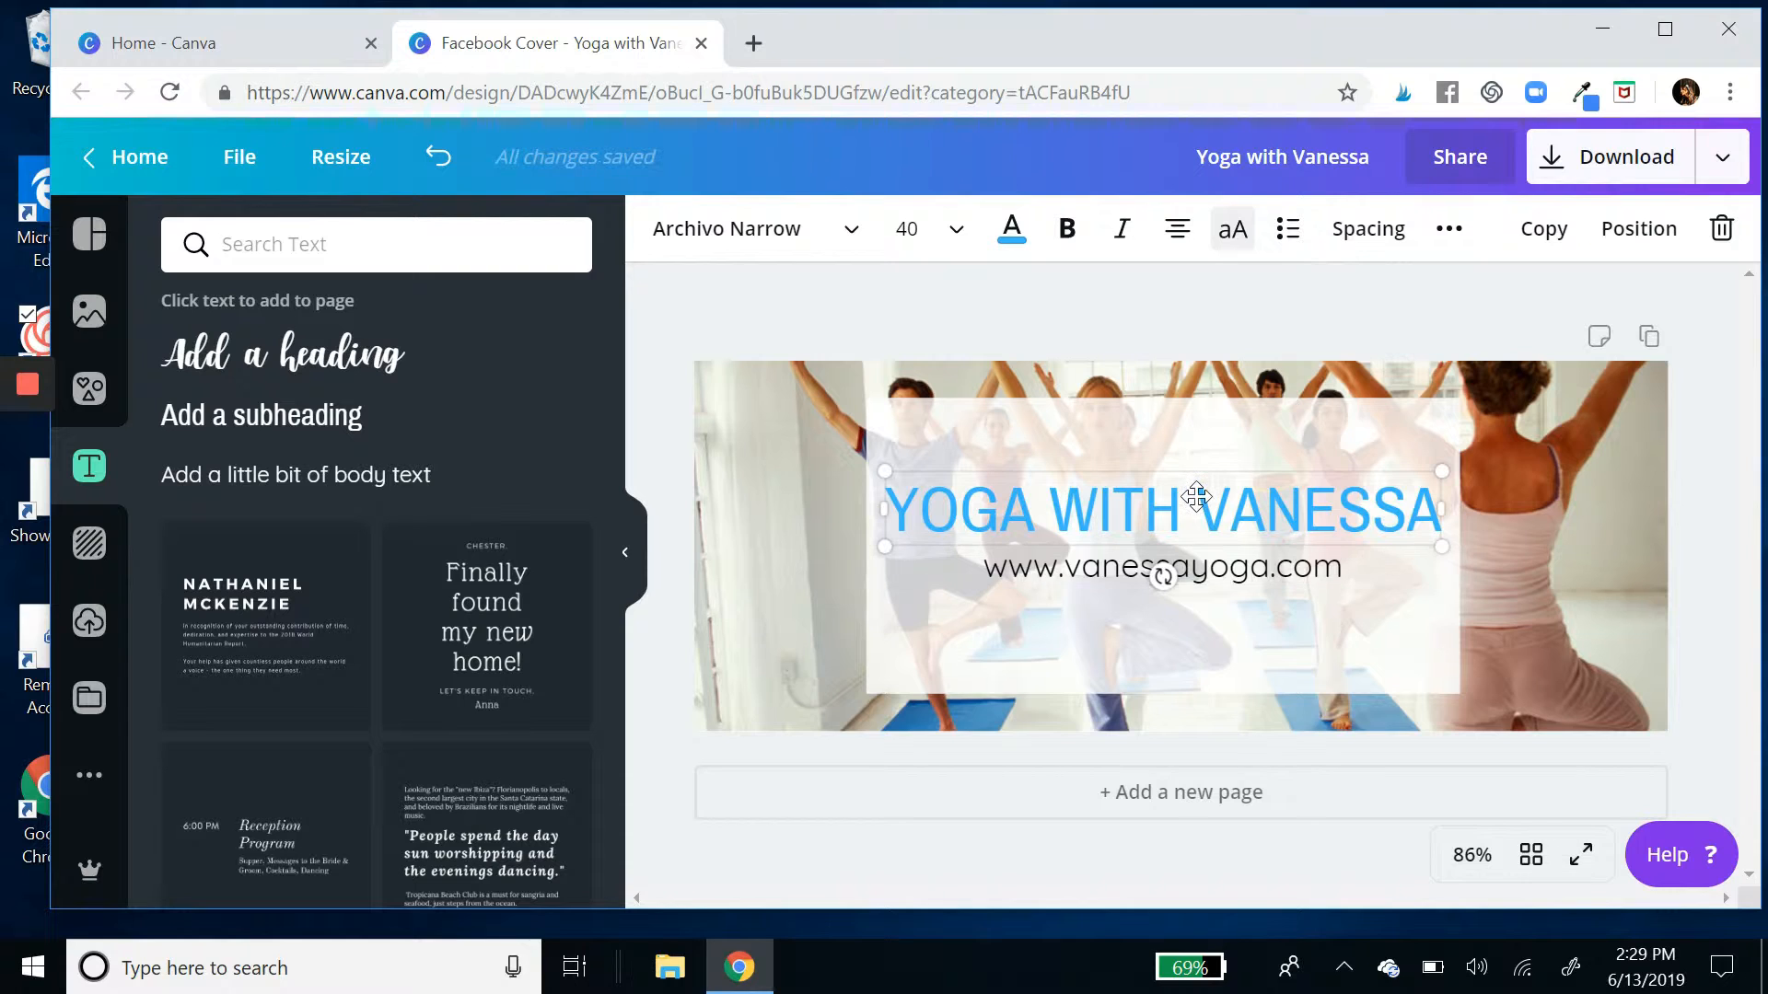
pyautogui.moveTo(1196, 497); pyautogui.dragTo(1197, 506)
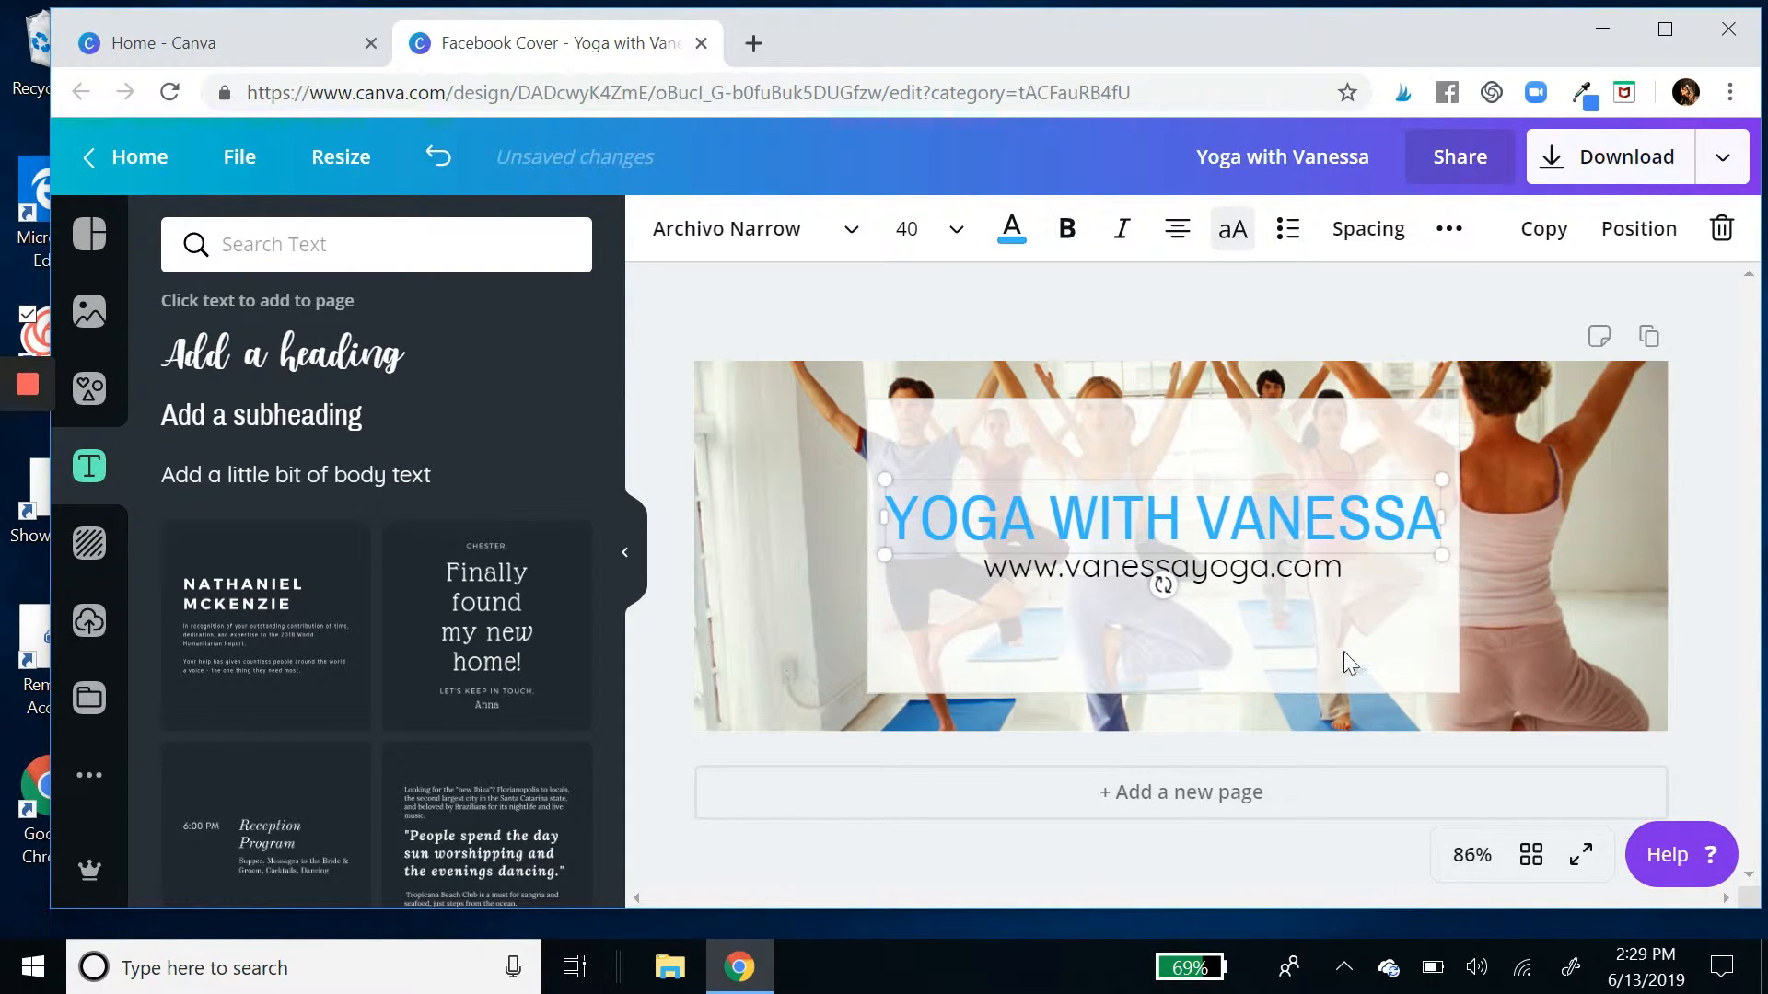
# Add a new page below the cover and delete it again.
pyautogui.click(970, 790)
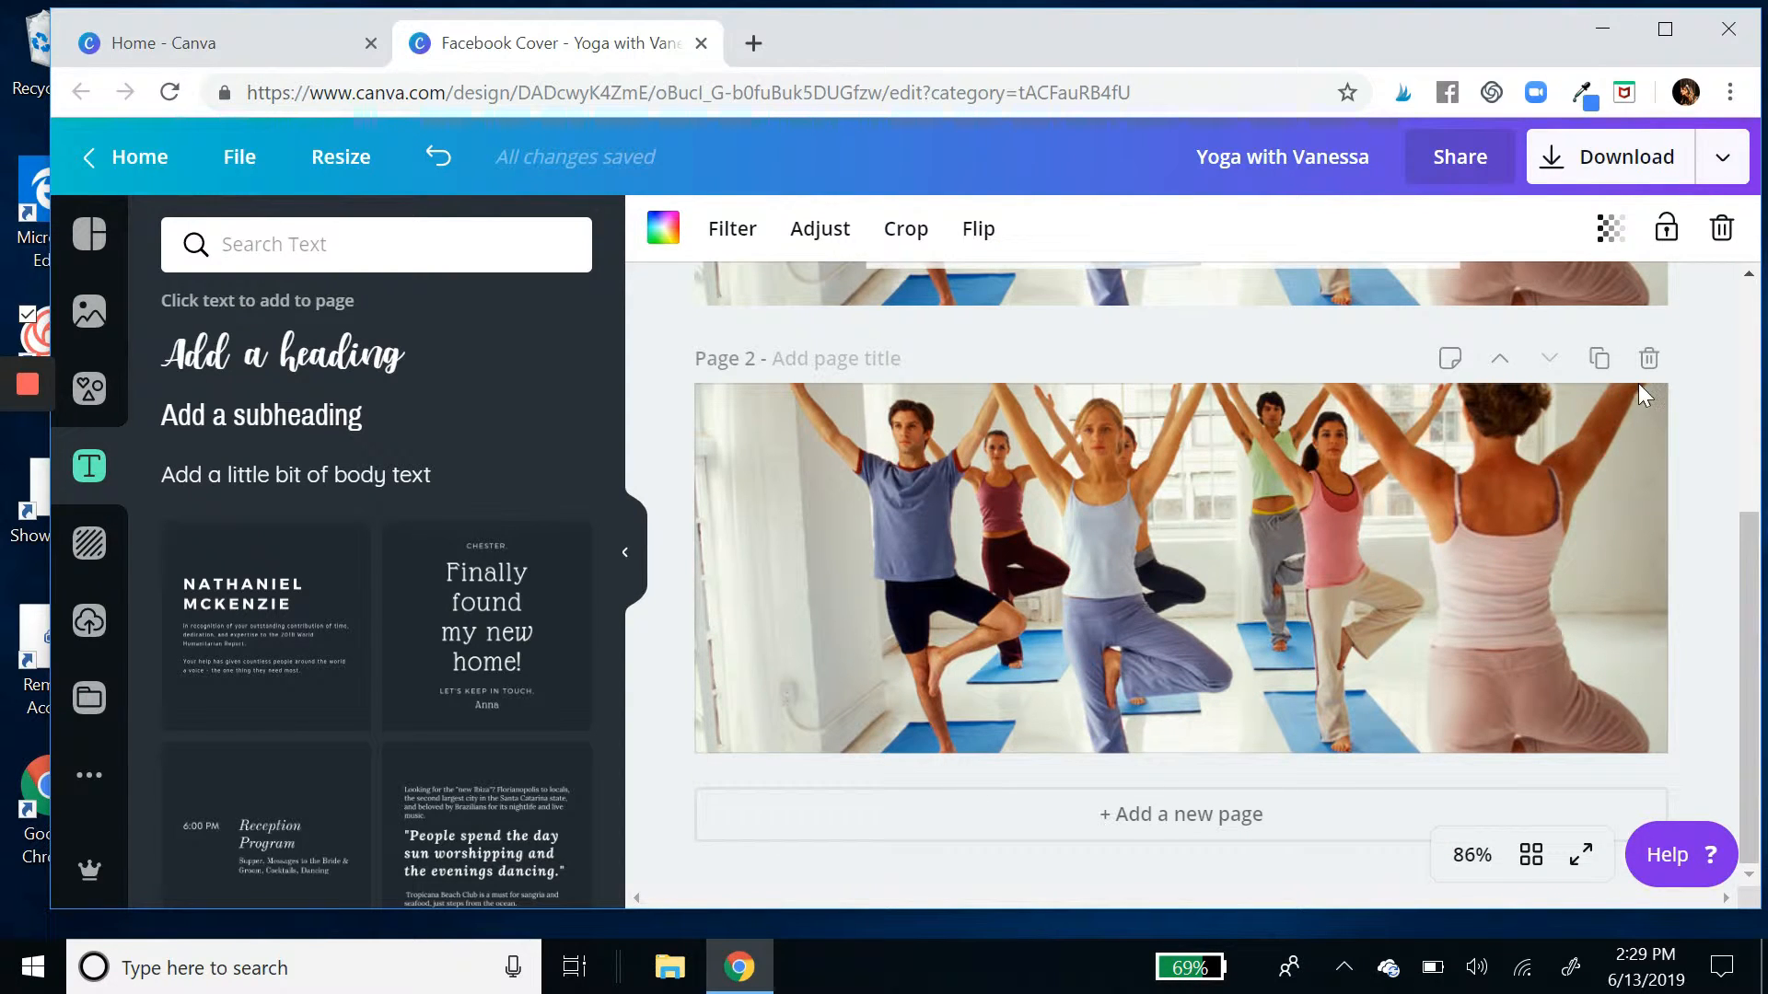
pyautogui.click(1649, 359)
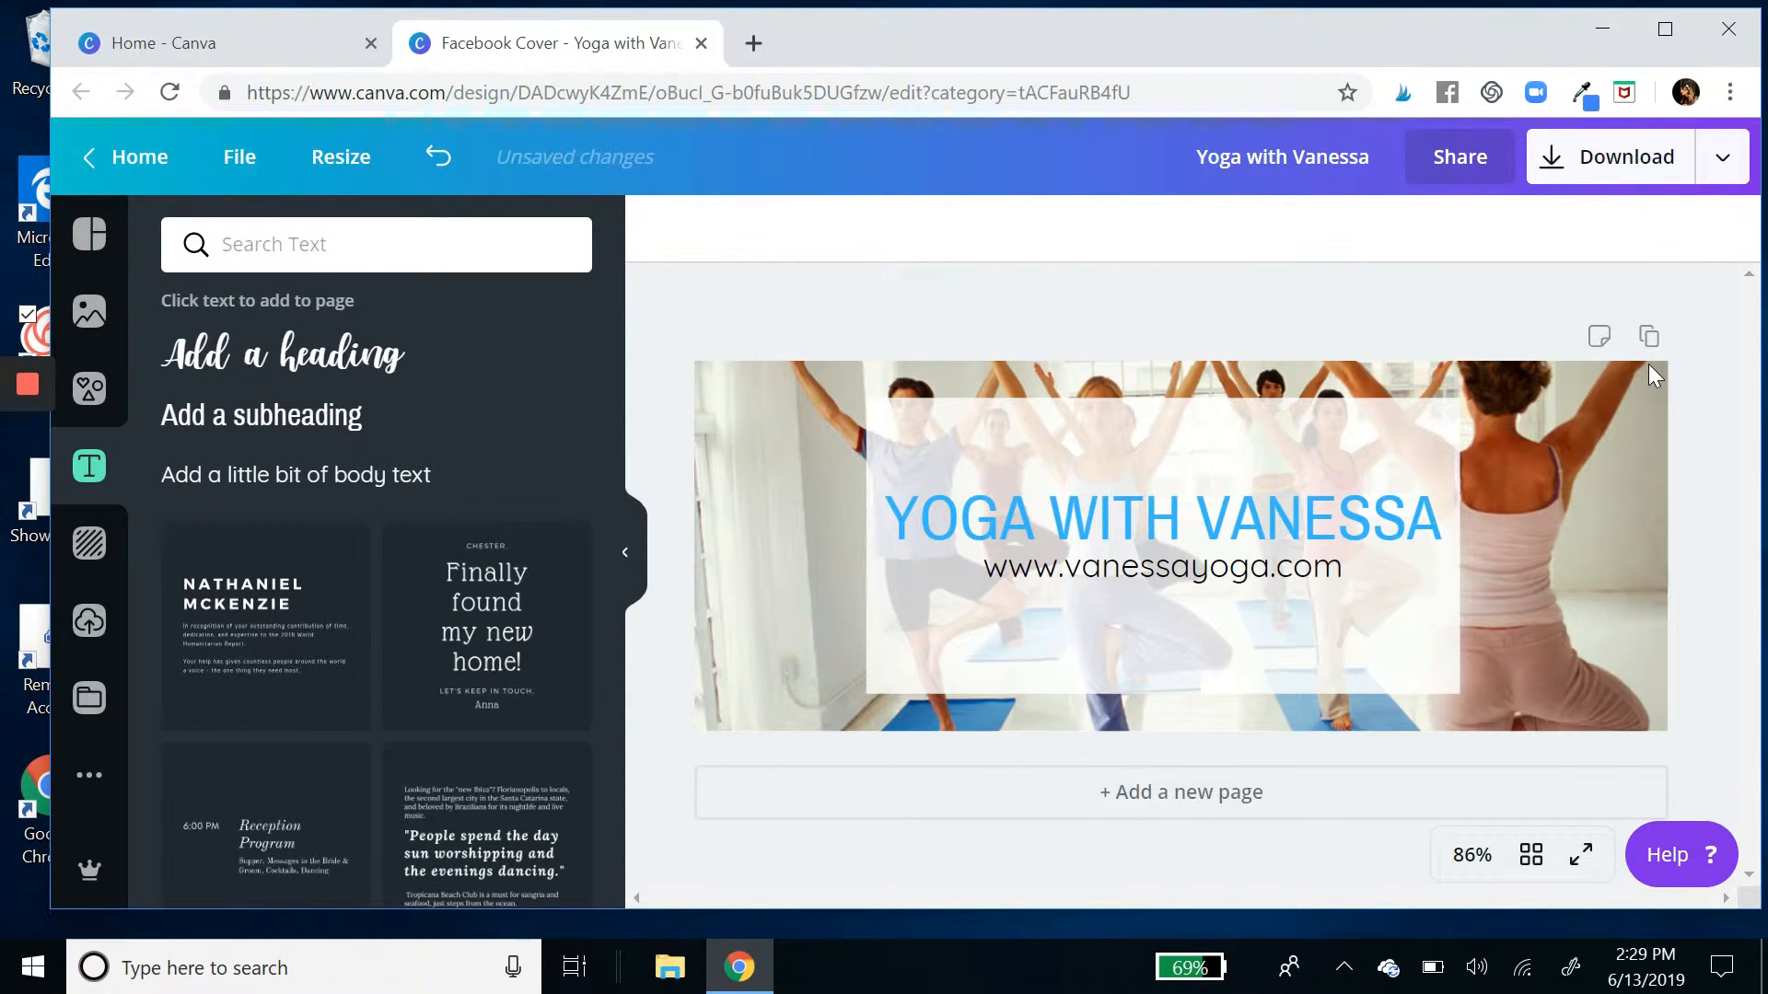
# Download the cover as a PNG and return to the design.
pyautogui.click(1547, 171)
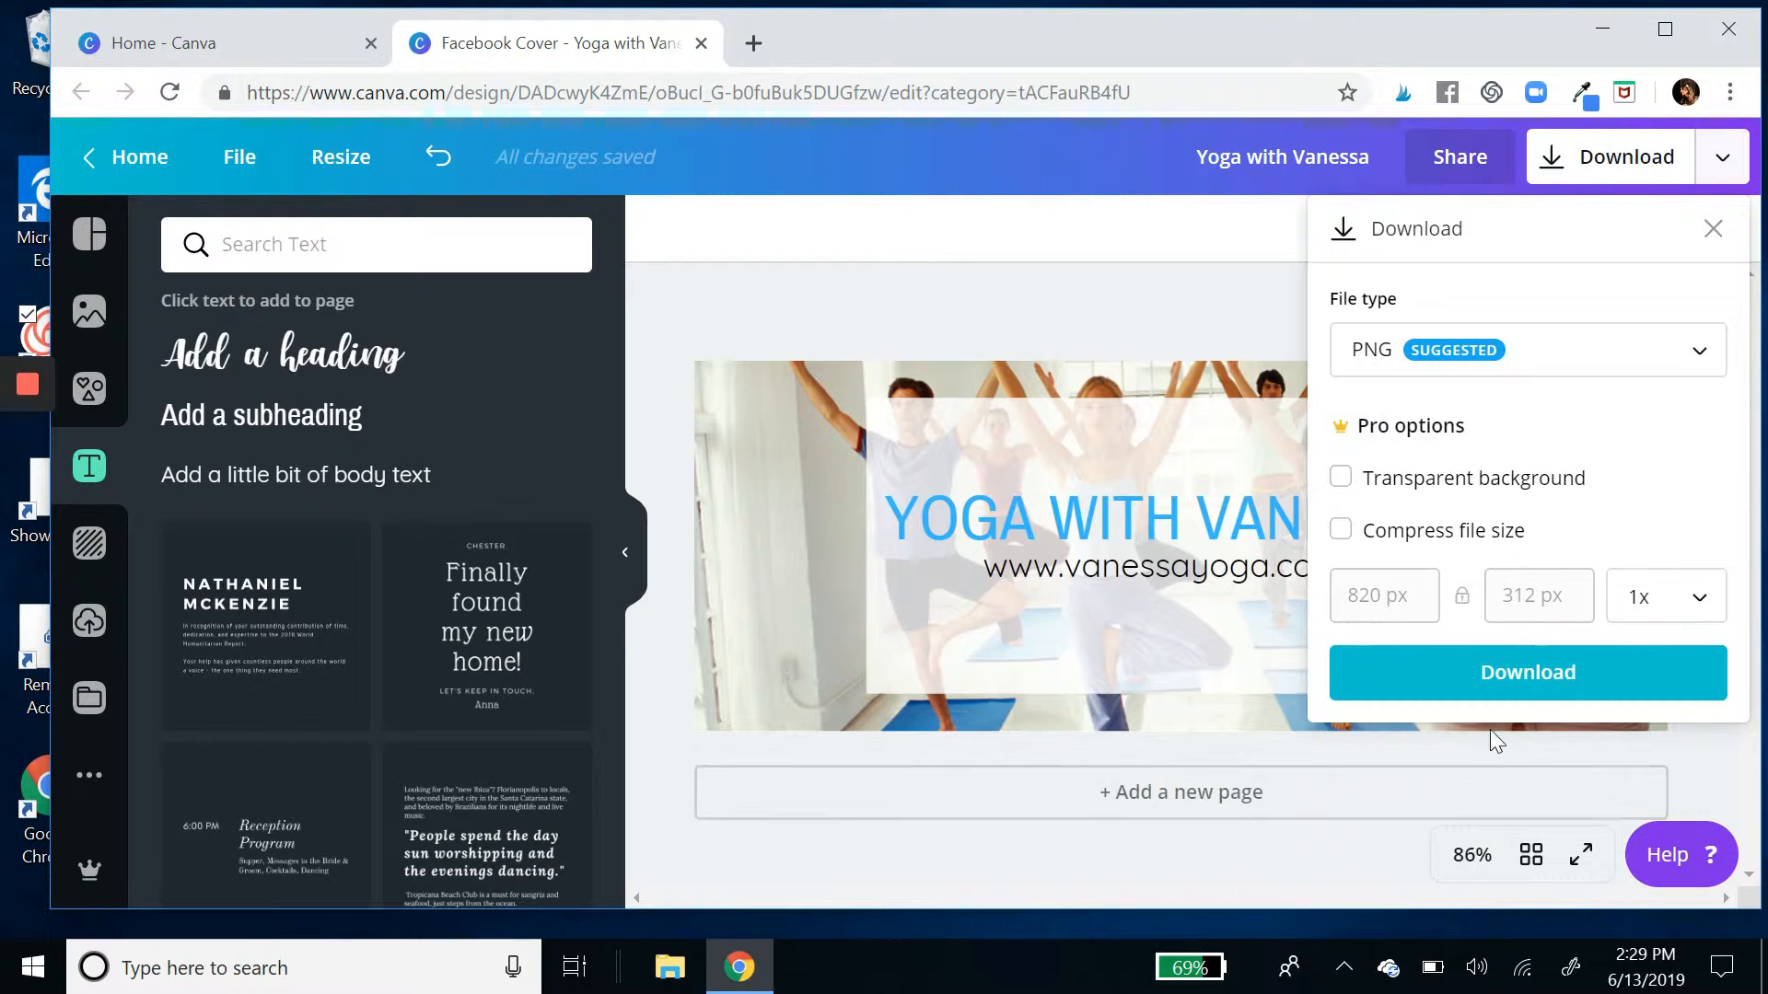
pyautogui.click(1526, 689)
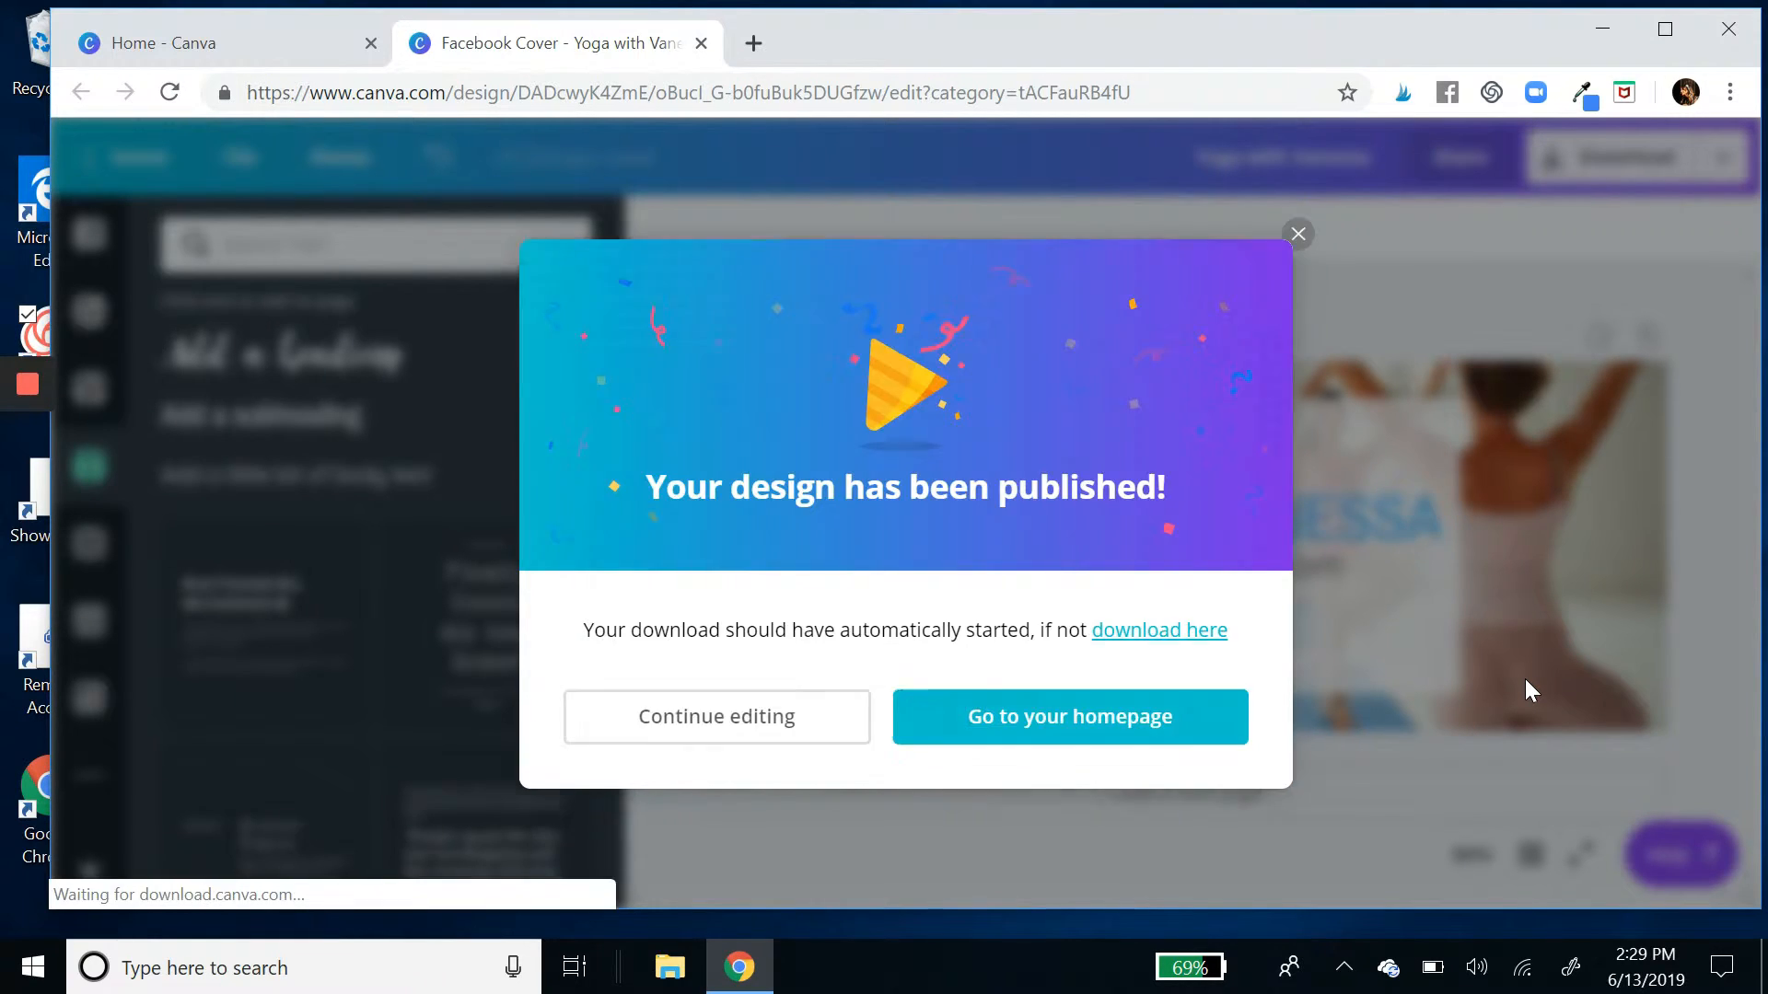
pyautogui.click(777, 717)
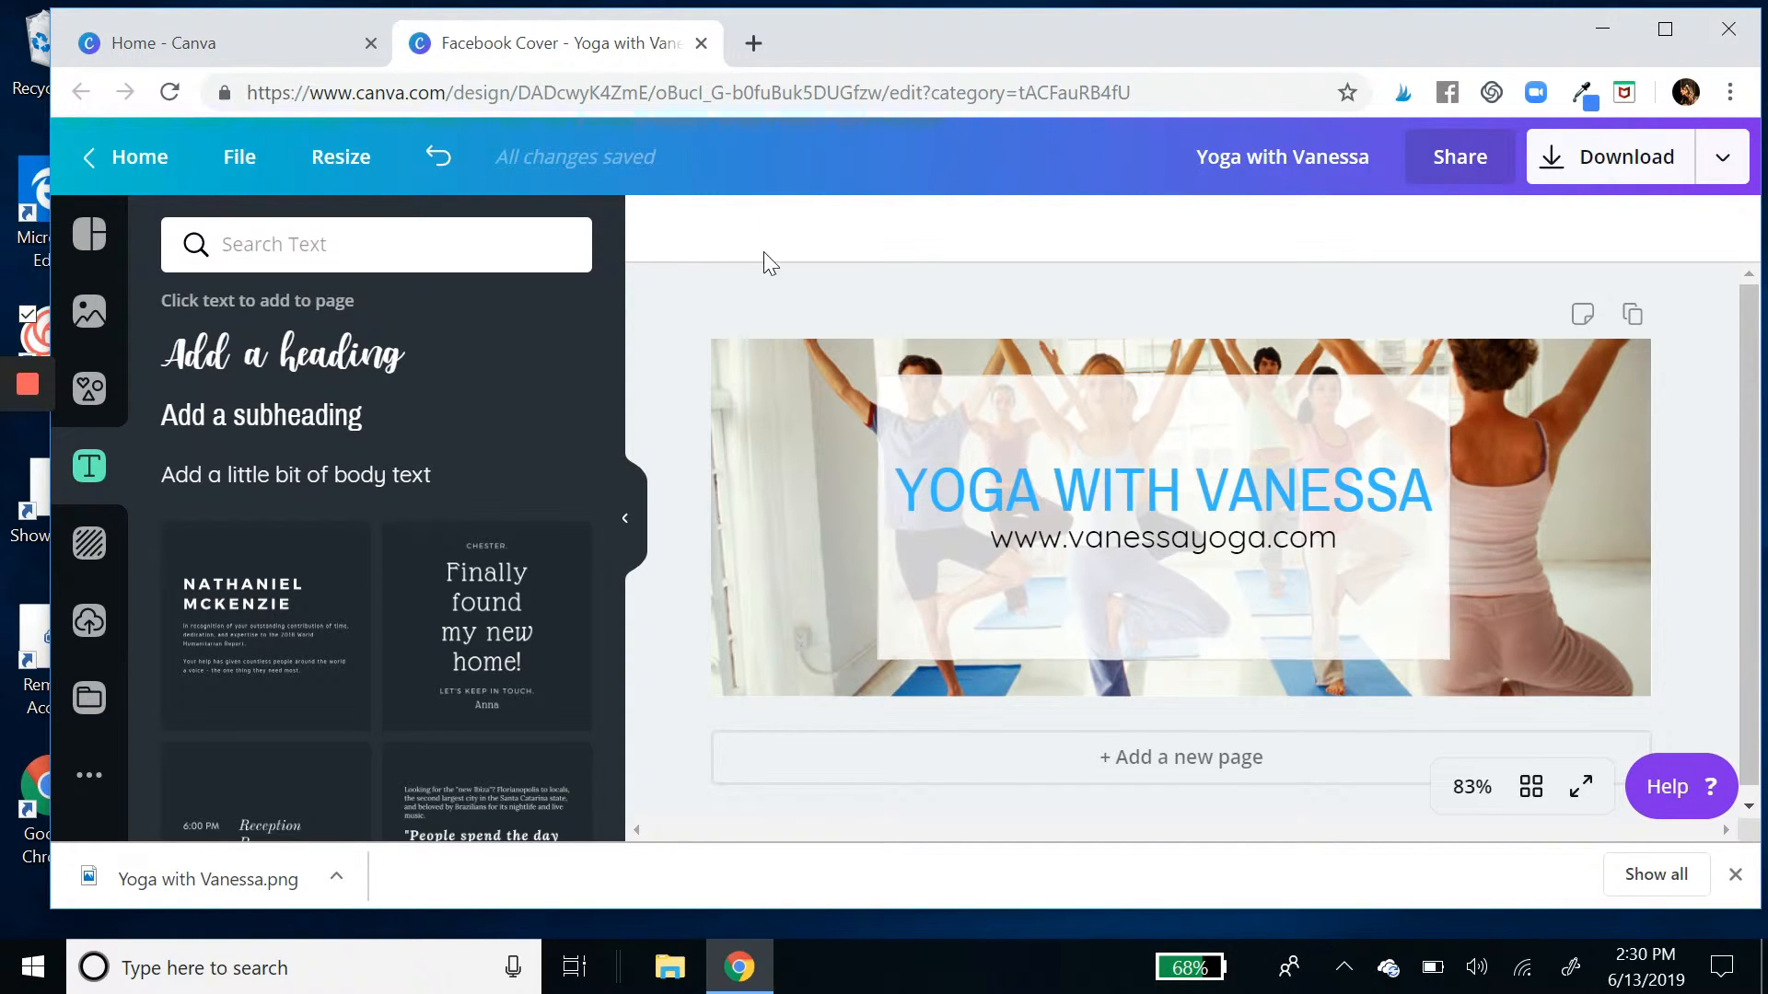
# Open facebook.com in a new browser tab and go to the first Facebook page listed under Shortcuts.
pyautogui.click(754, 44)
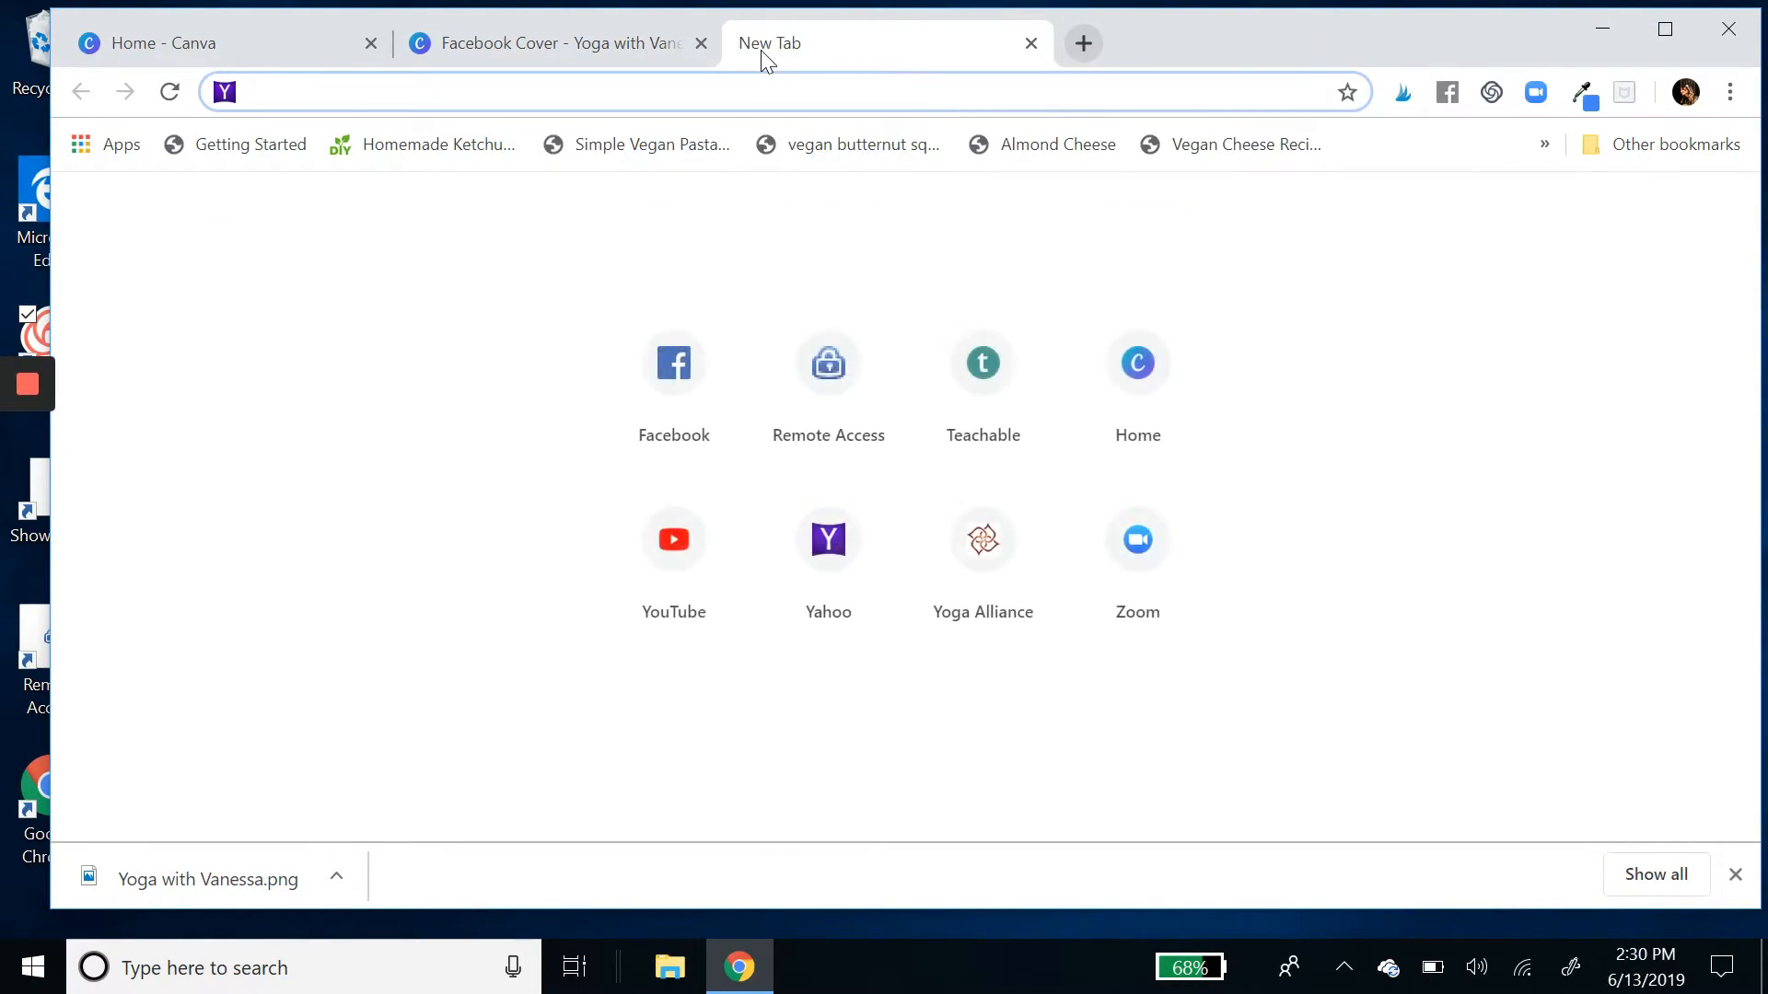
pyautogui.write('fae')
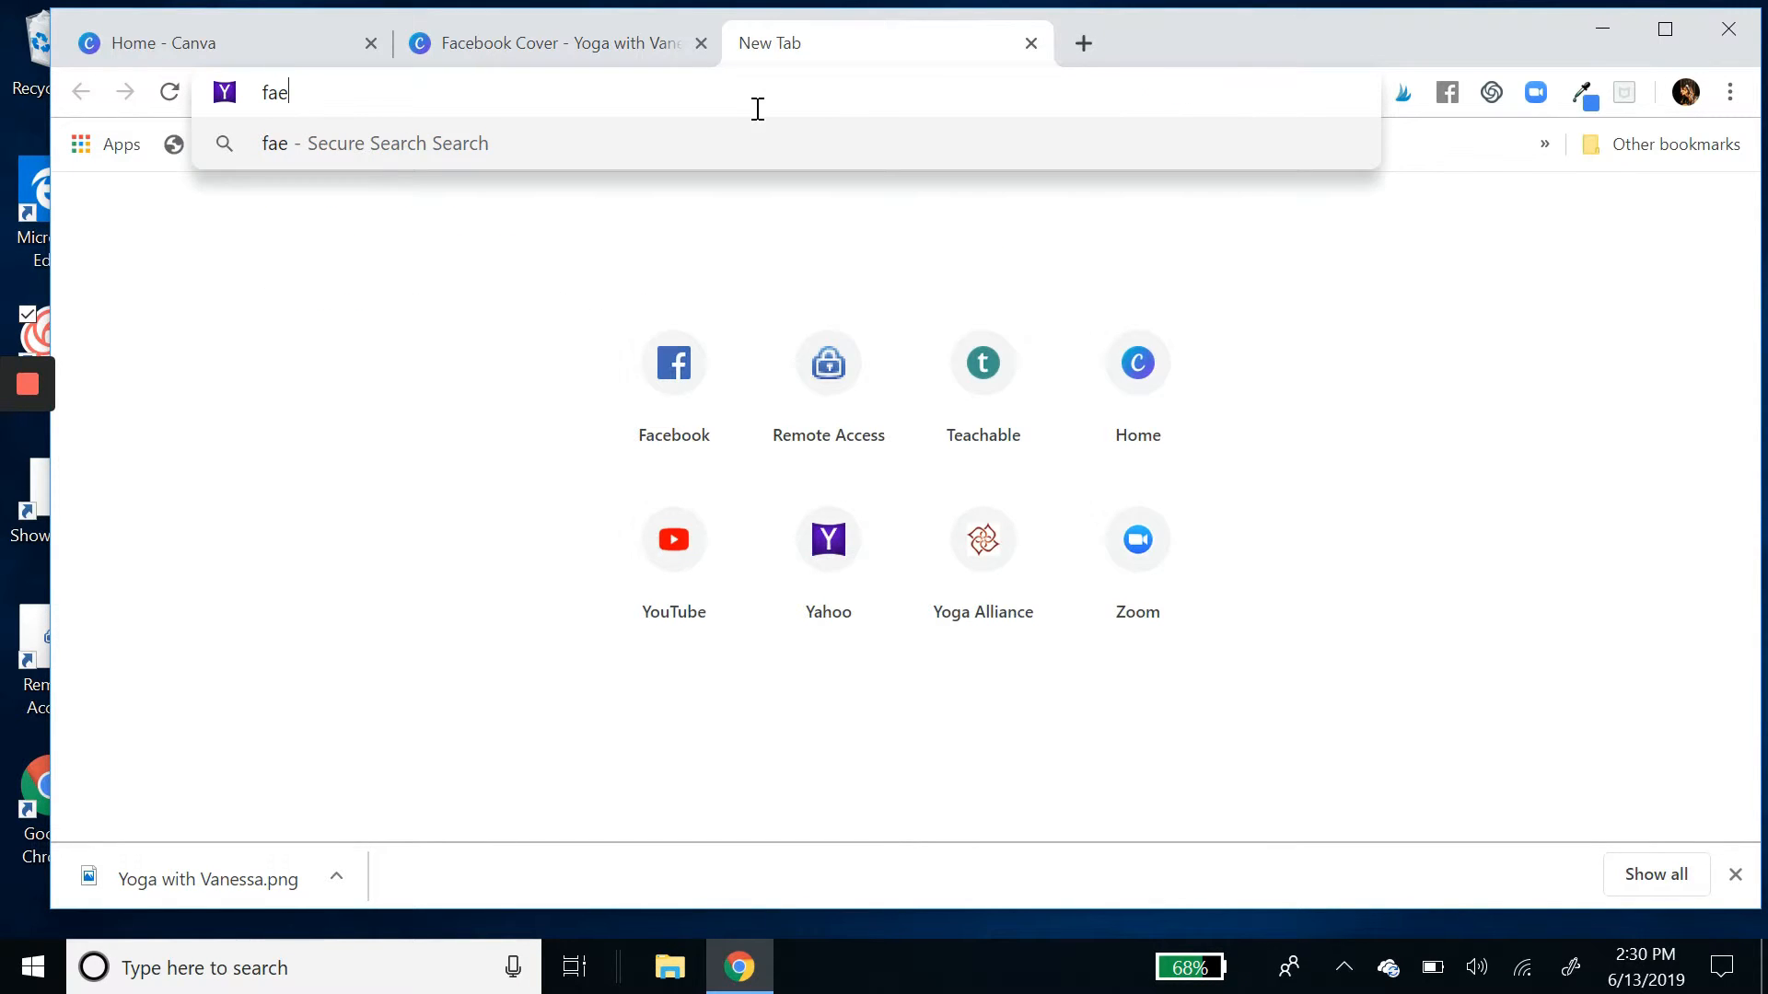
pyautogui.press('BackSpace')
pyautogui.write('e')
pyautogui.press('BackSpace')
pyautogui.write('ce')
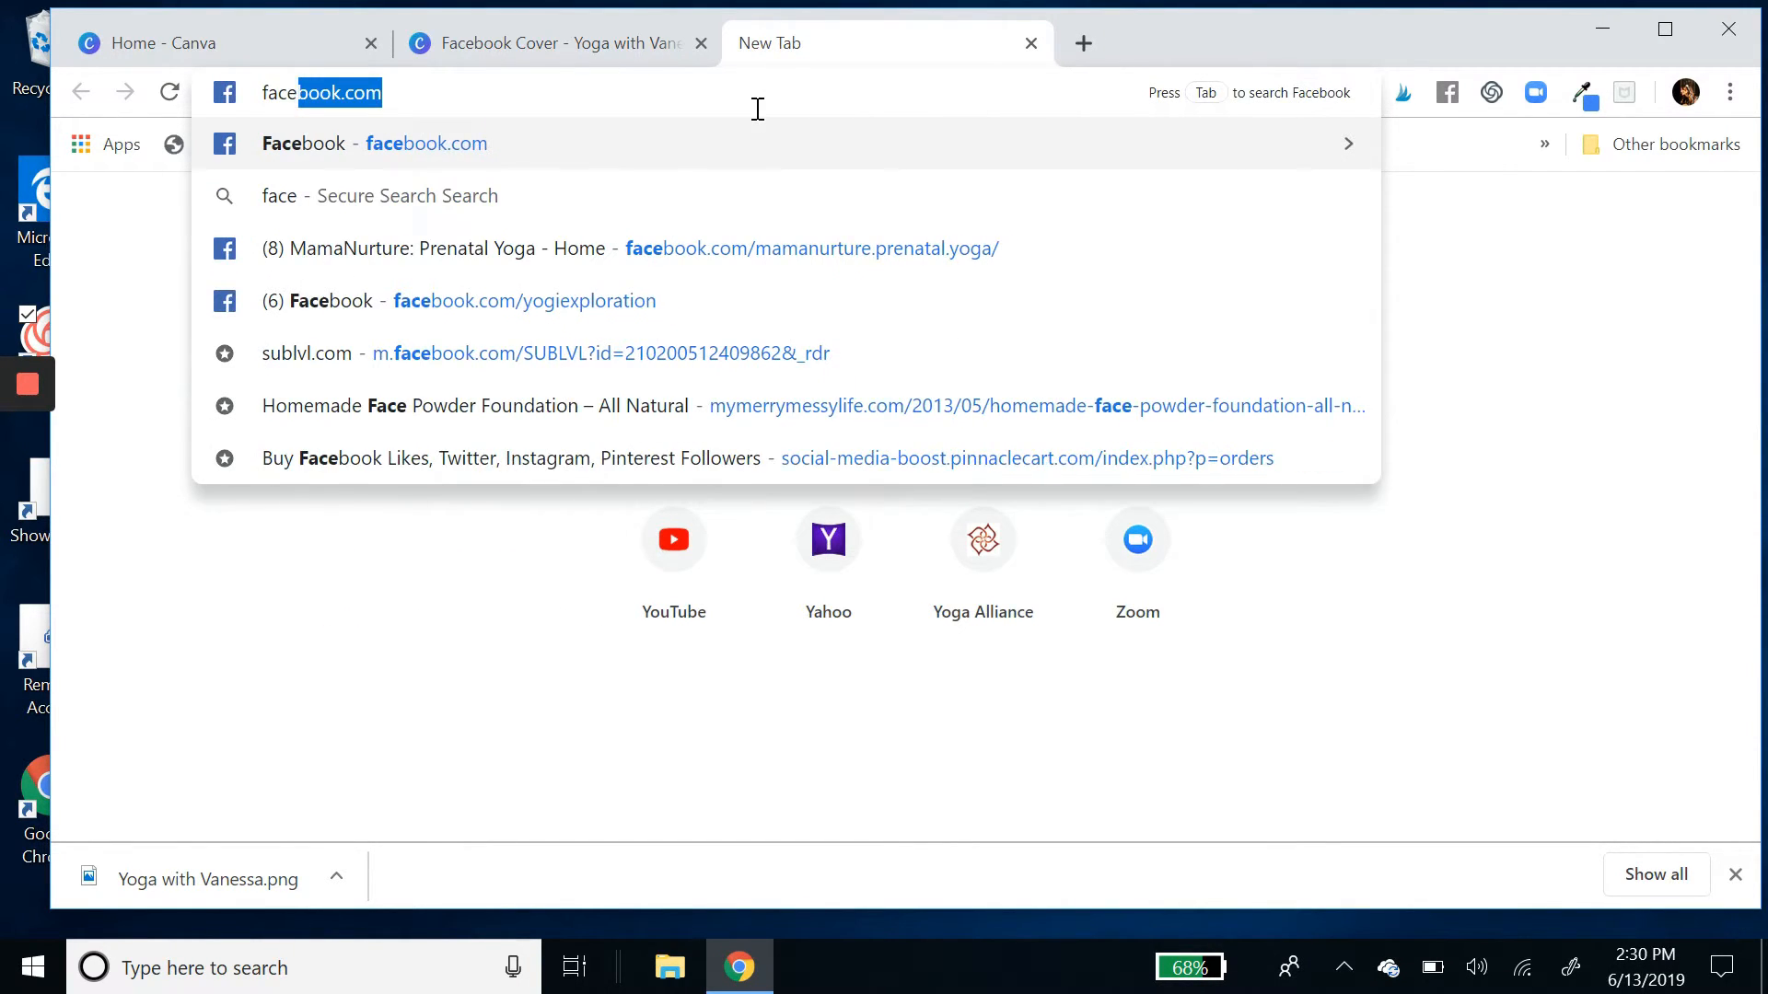
pyautogui.press('Return')
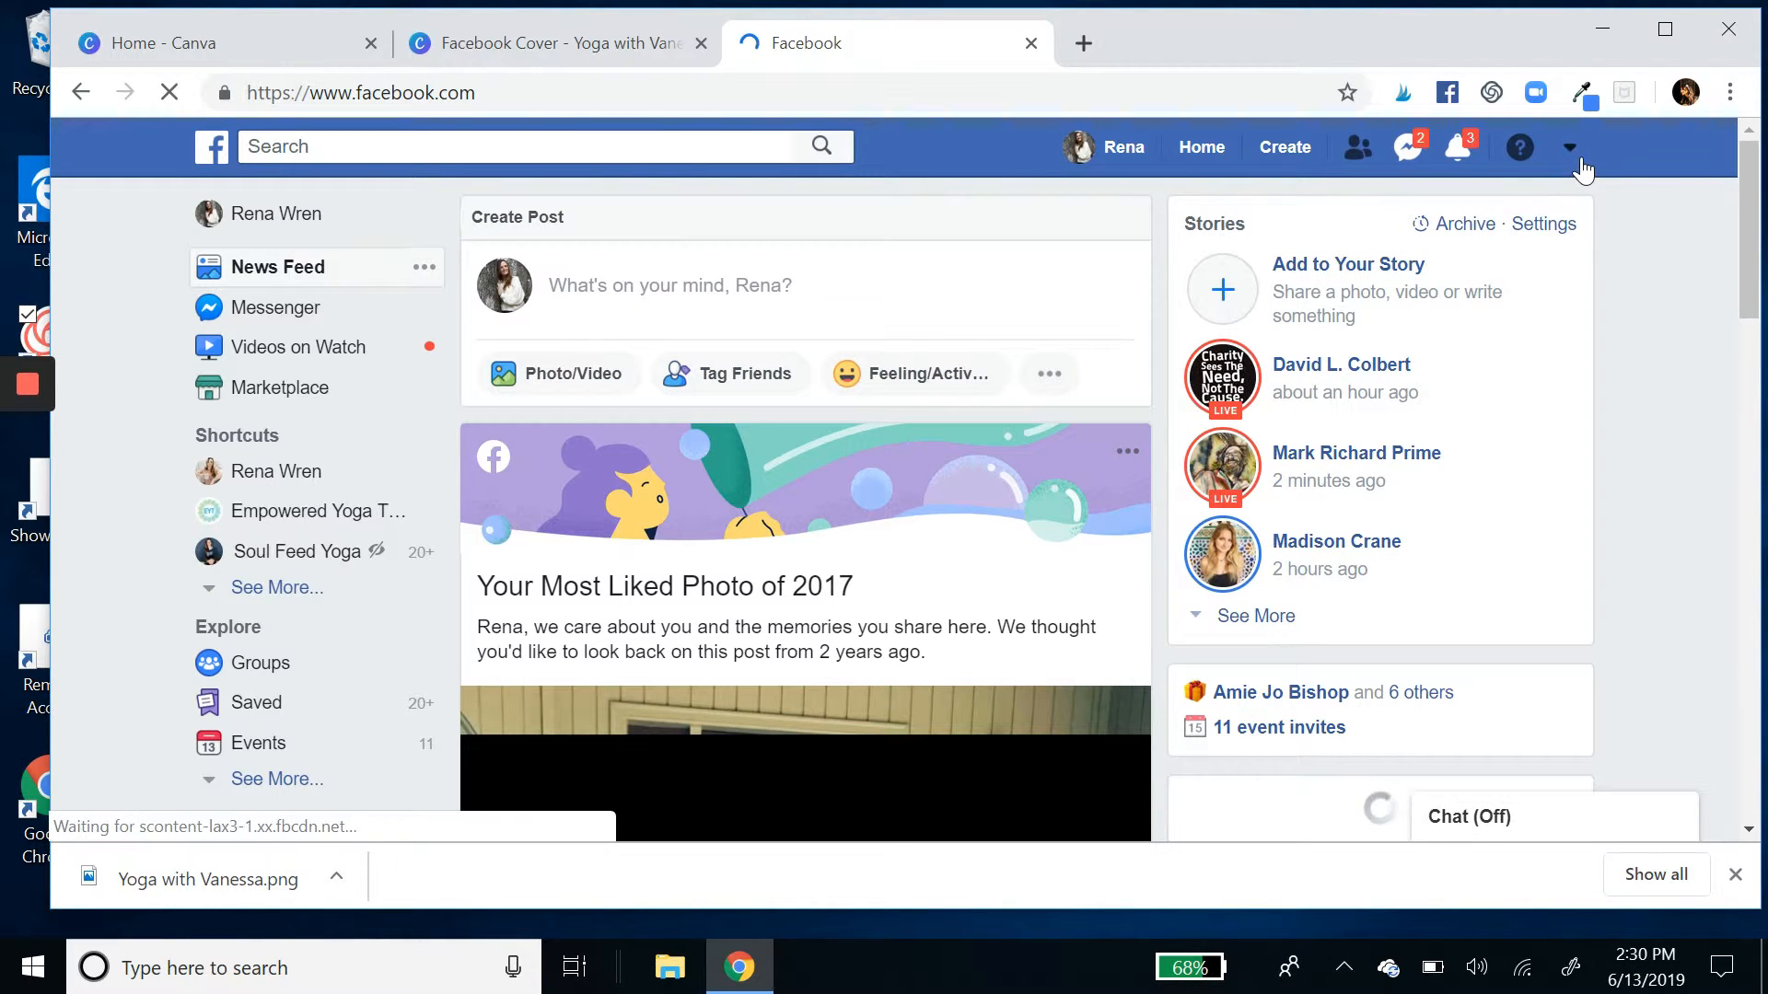
pyautogui.click(1569, 153)
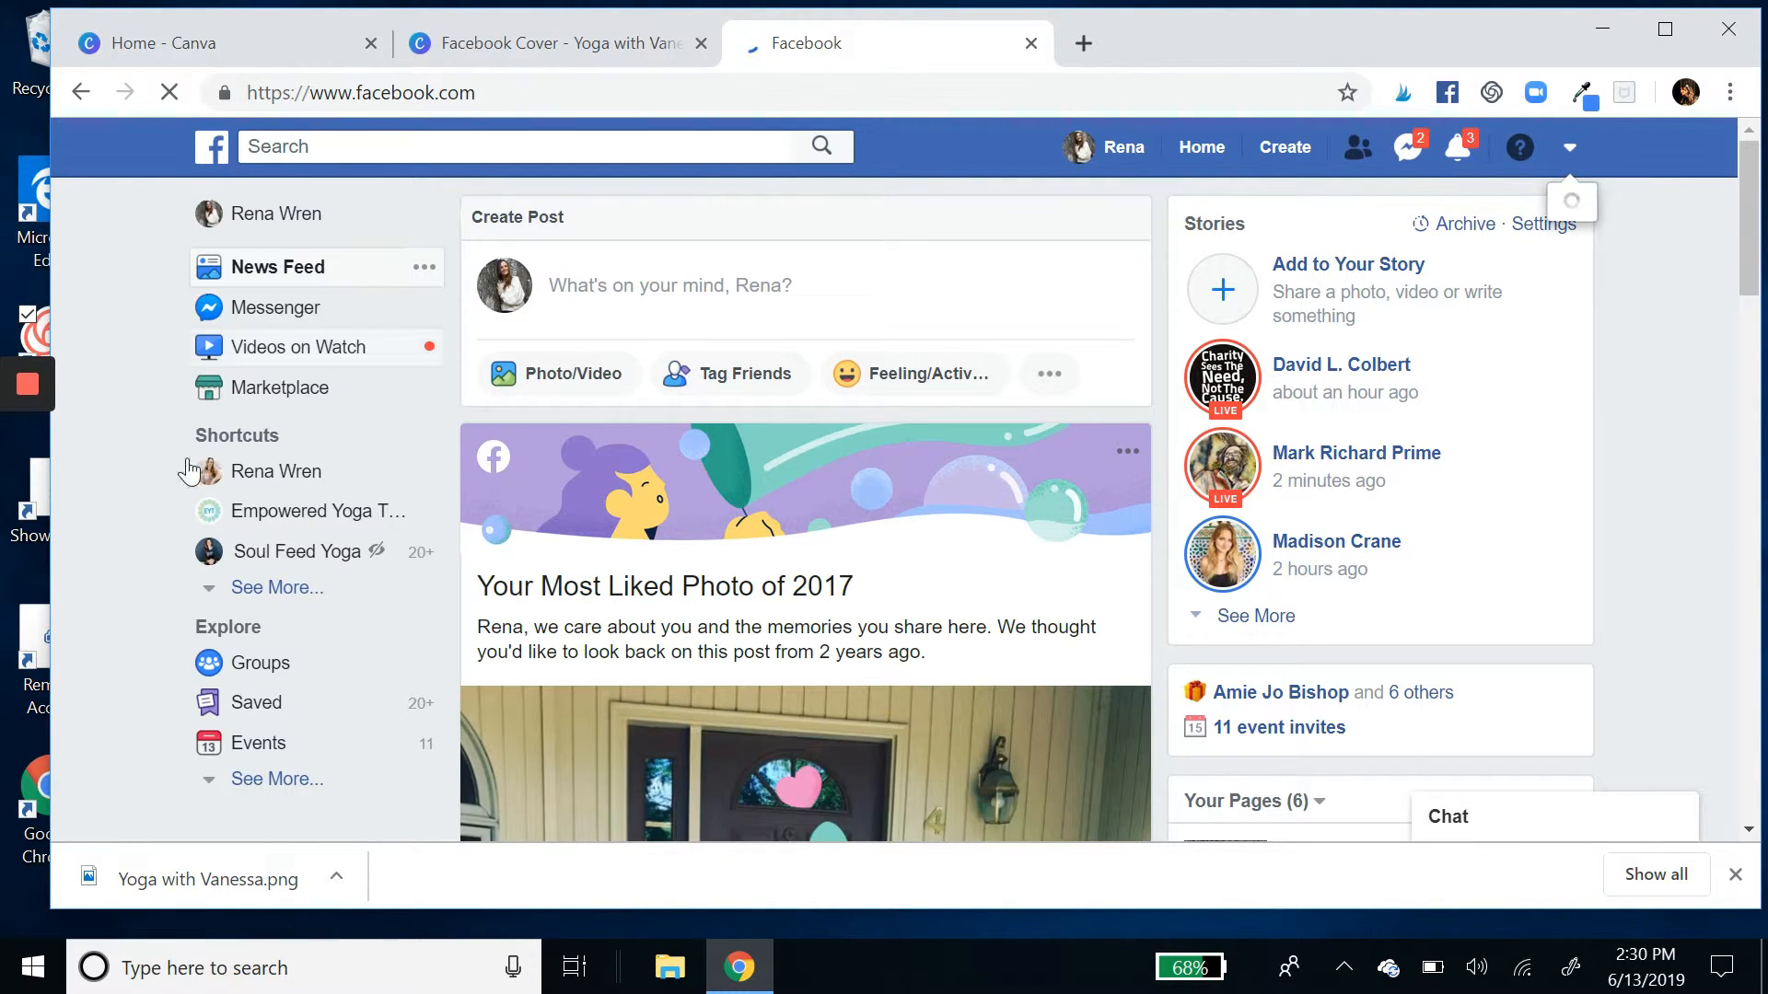
pyautogui.click(277, 472)
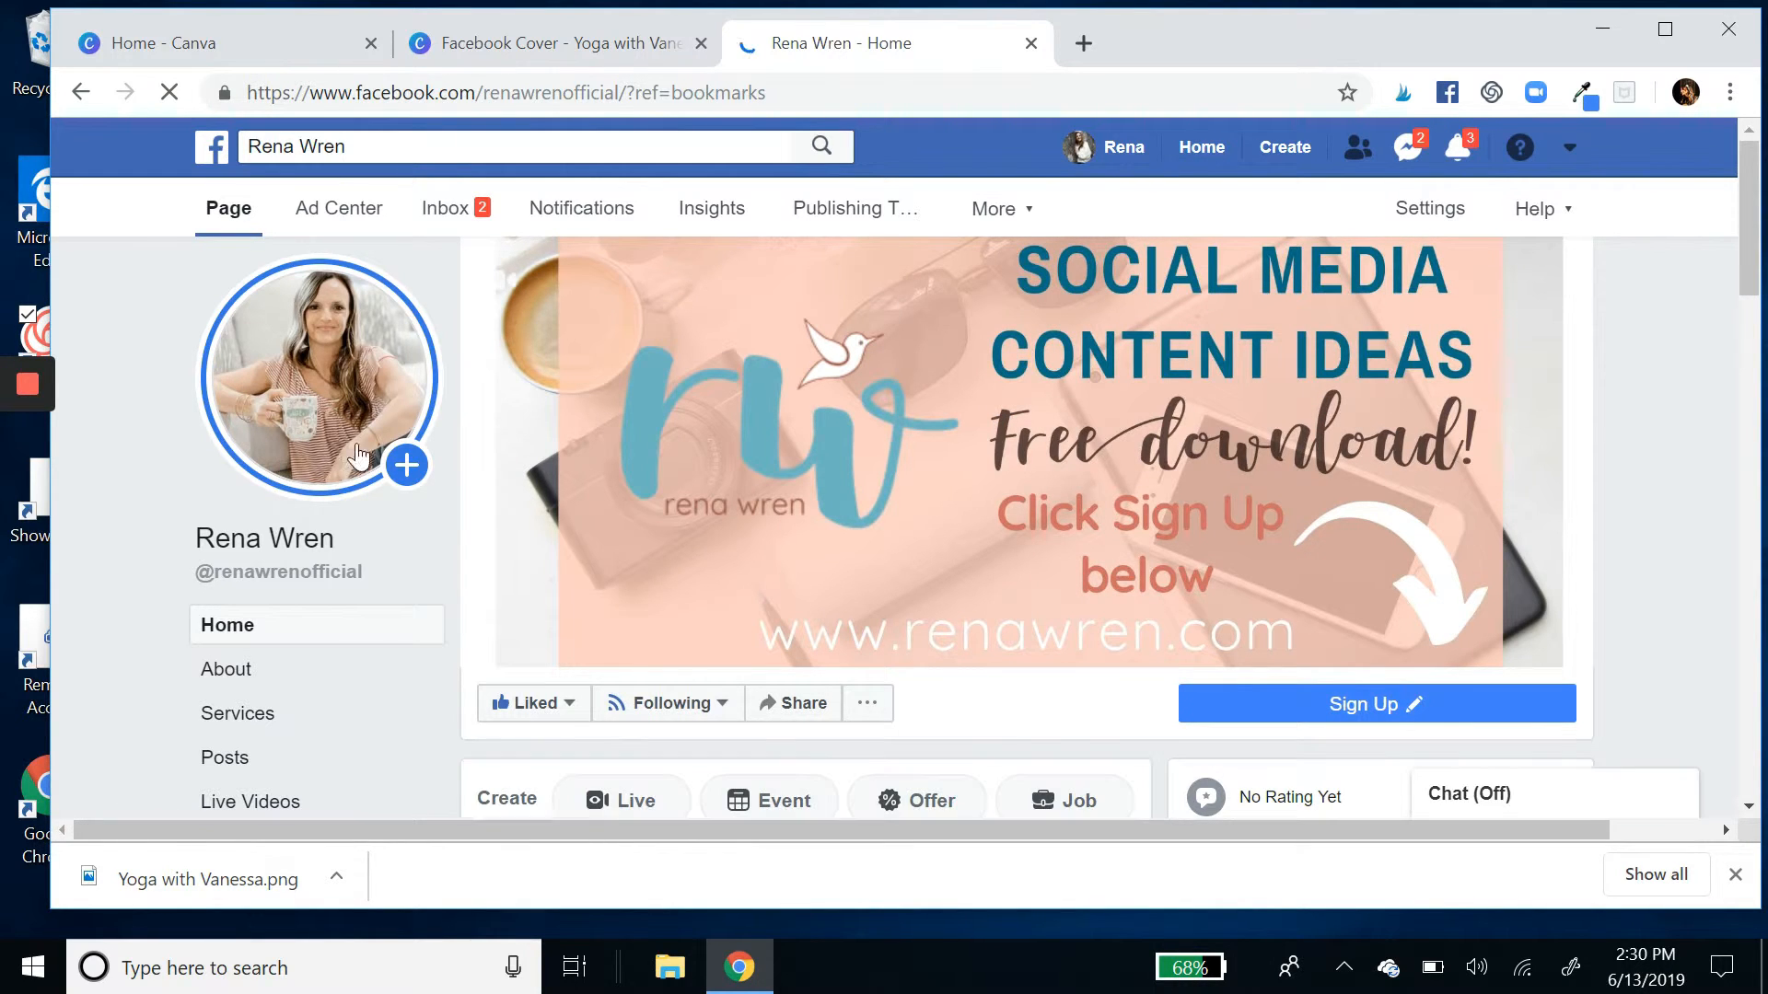
# Examine the page's cover image and how its arrow relates to the Sign Up button, and return to the Canva cover design.
pyautogui.scroll(-3, 1024, 381)
pyautogui.scroll(3, 1025, 381)
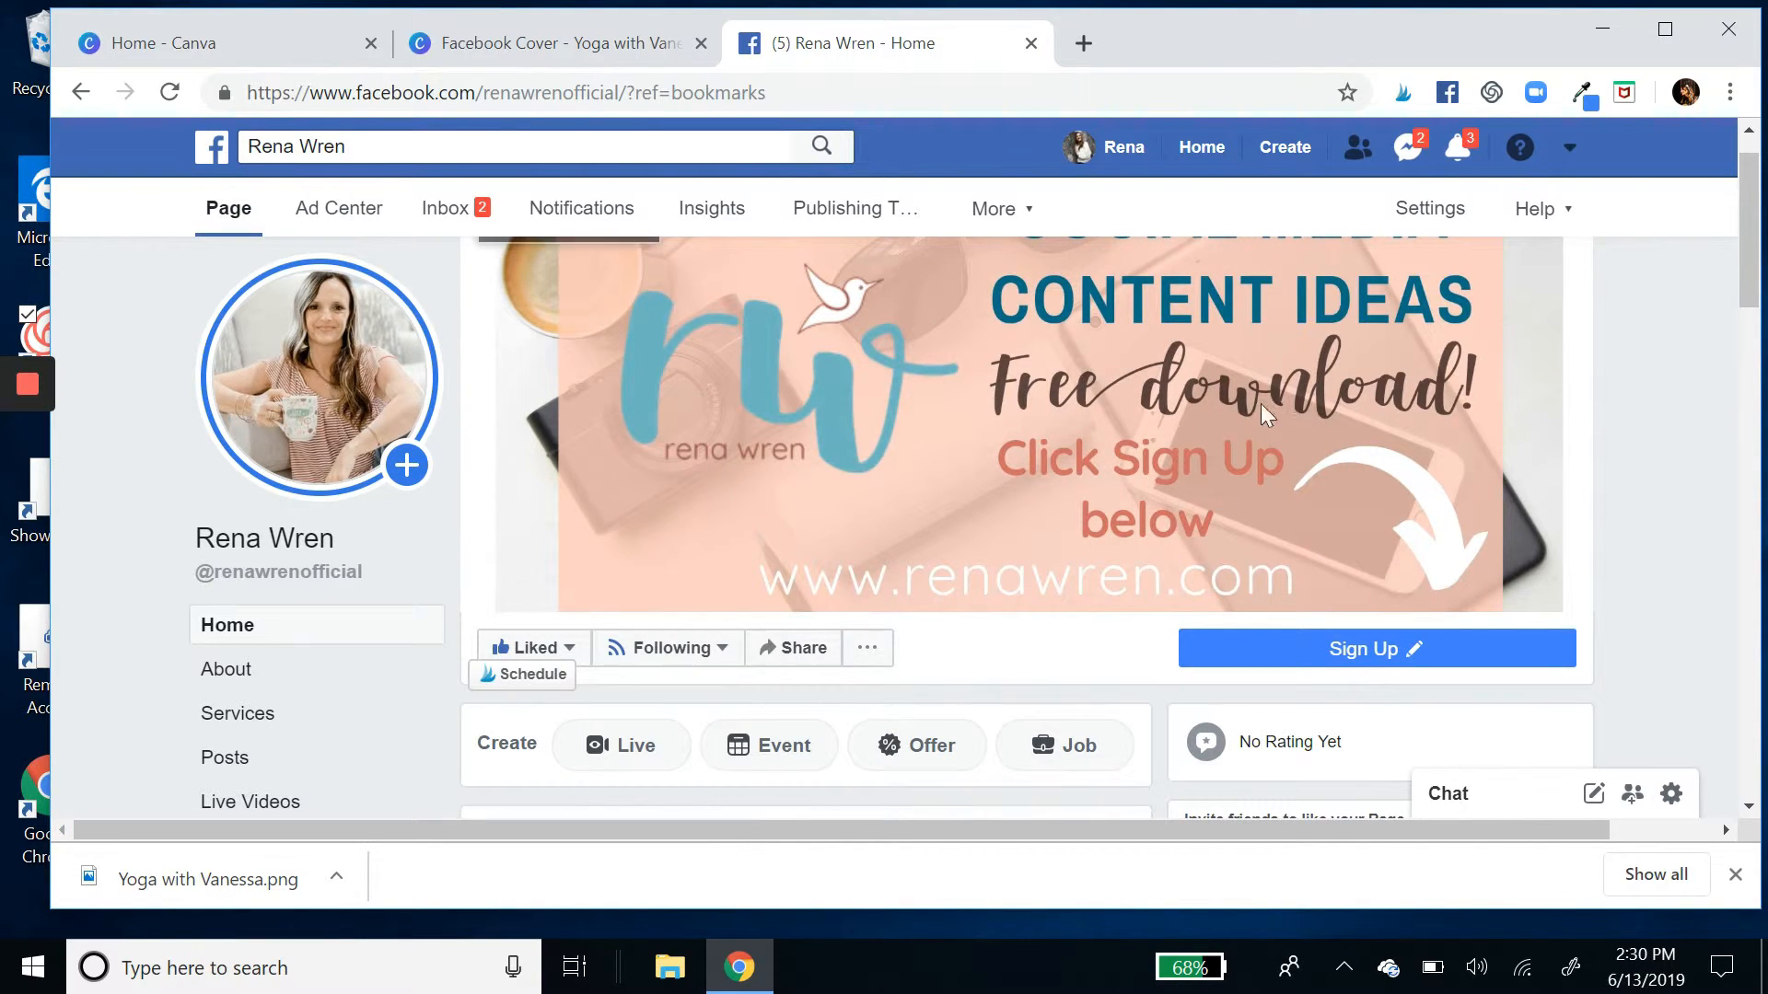
pyautogui.moveTo(1370, 661)
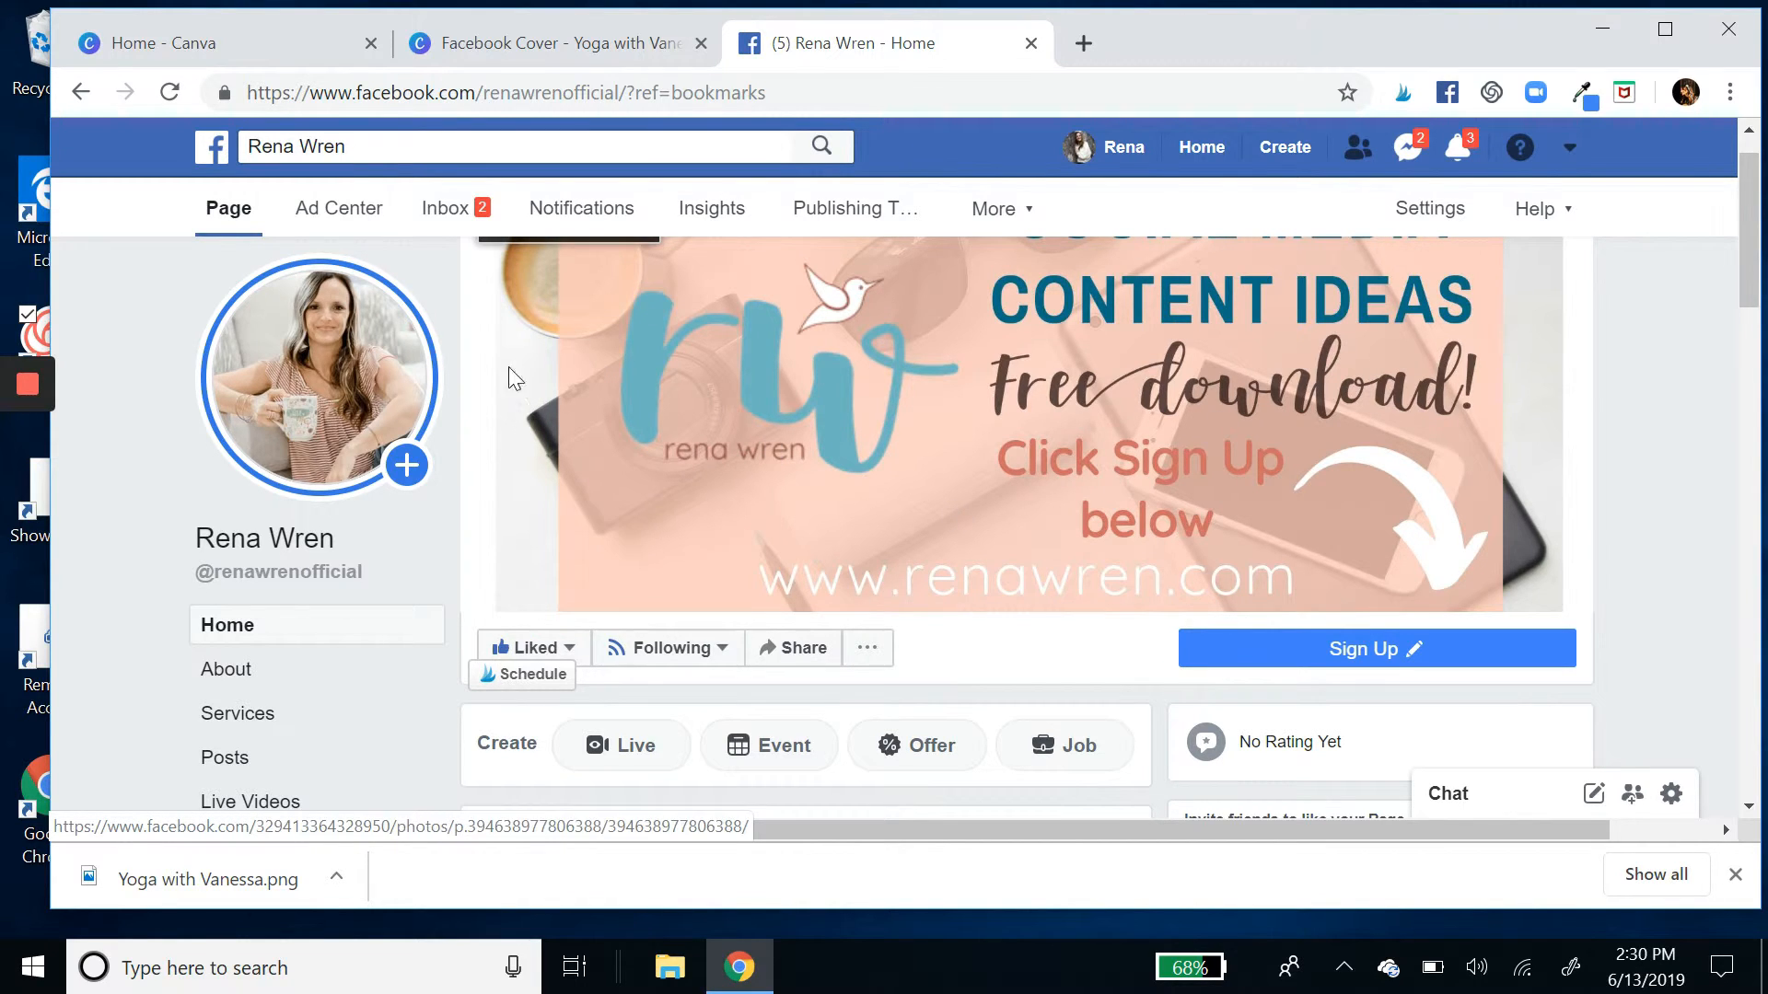
pyautogui.scroll(-3, 1489, 335)
pyautogui.scroll(2, 1489, 335)
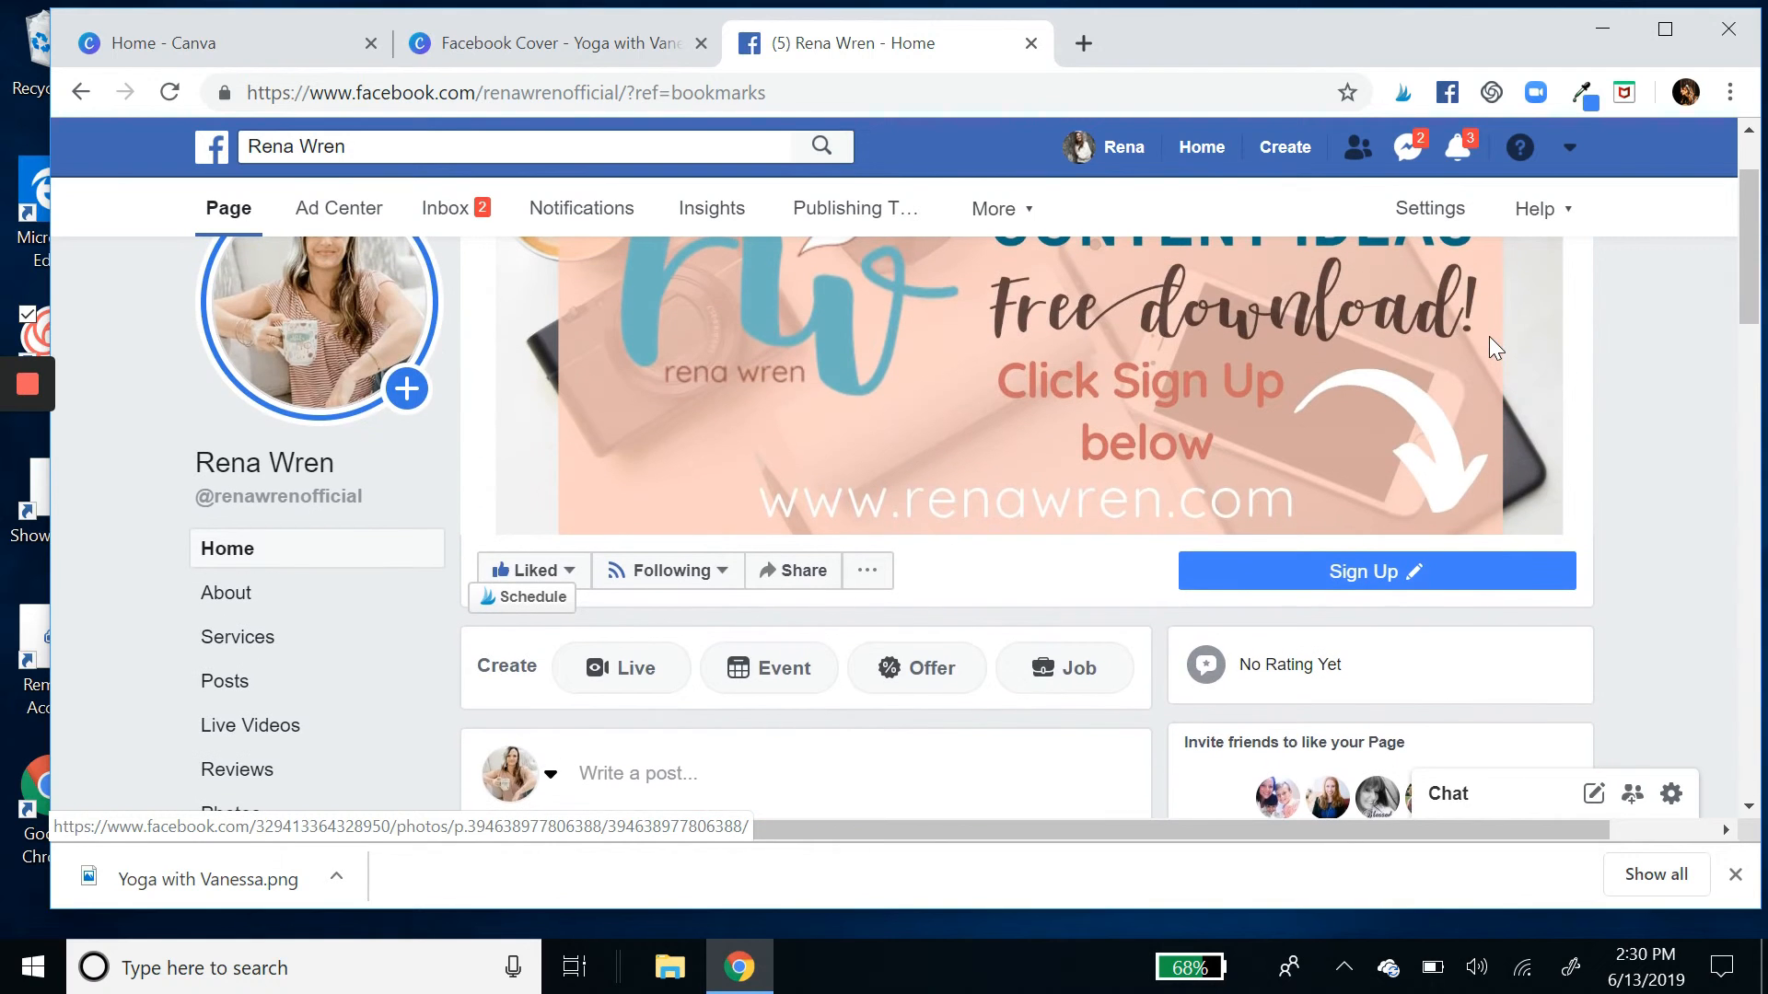
pyautogui.scroll(-2, 1489, 335)
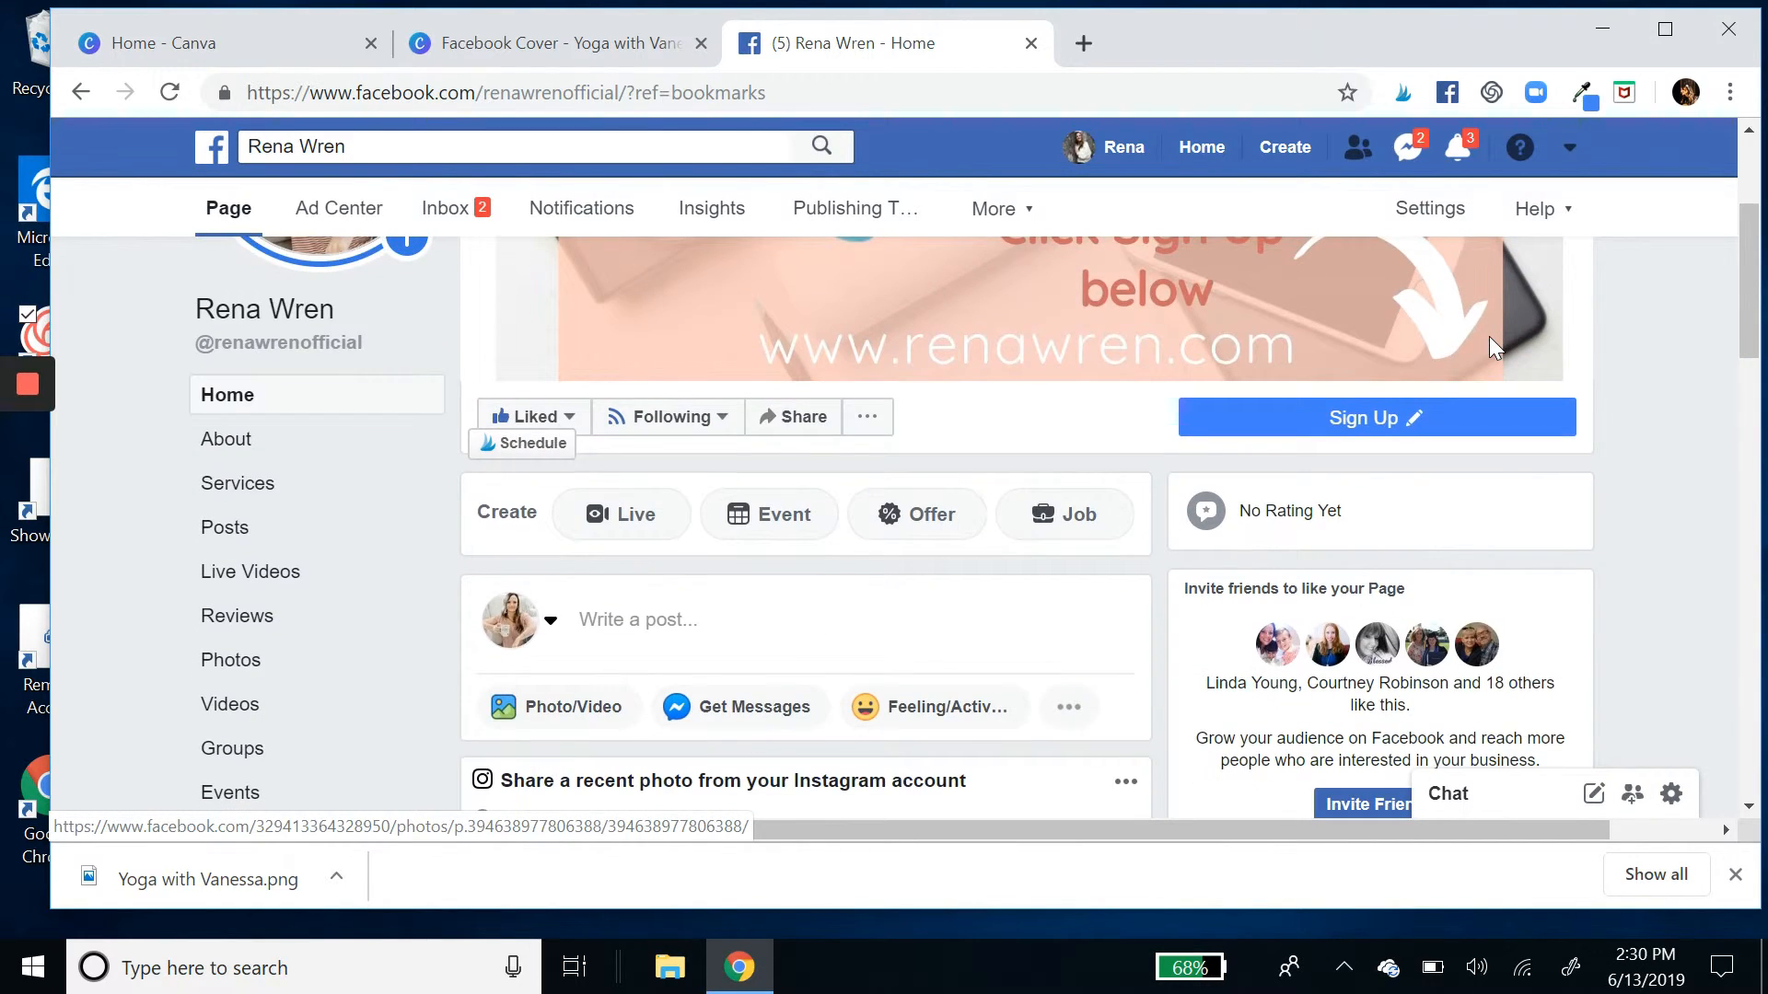
pyautogui.scroll(4, 1489, 335)
pyautogui.scroll(-2, 1489, 335)
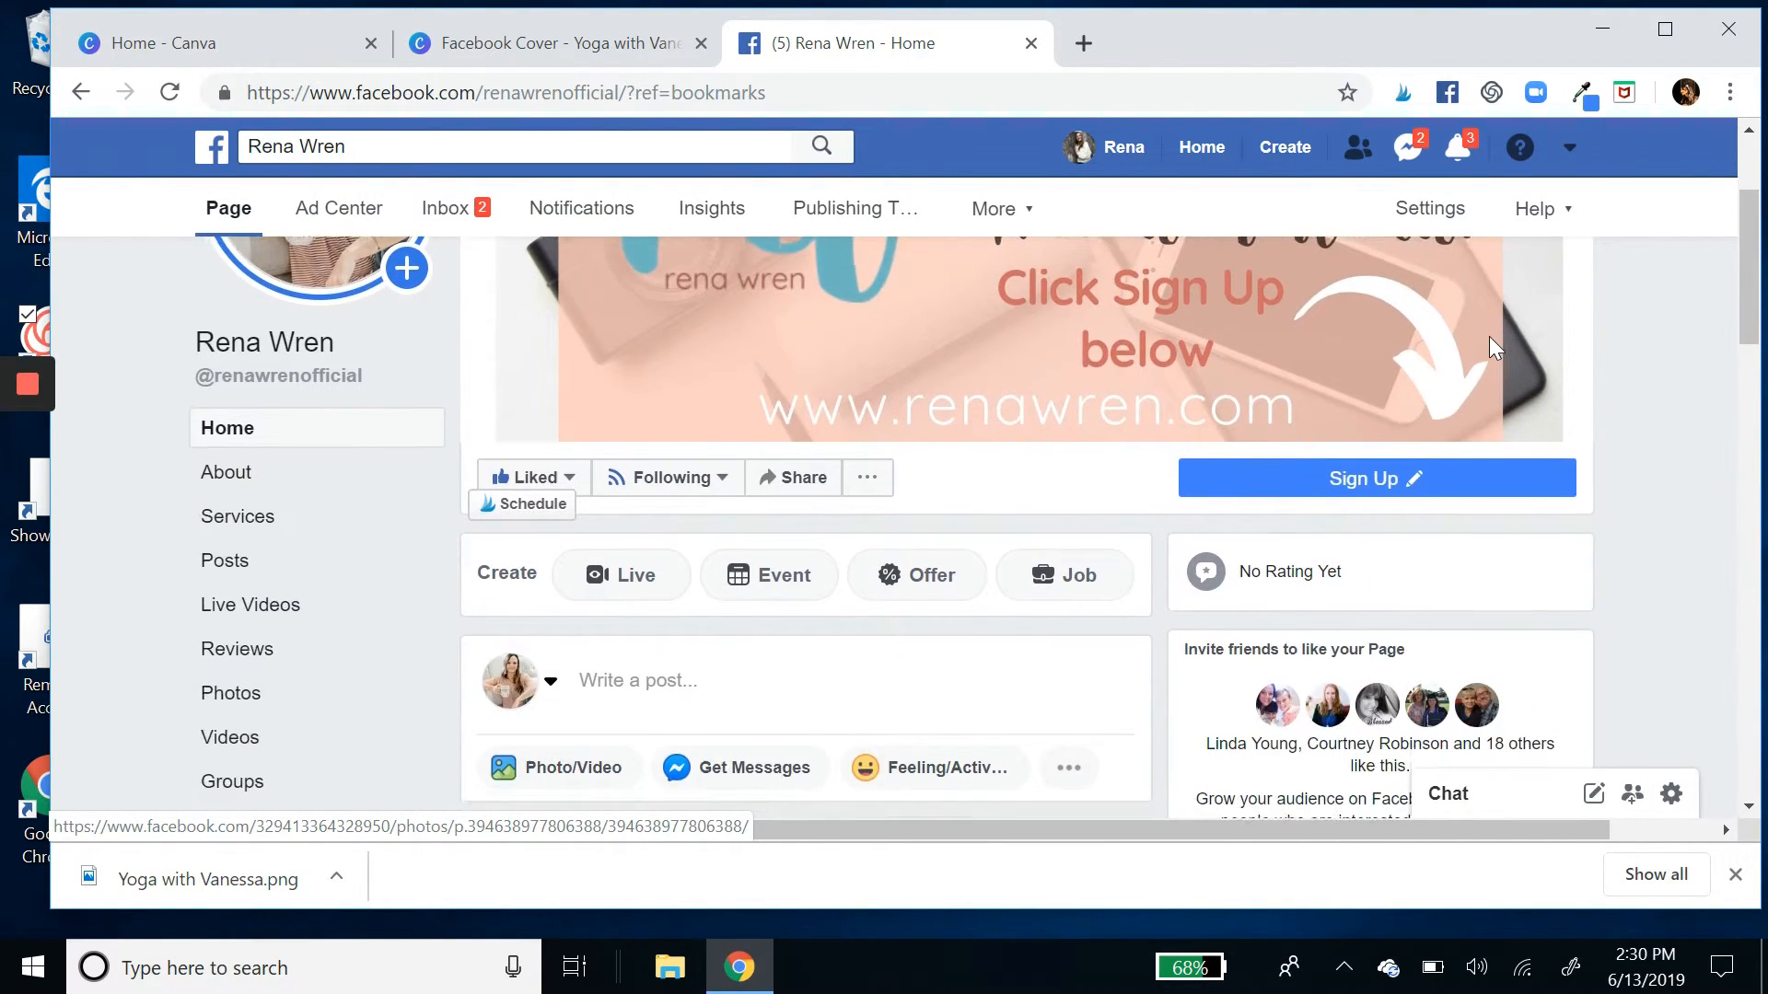
pyautogui.scroll(2, 1489, 335)
pyautogui.scroll(-3, 1489, 337)
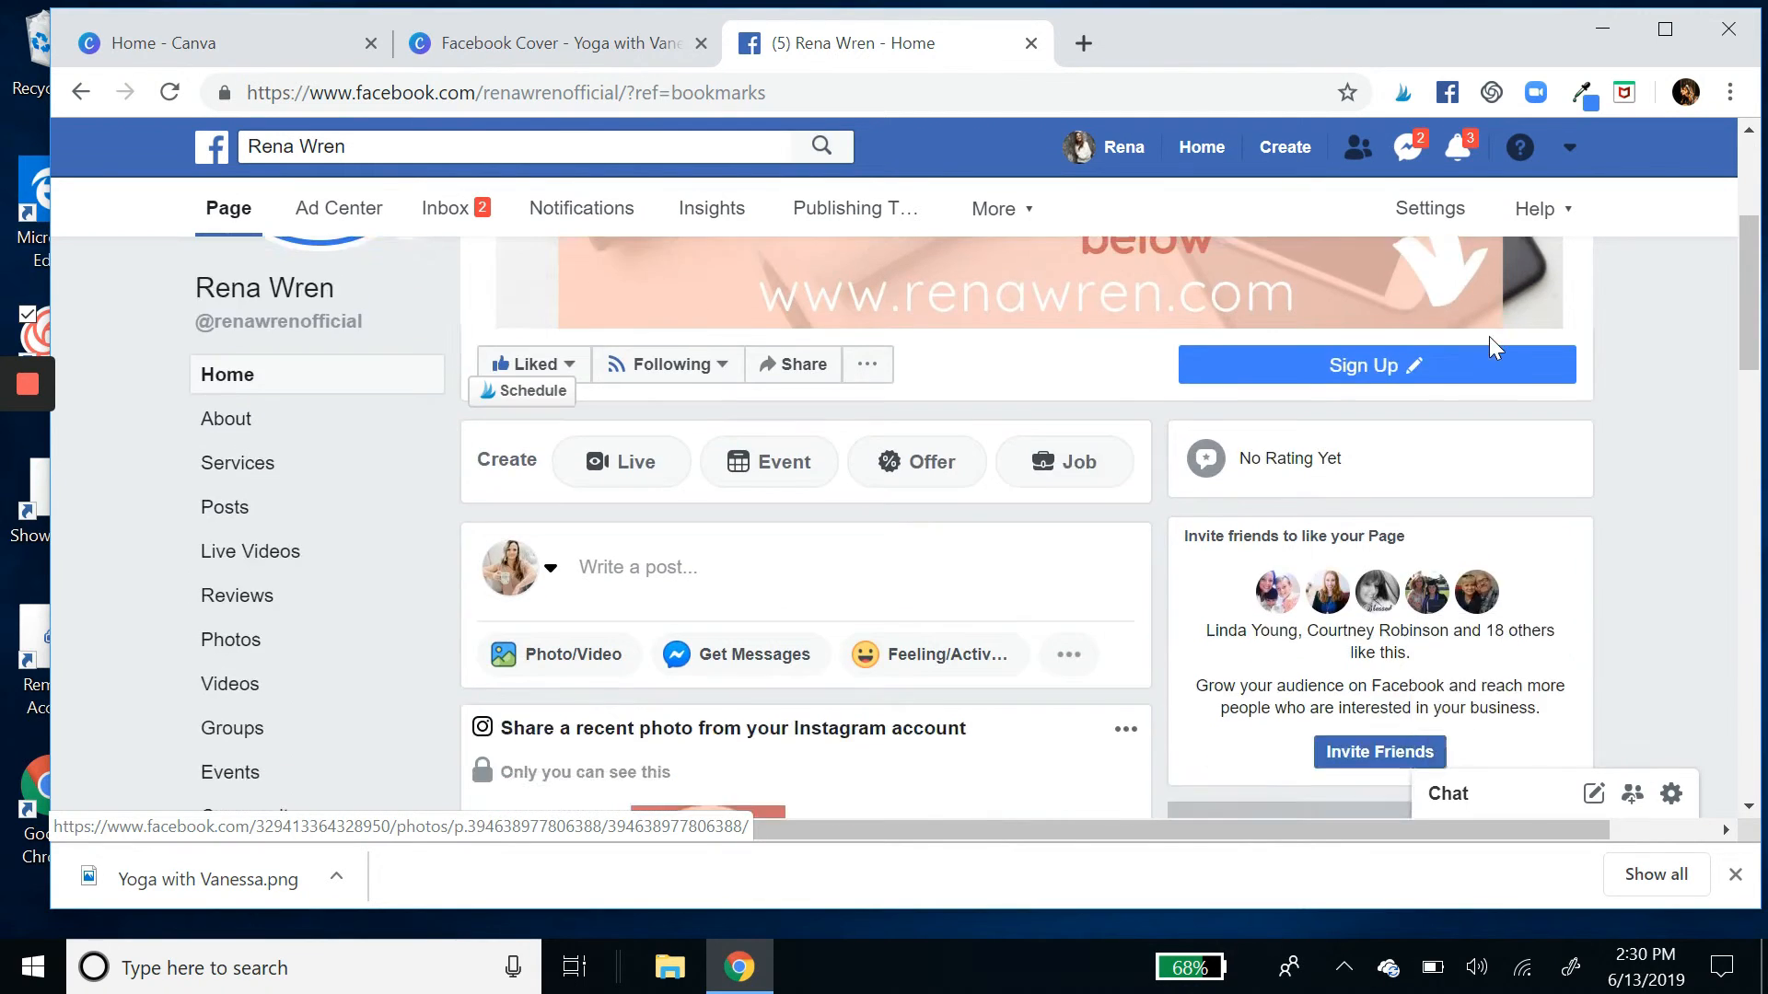
pyautogui.scroll(3, 1489, 337)
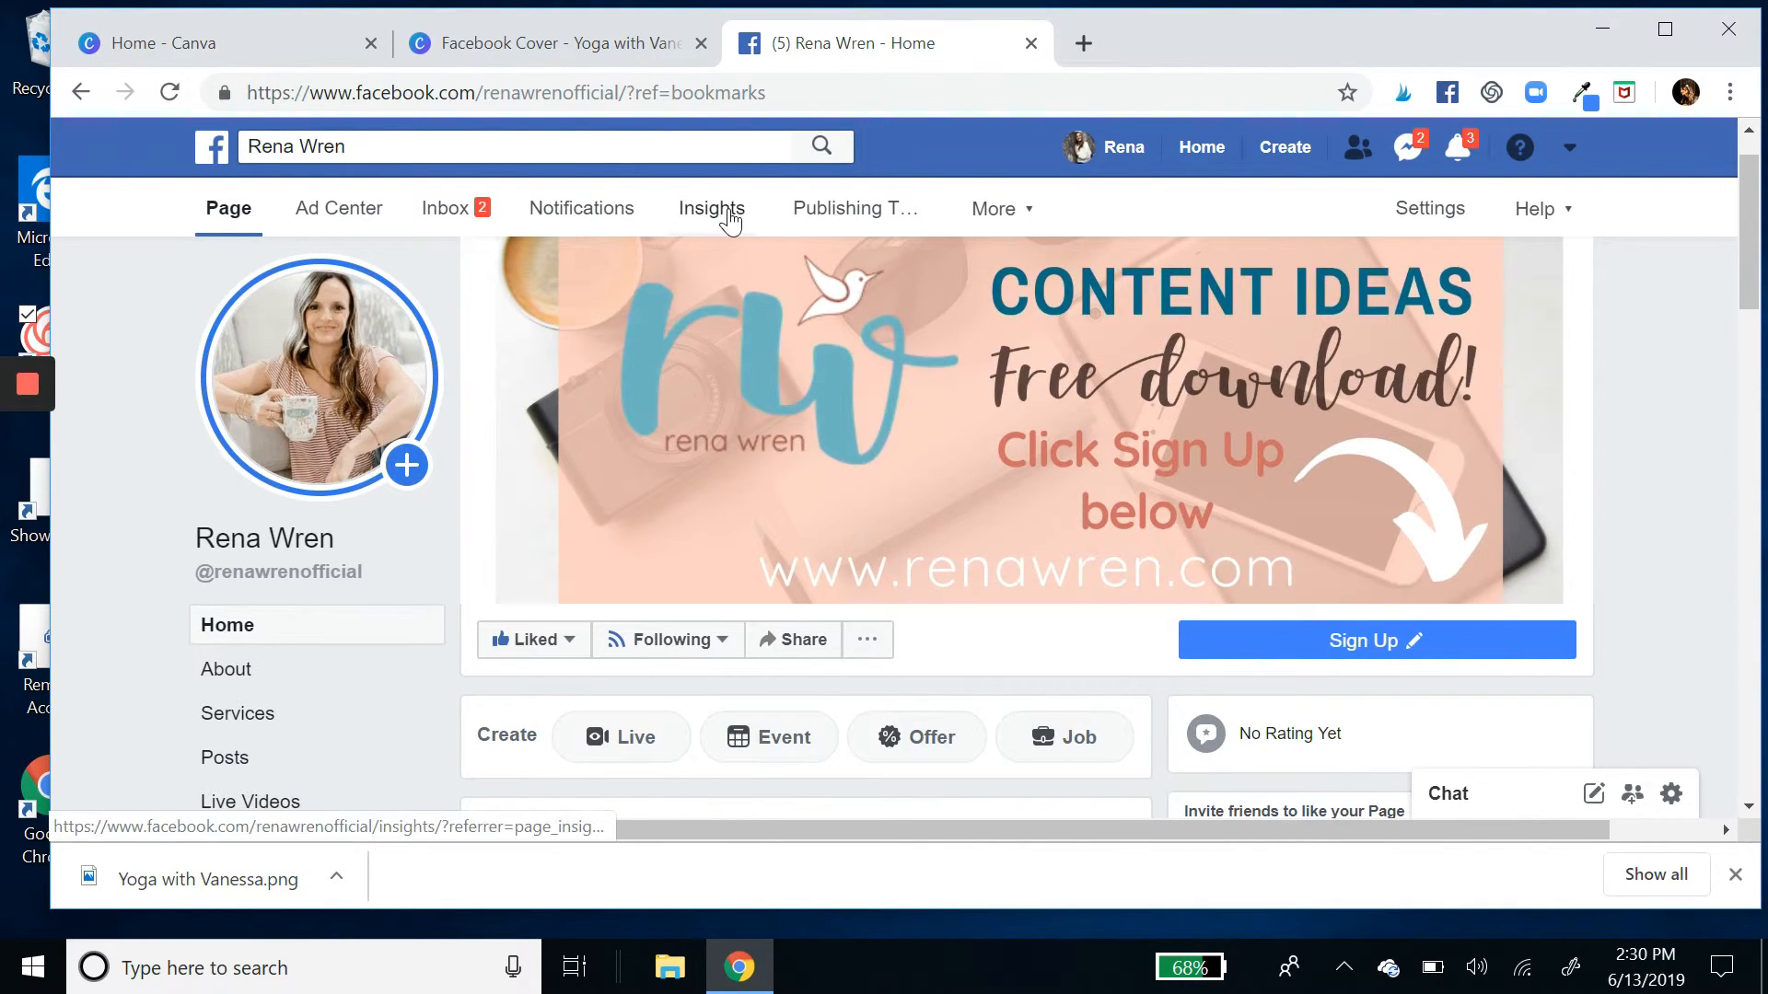
pyautogui.click(602, 53)
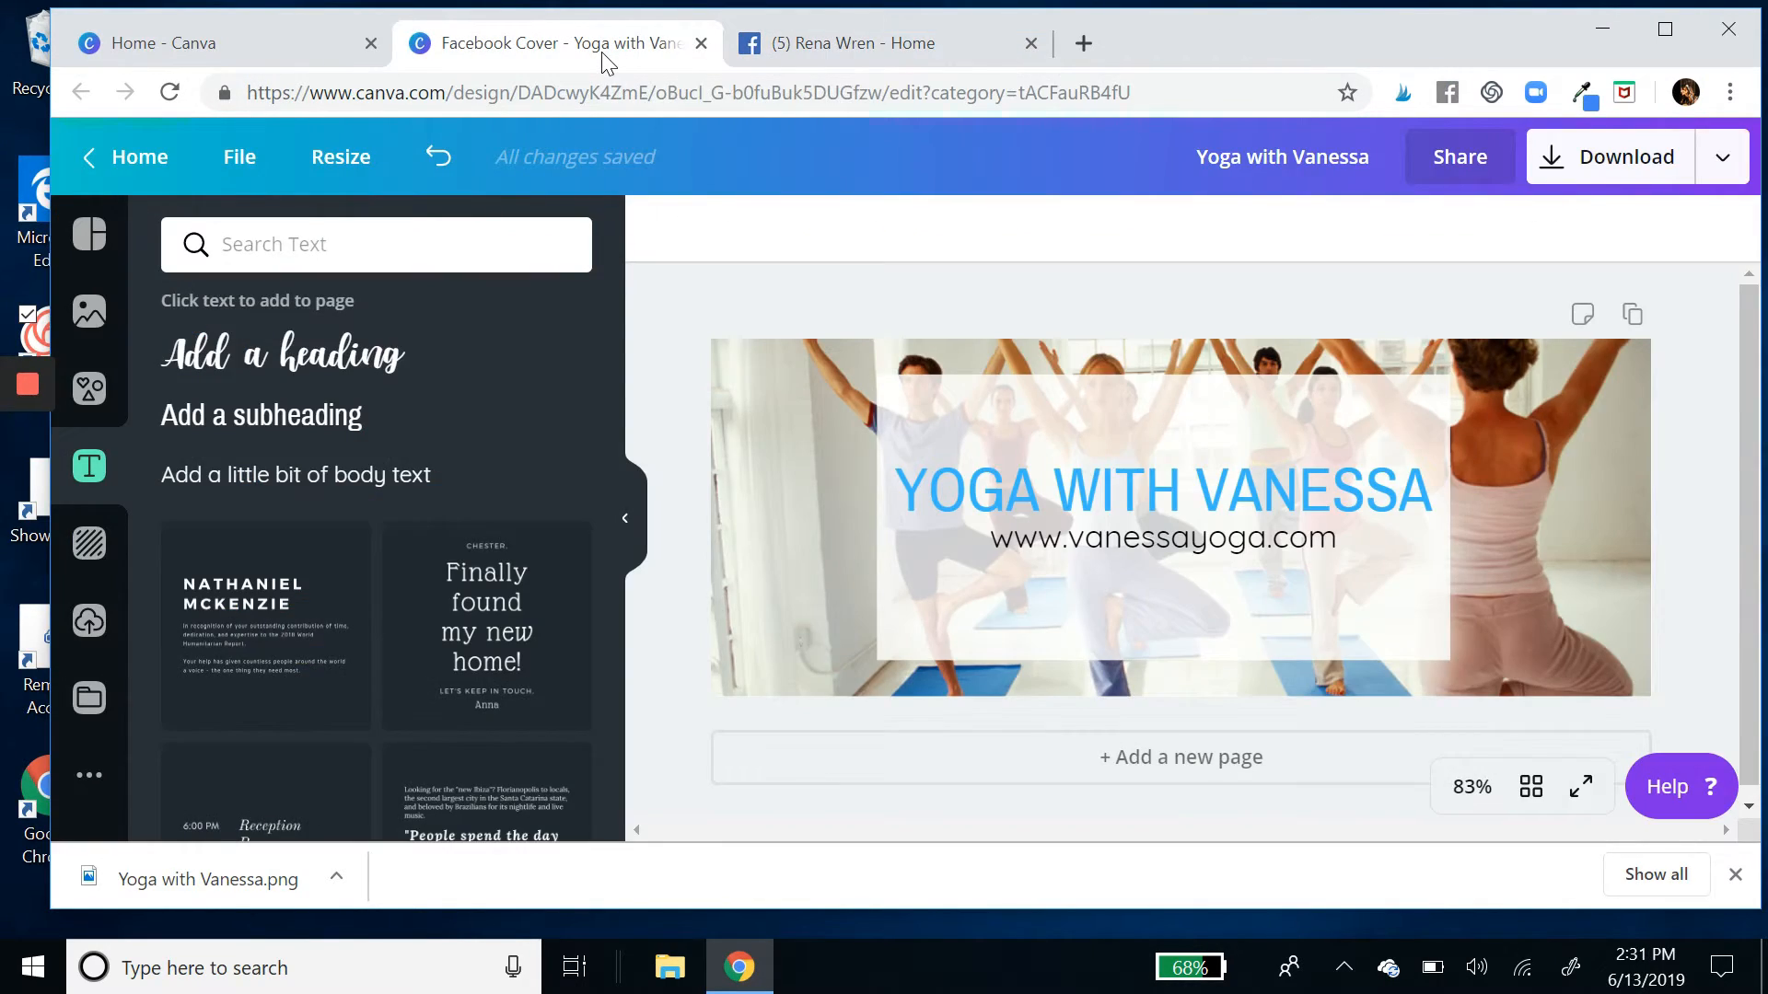